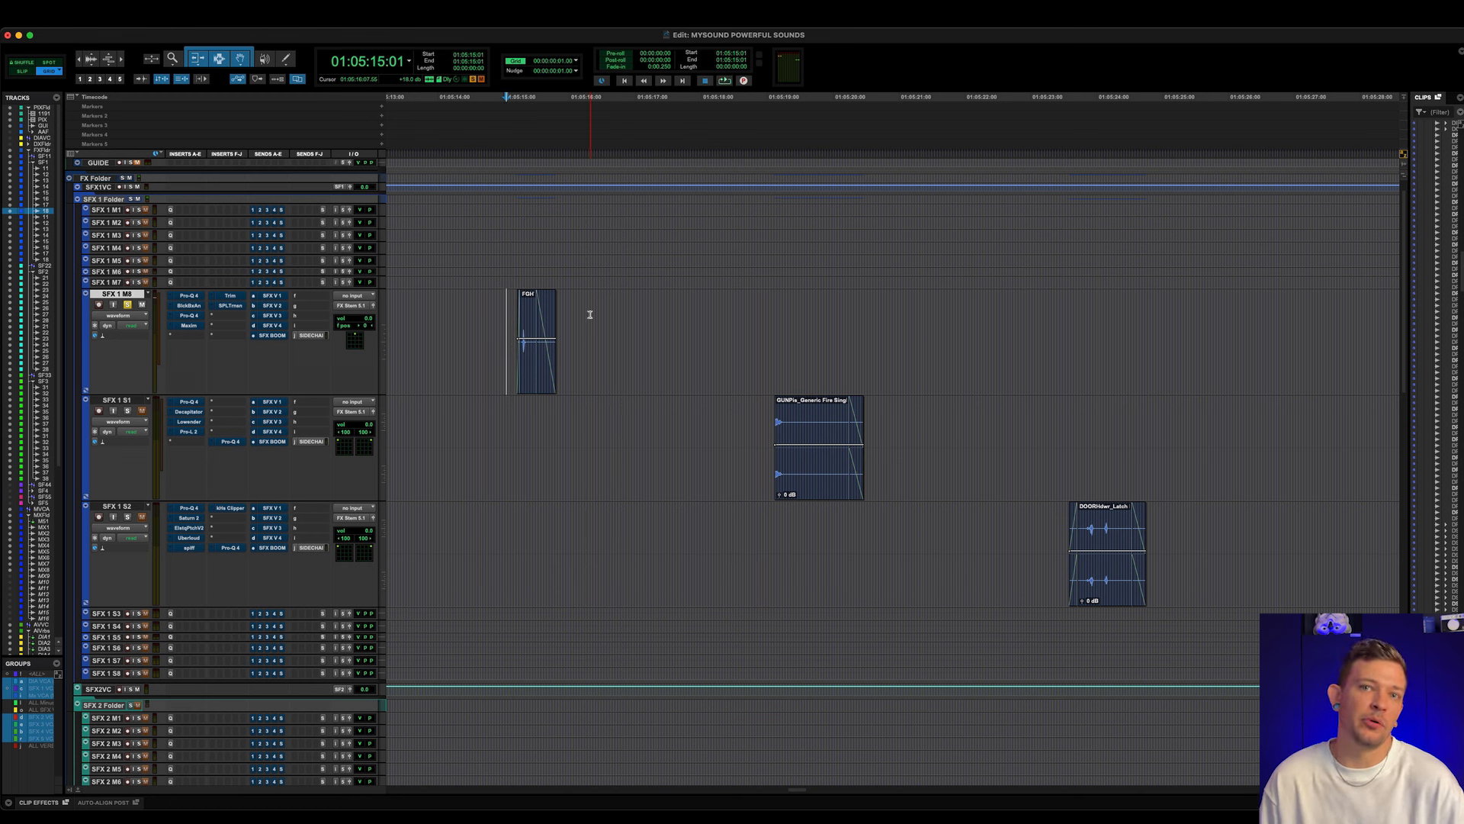
- Play the gunshot clip on track SFX 1 S1 and the door latch clip on track SFX 1 S2
left_click(753, 414)
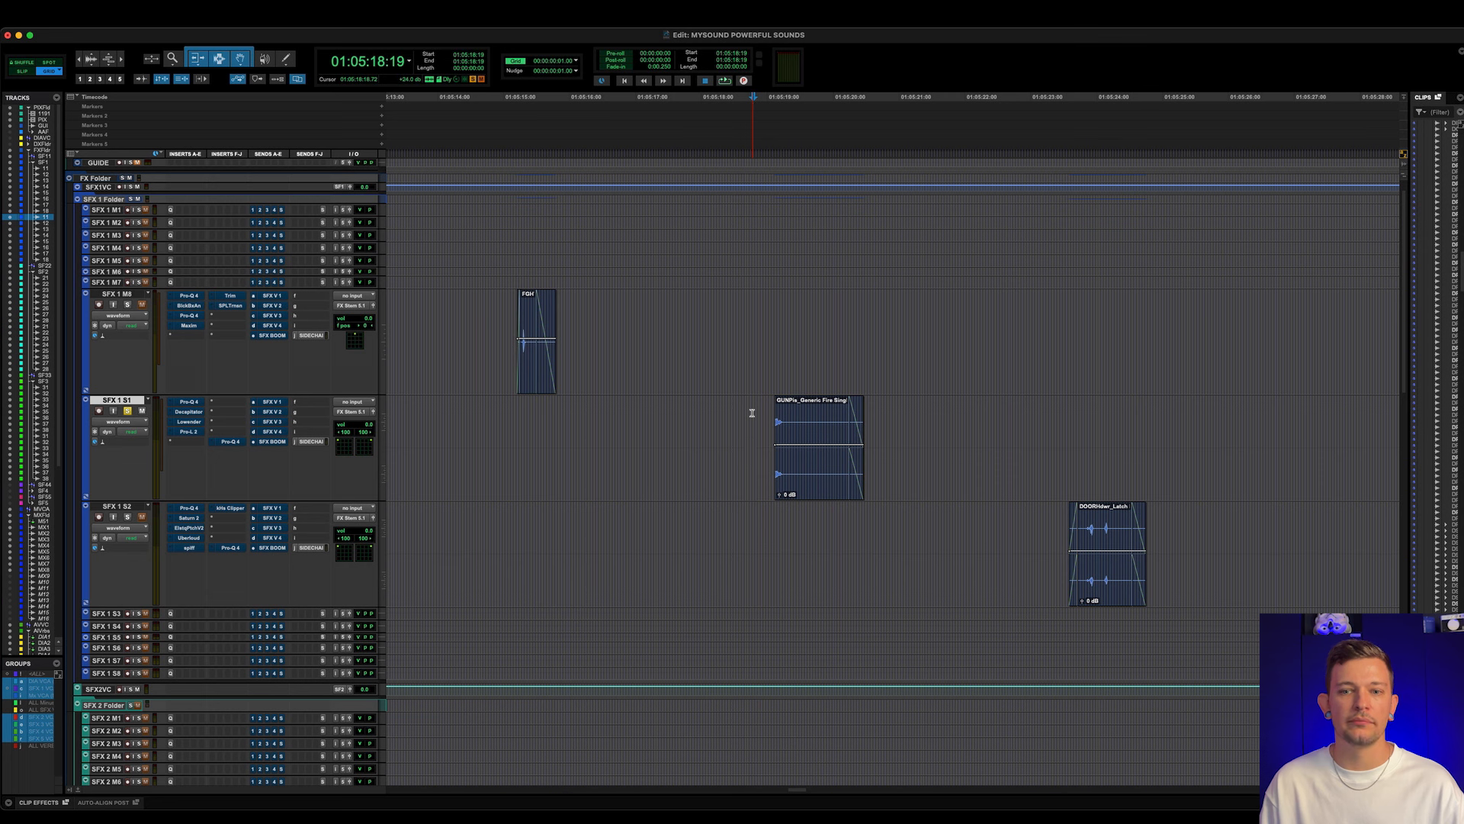
key("space")
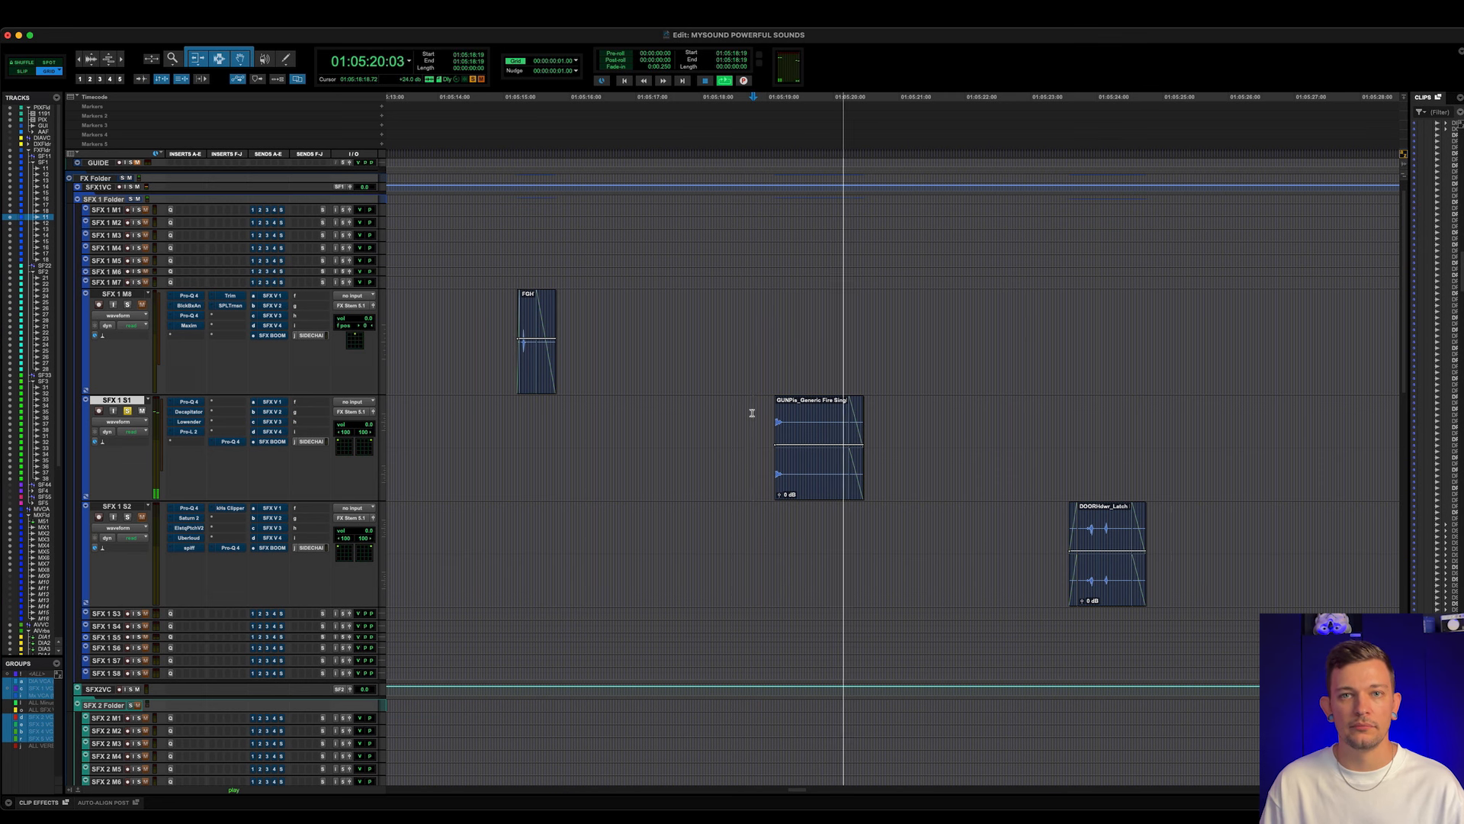
key("space")
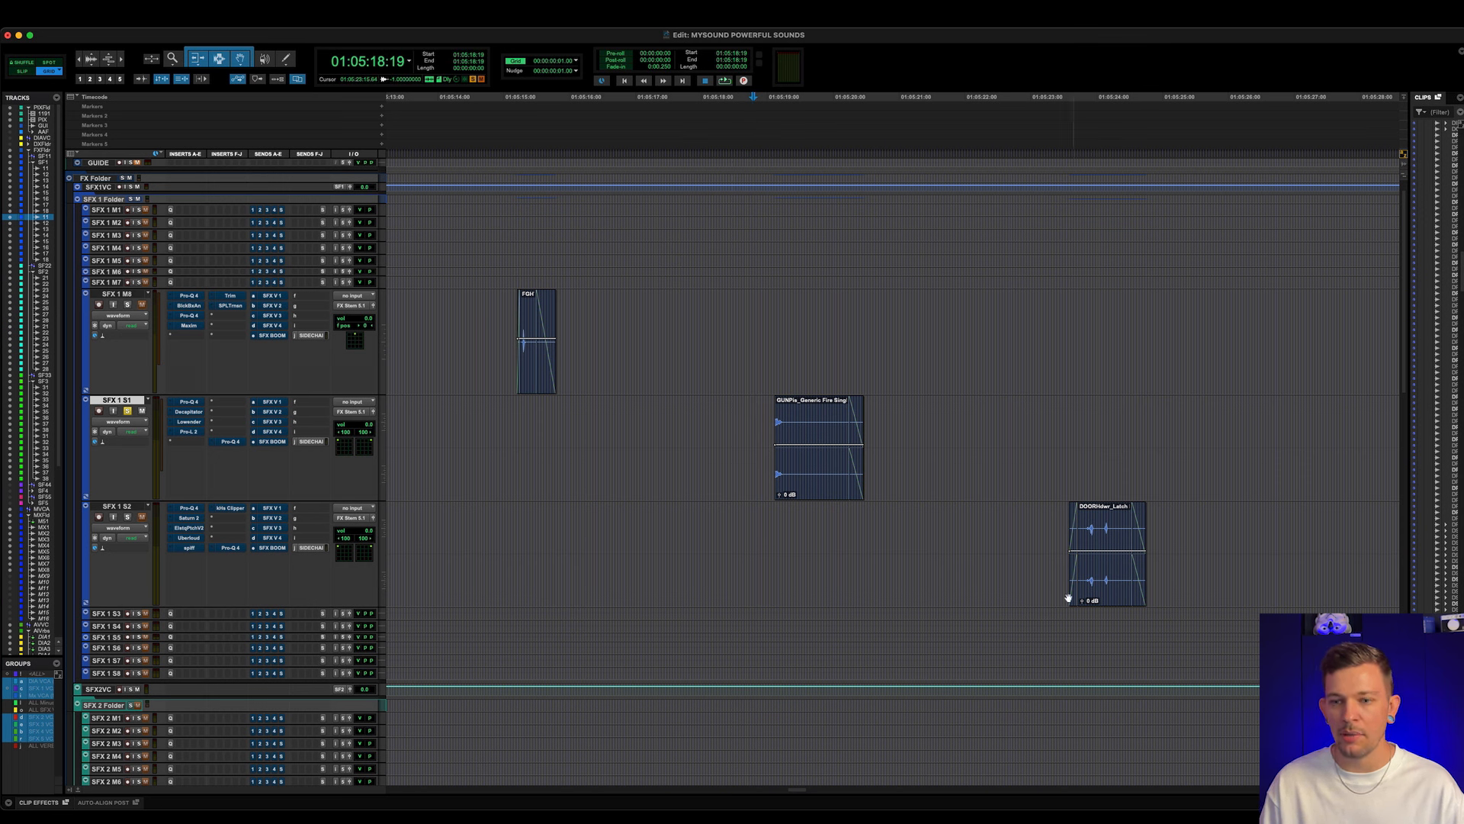
left_click(1056, 534)
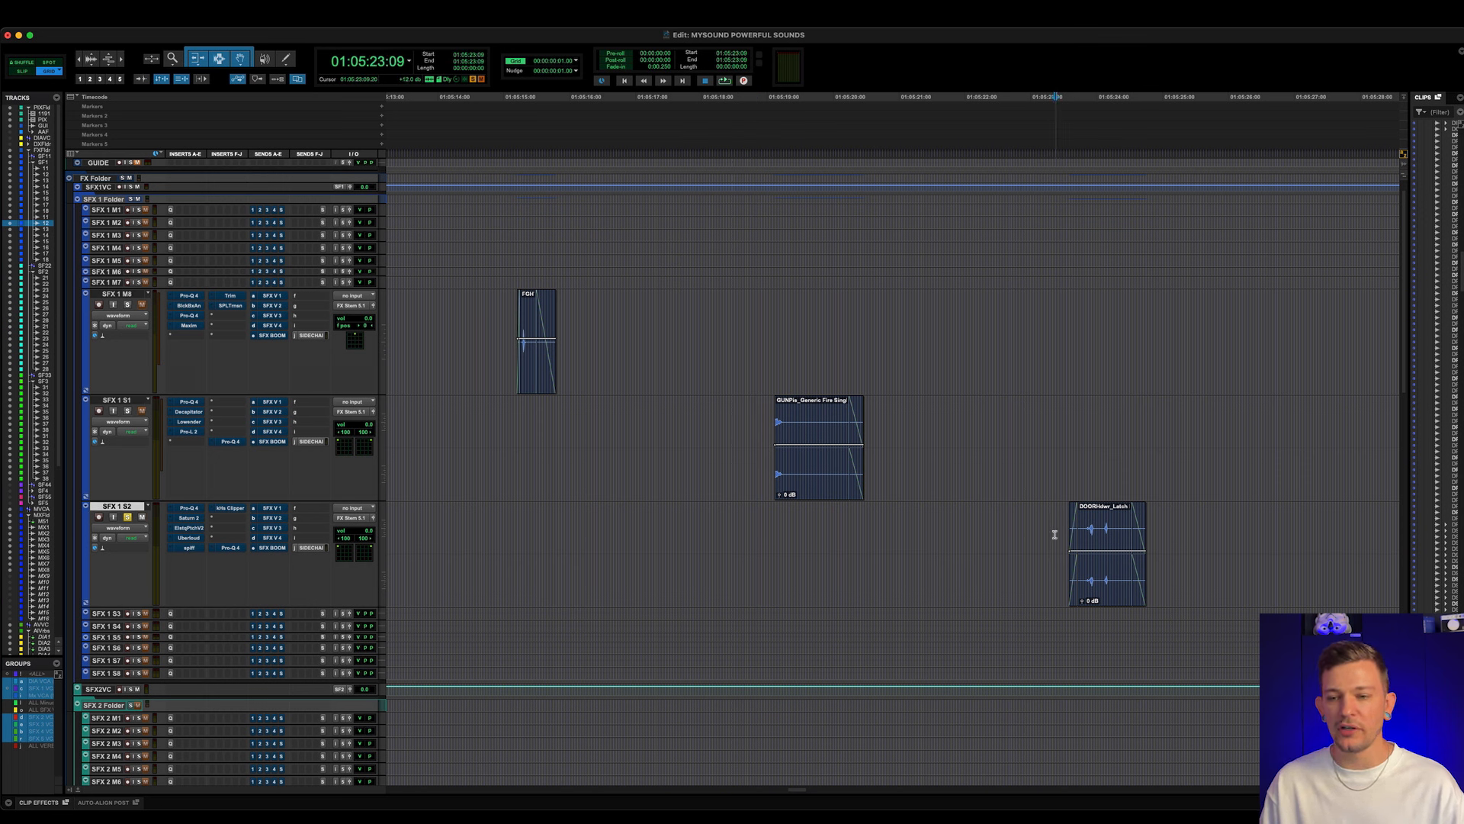
key("space")
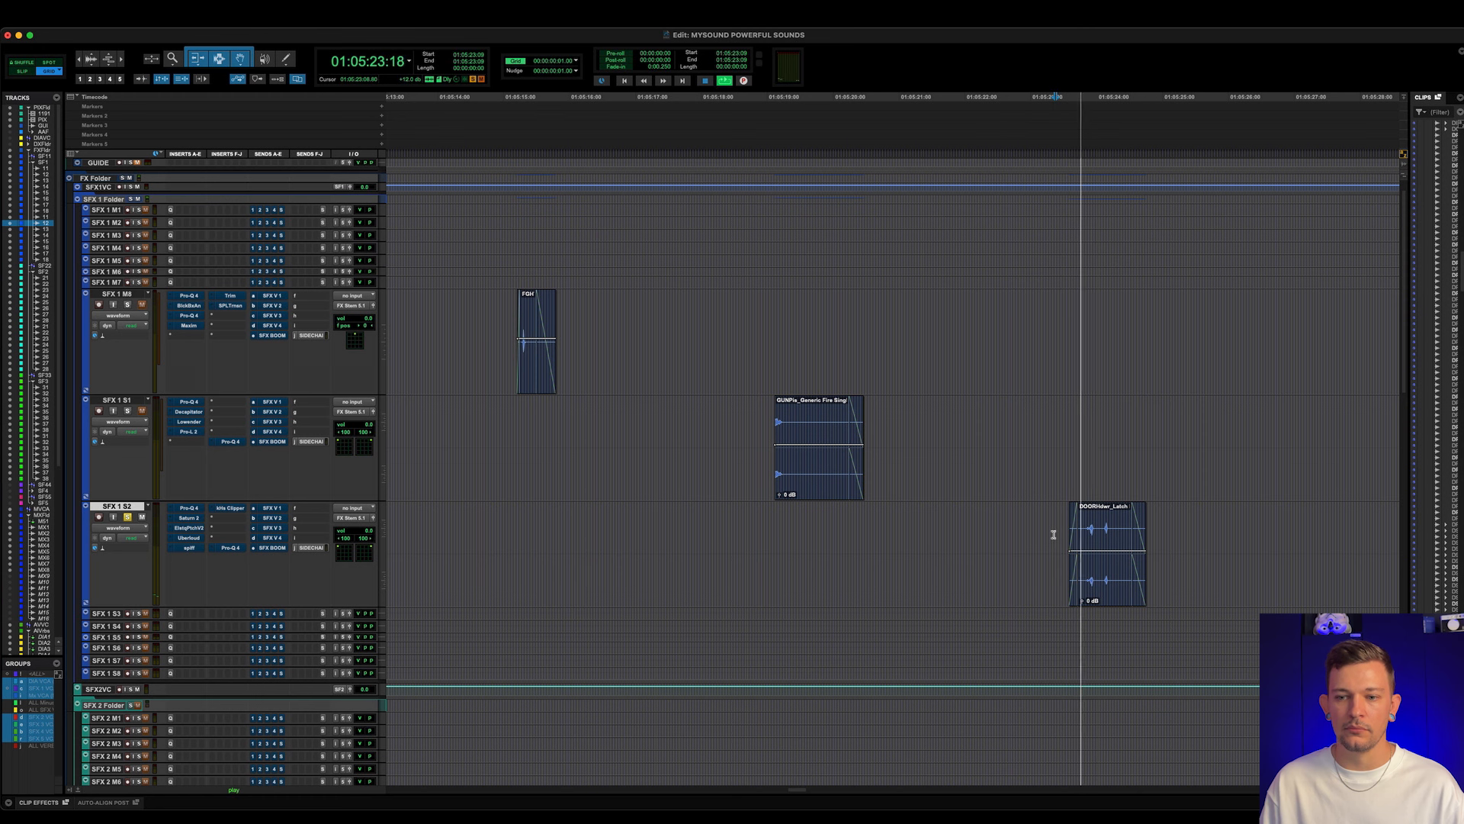
key("space")
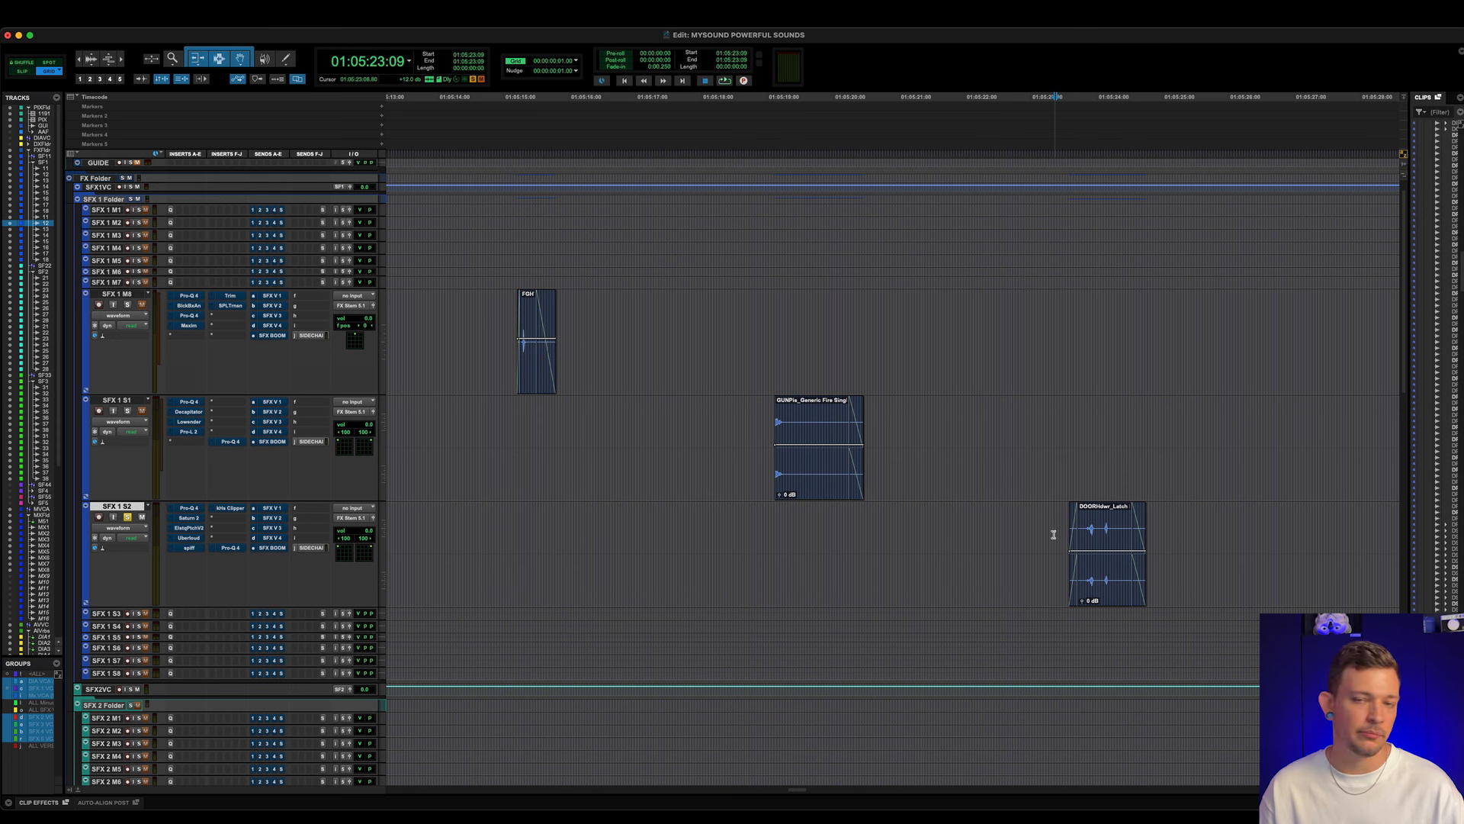
- Place the playback position just before the impact clip on SFX 1 M8 and open its first Pro-Q 4 insert clear of the clip
left_click(502, 316)
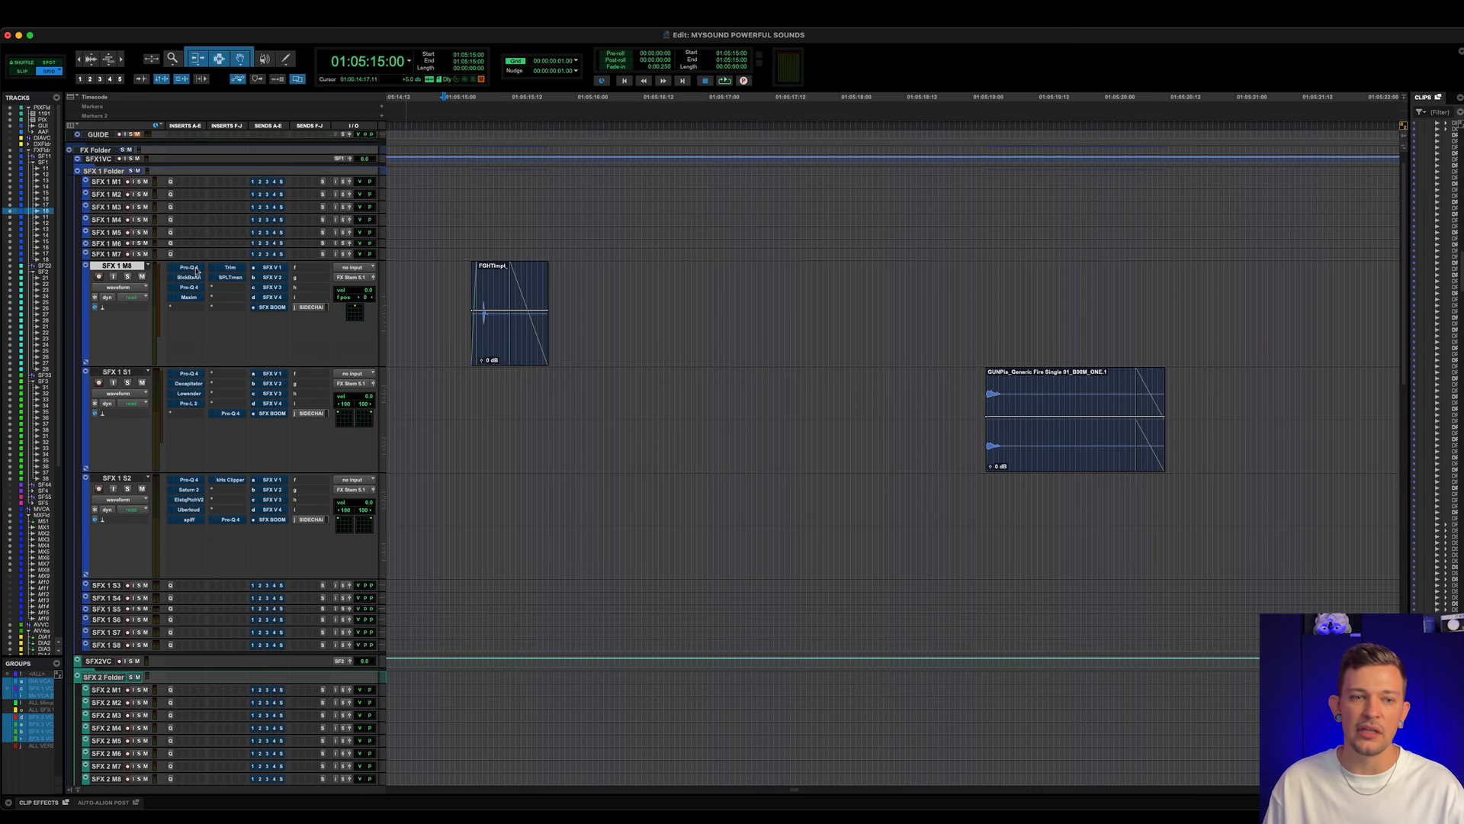
scroll(194, 286, "up", 2)
left_click(189, 297)
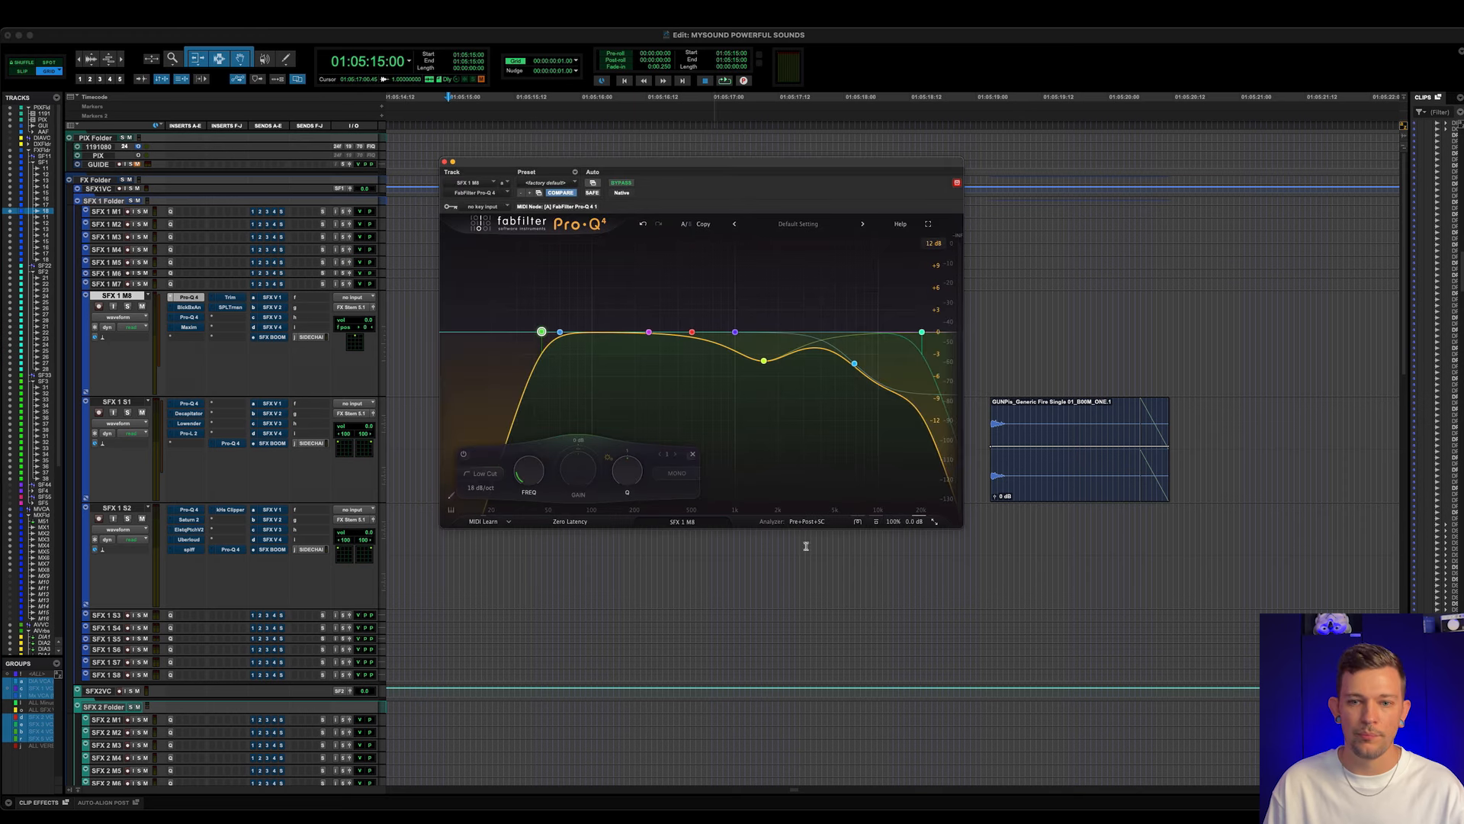
scroll(1056, 327, "right", 2)
scroll(1059, 331, "down", 2)
scroll(1059, 330, "left", 2)
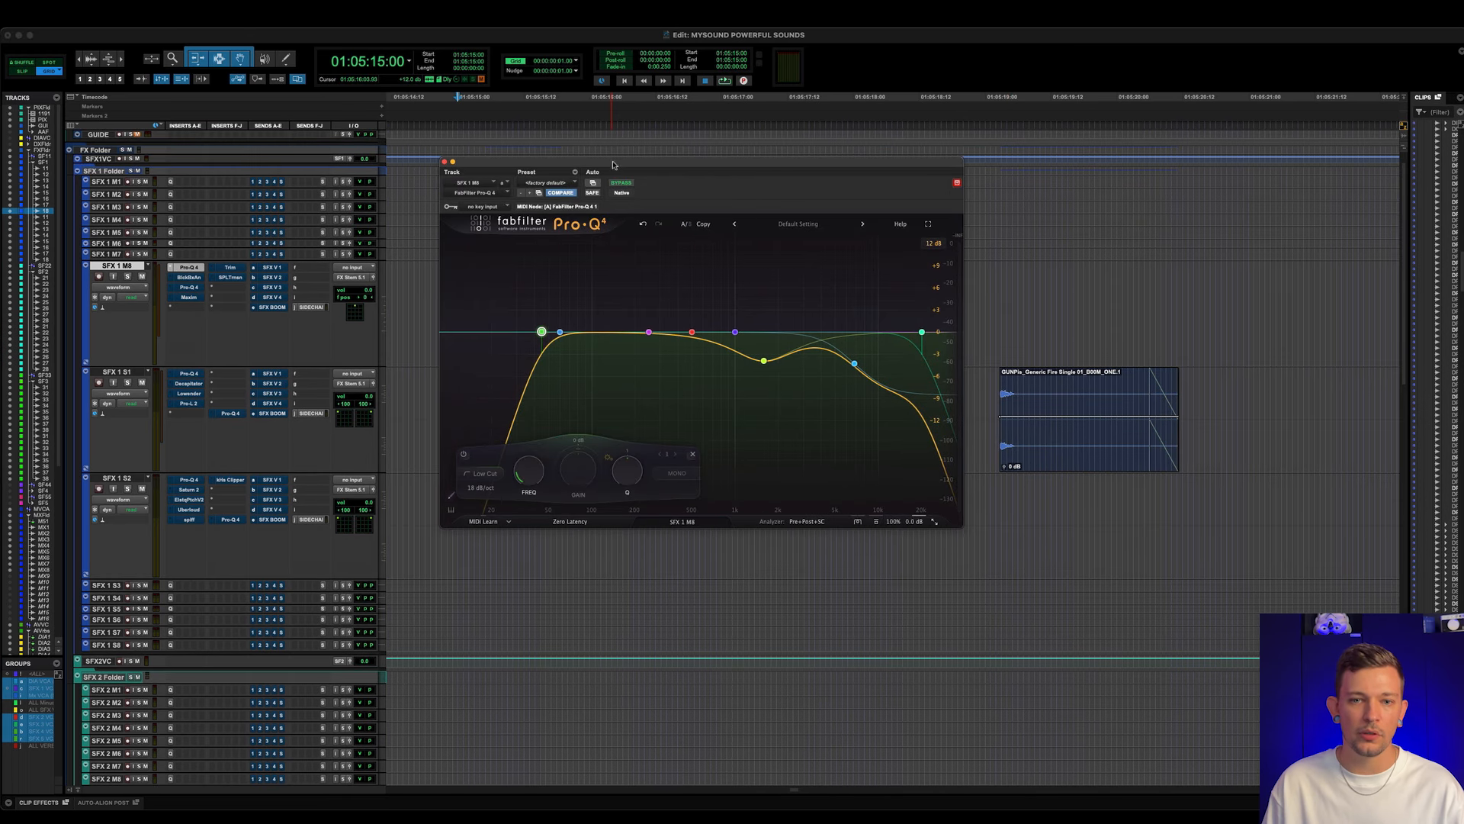
left_click_drag(613, 162, 979, 123)
- Compare the impact clip on SFX 1 M8 with the first Pro-Q 4 bypassed and active, and examine its EQ bands
left_click(192, 268, "super")
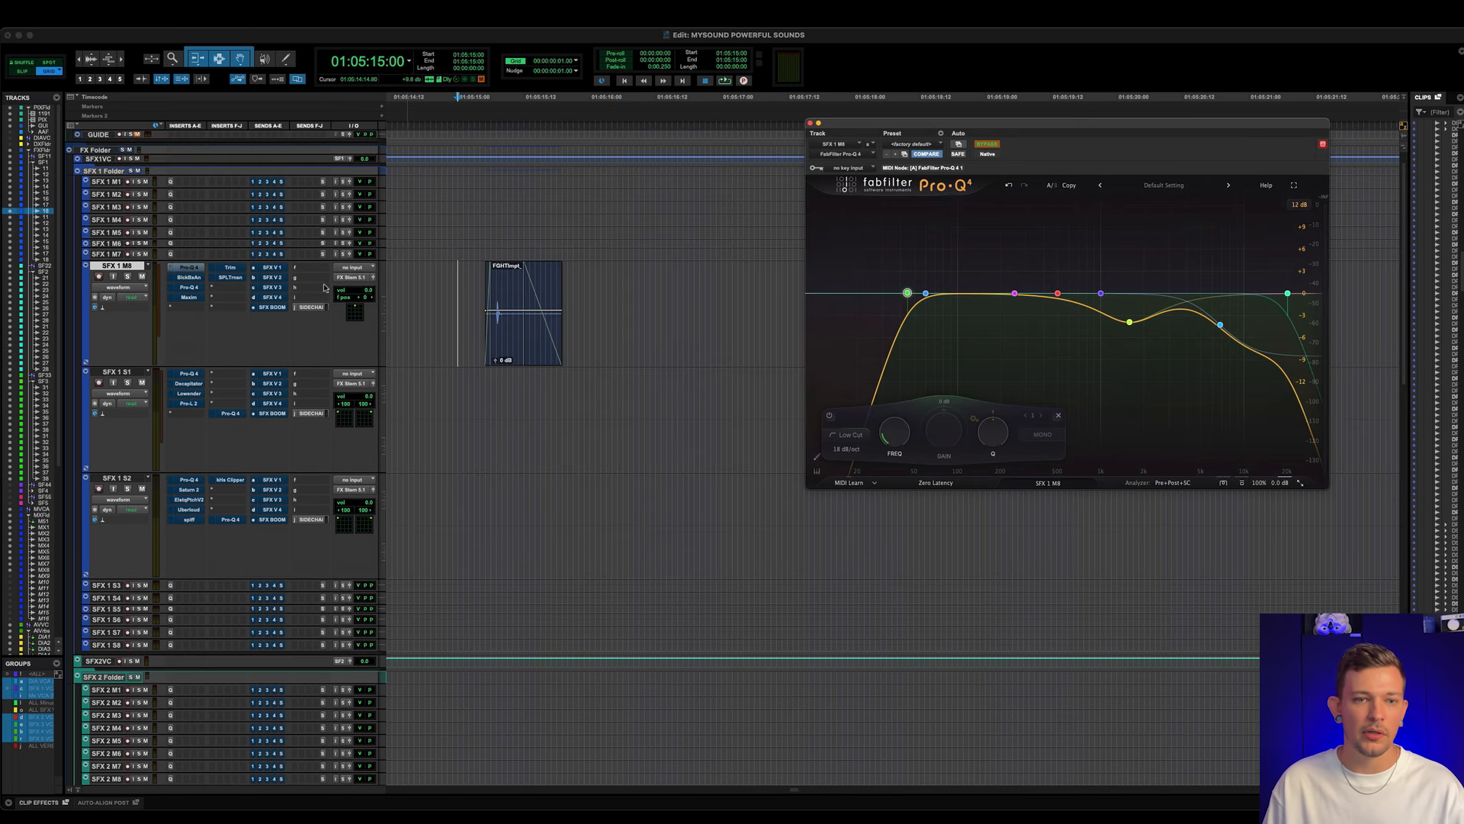
key("space")
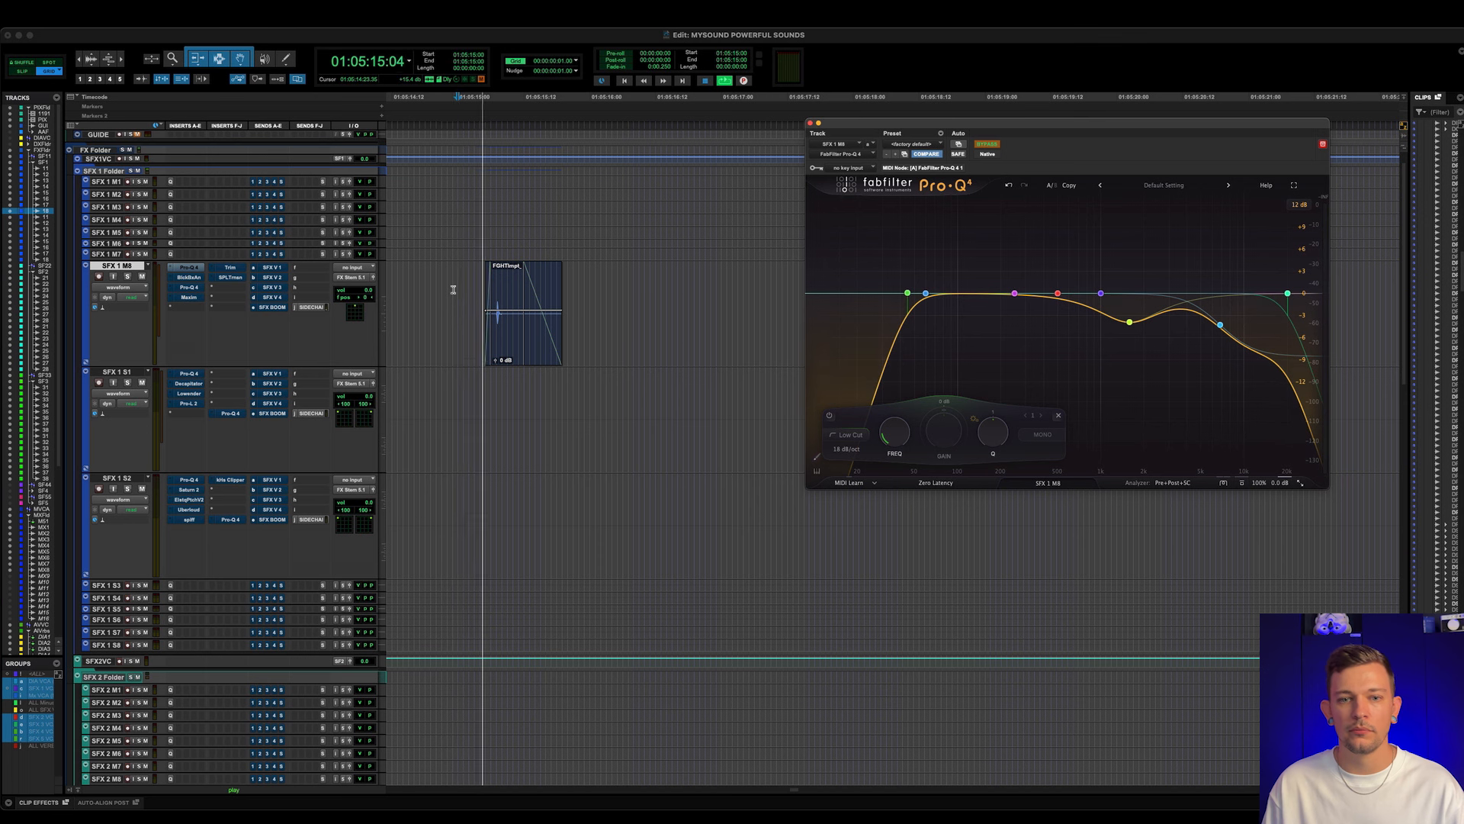
key("space")
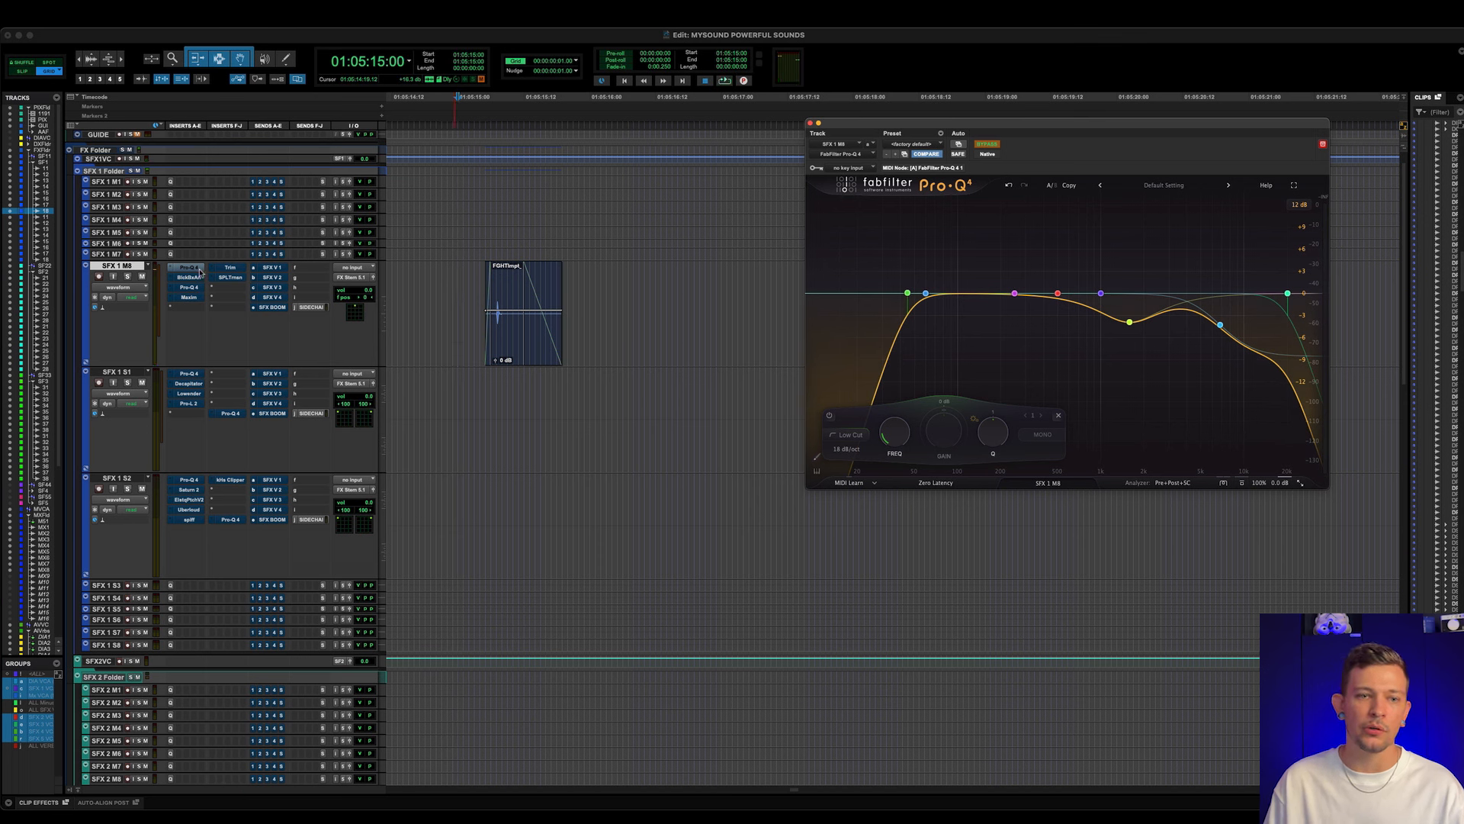
left_click(198, 270, "super")
key("space")
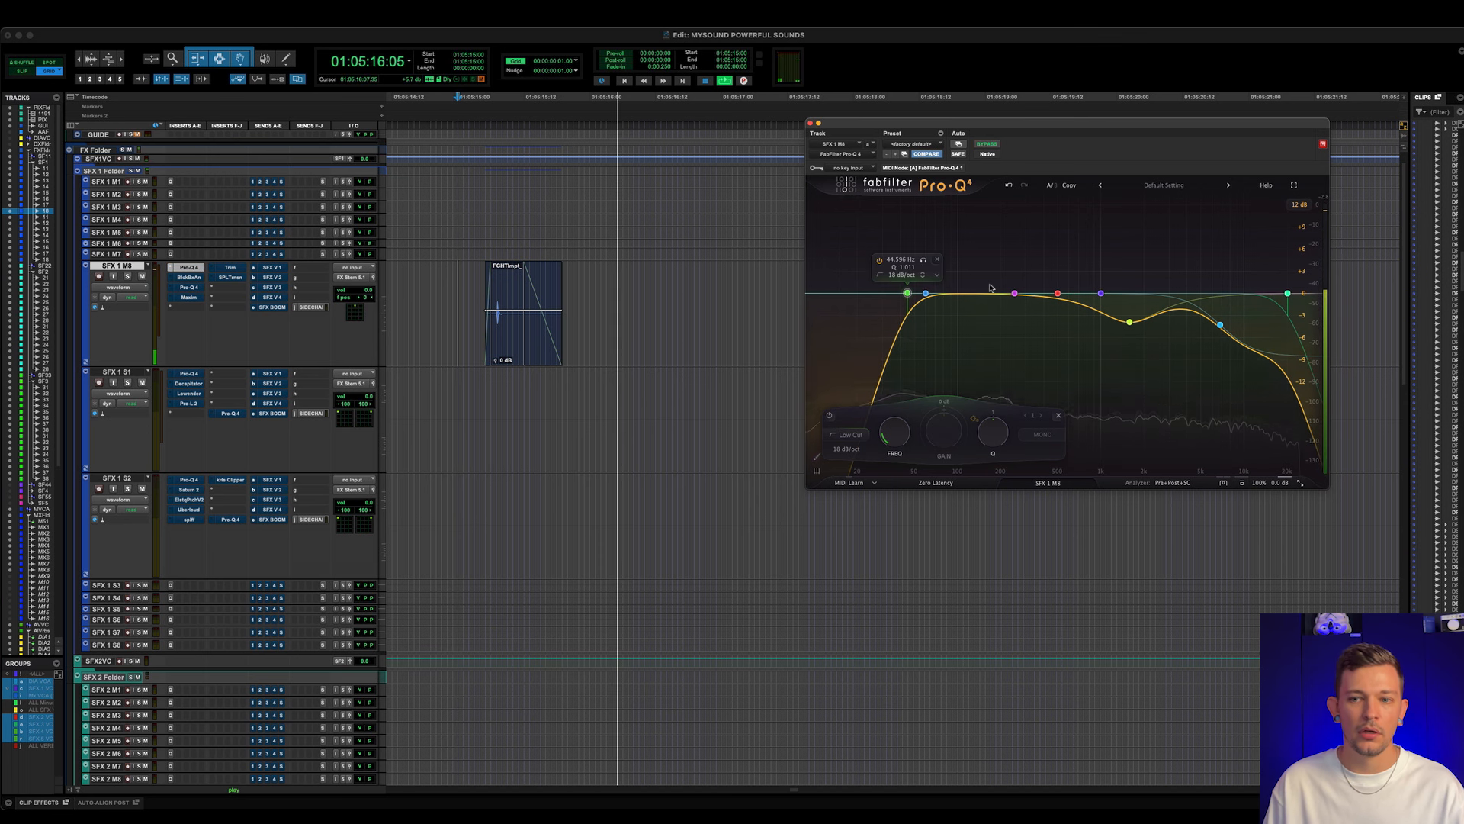
key("space")
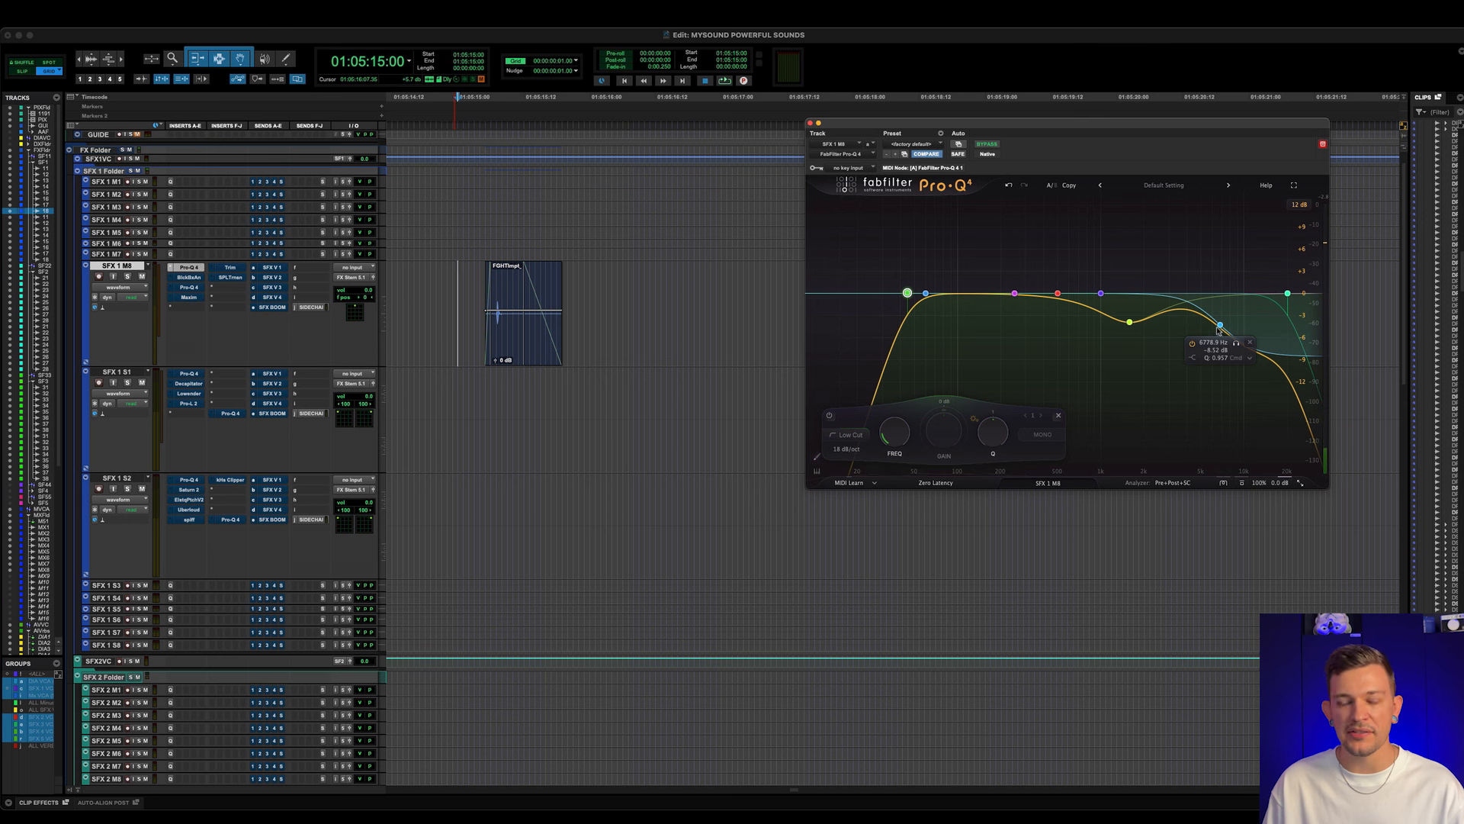
key("space")
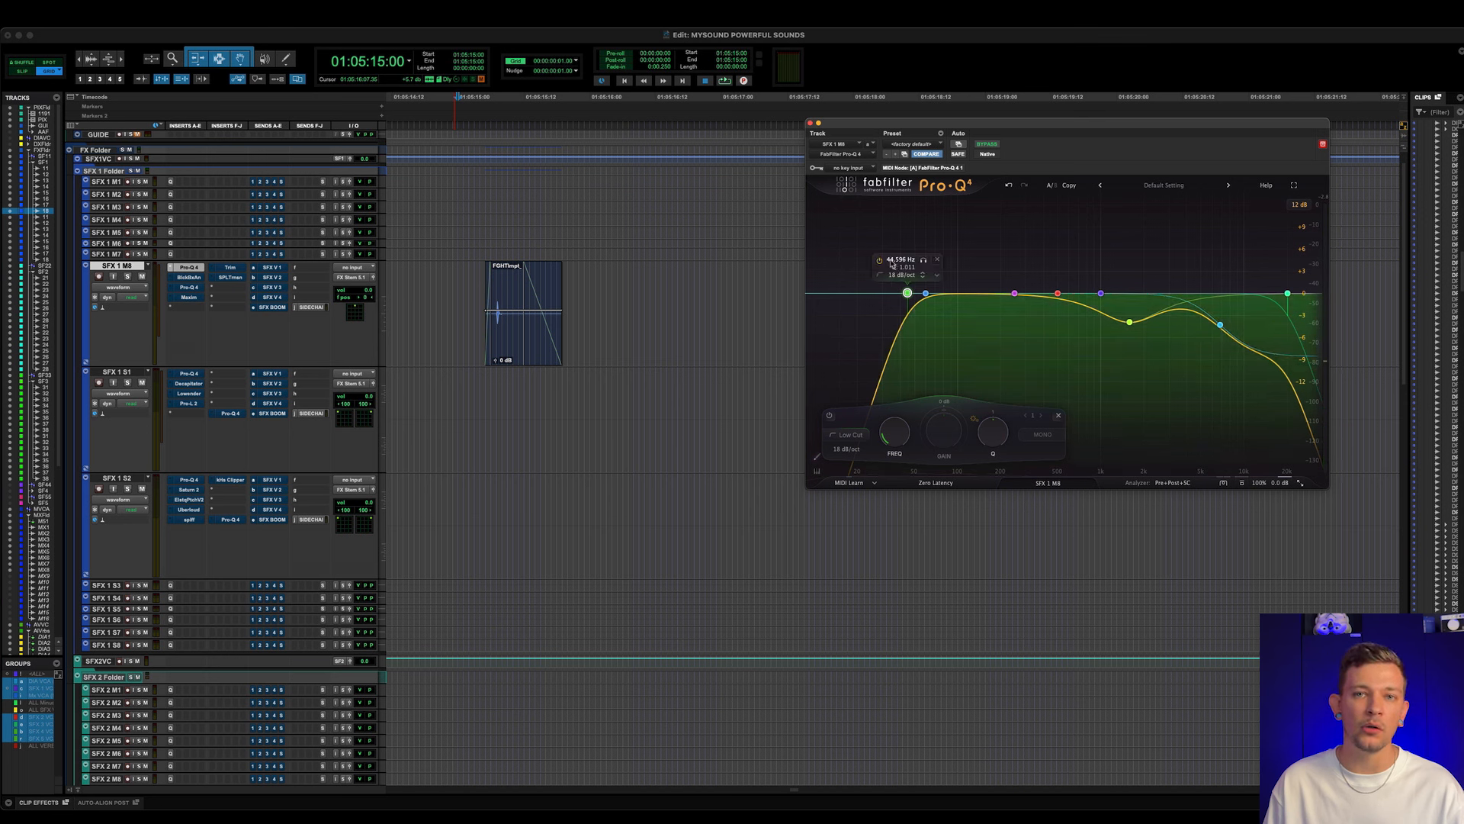
mouse_move(892, 264)
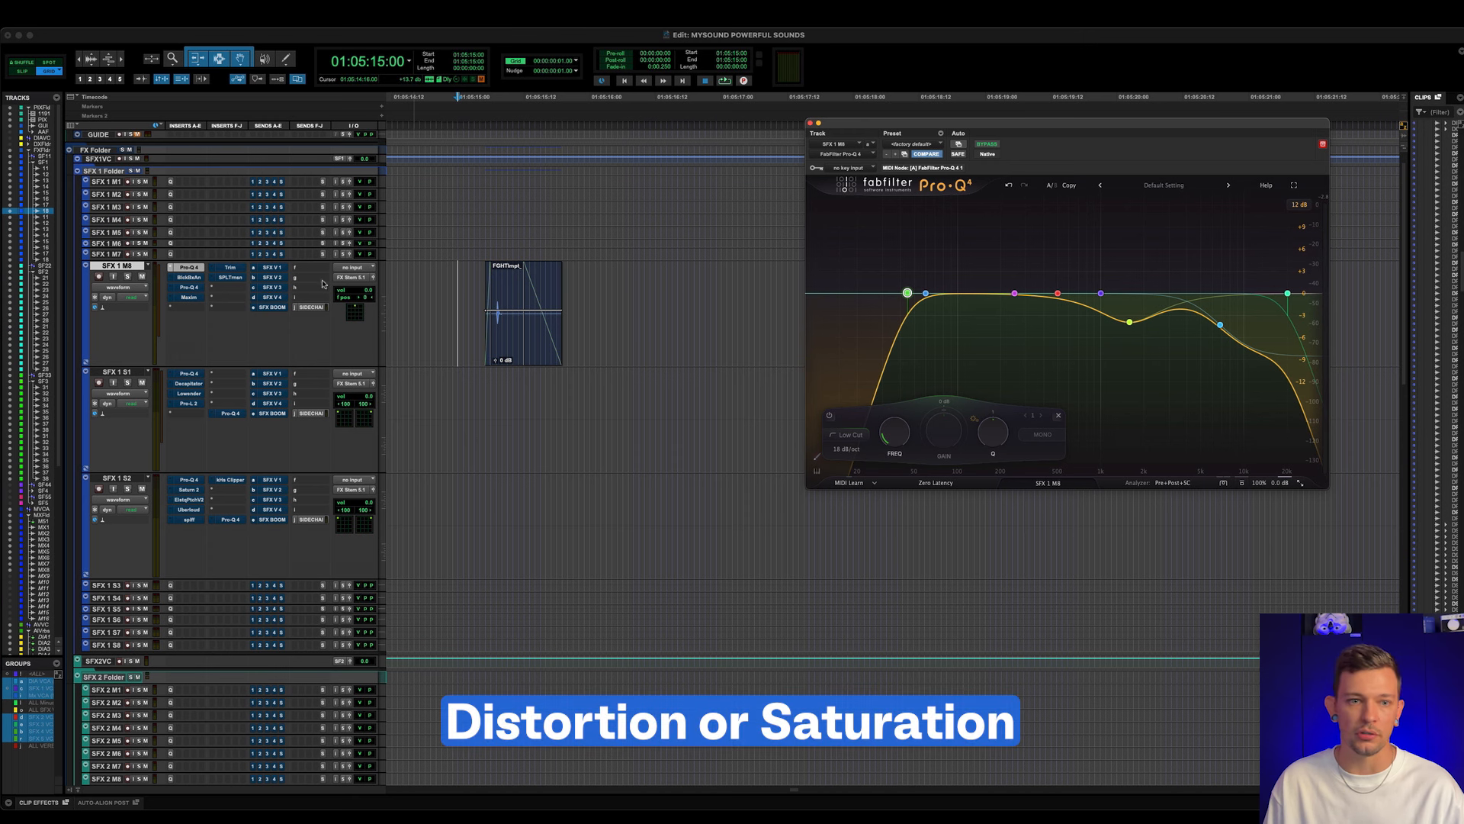
- Open the Black Box HG-2 saturation insert on SFX 1 M8 and play the impact clip with it bypassed and active
left_click(189, 277)
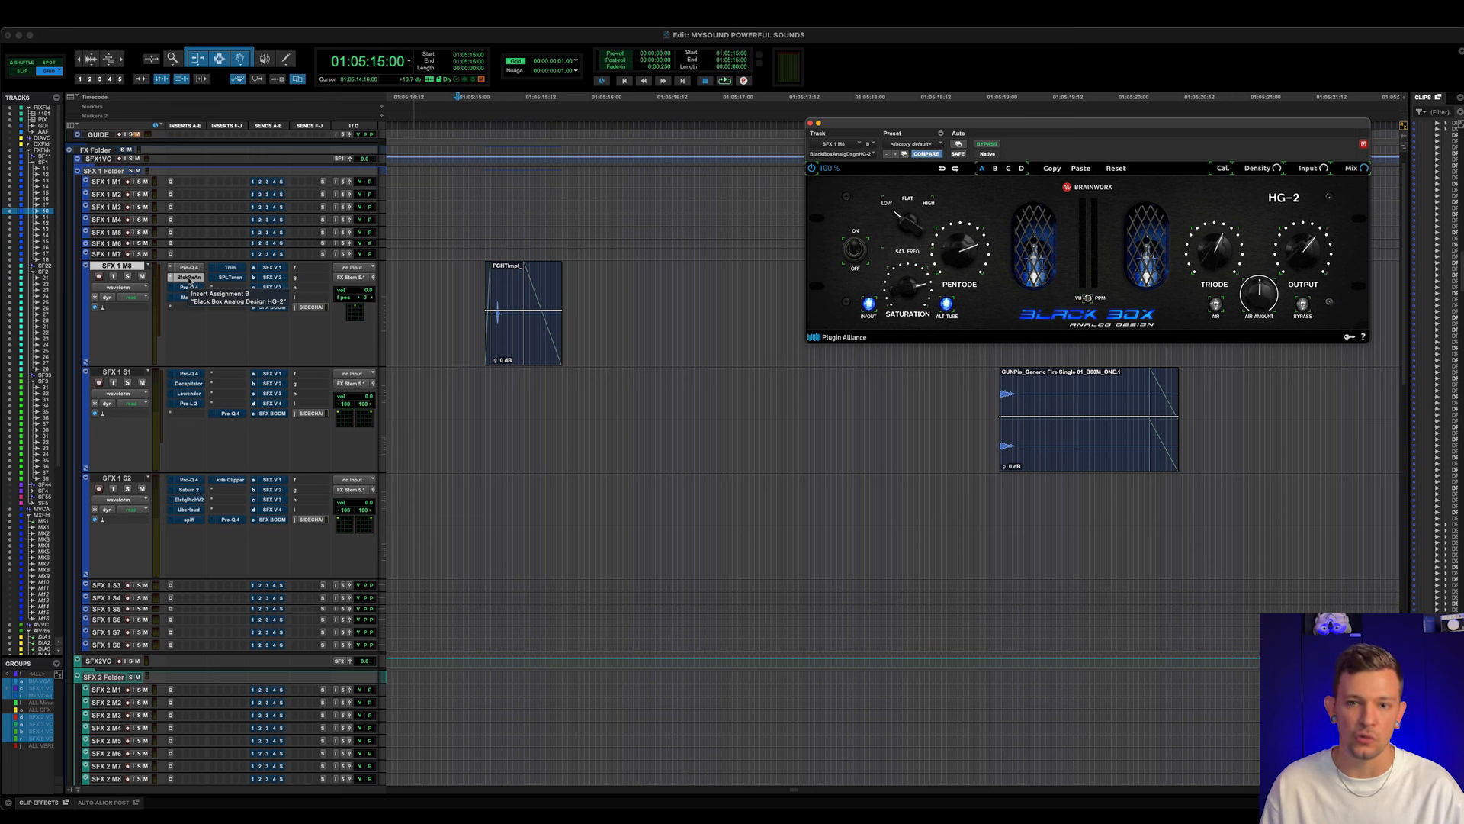
left_click(200, 278, "super")
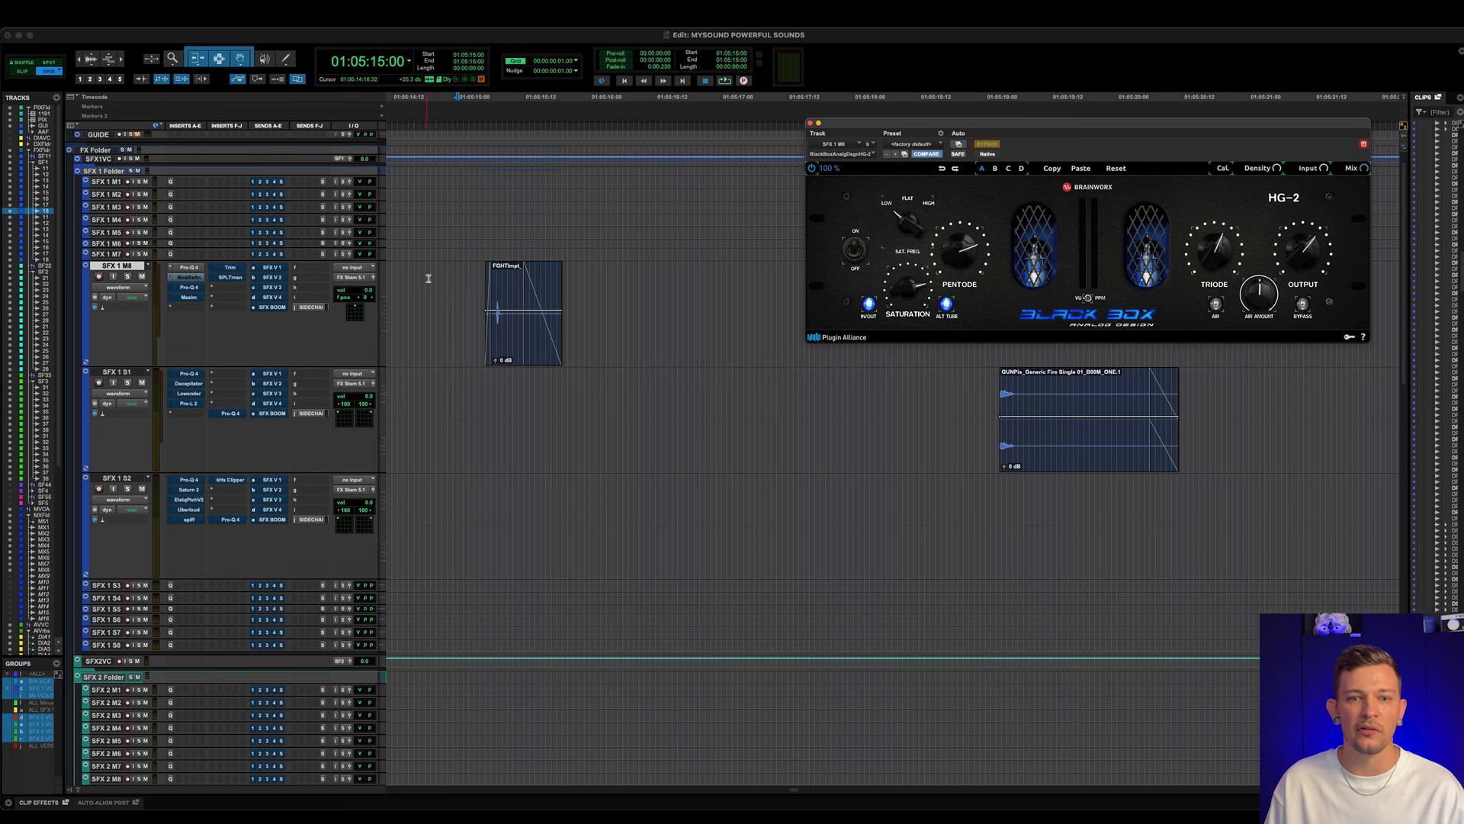
key("space")
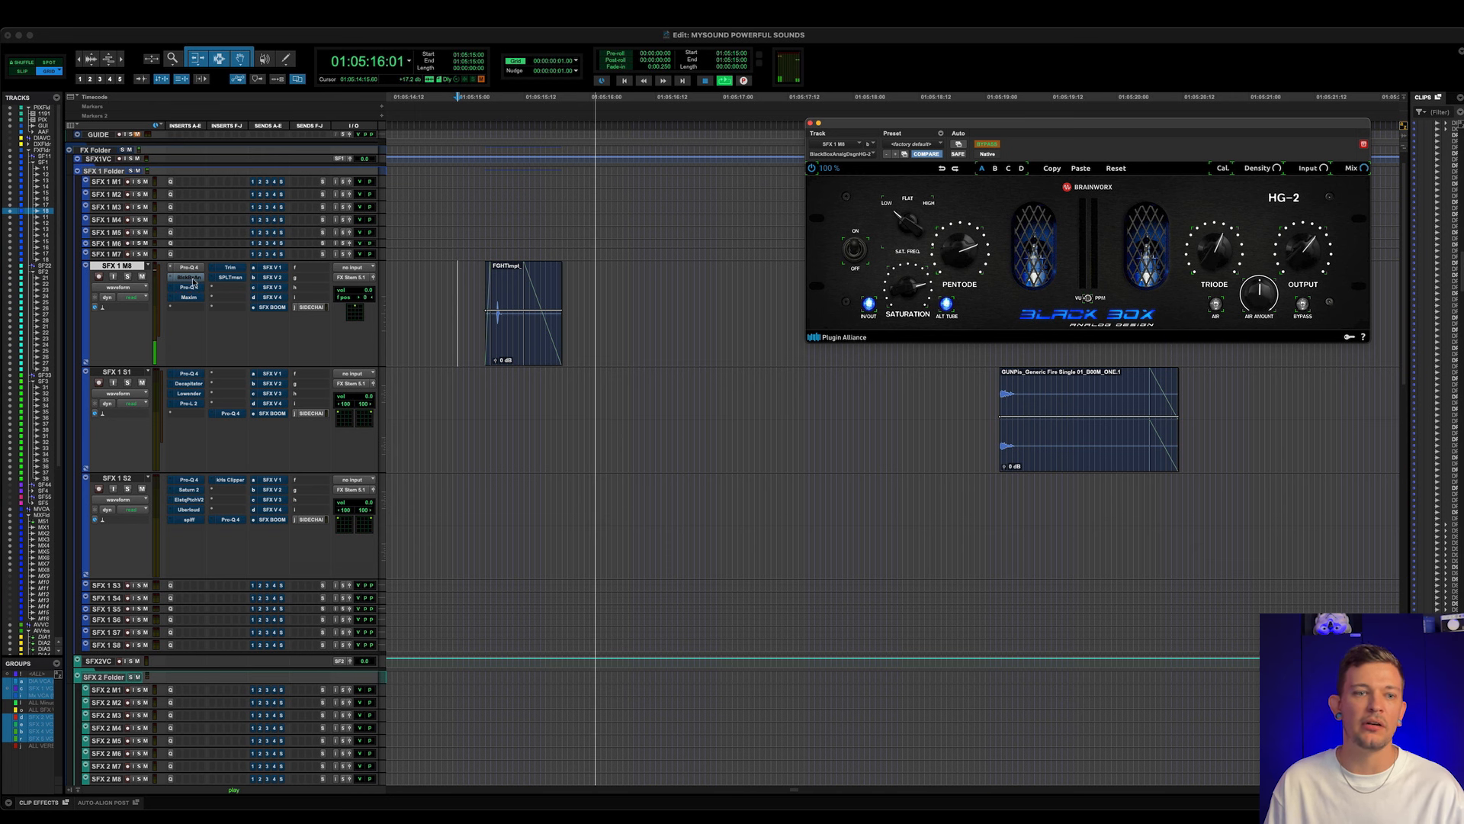
key("space")
left_click(193, 277, "super")
key("space")
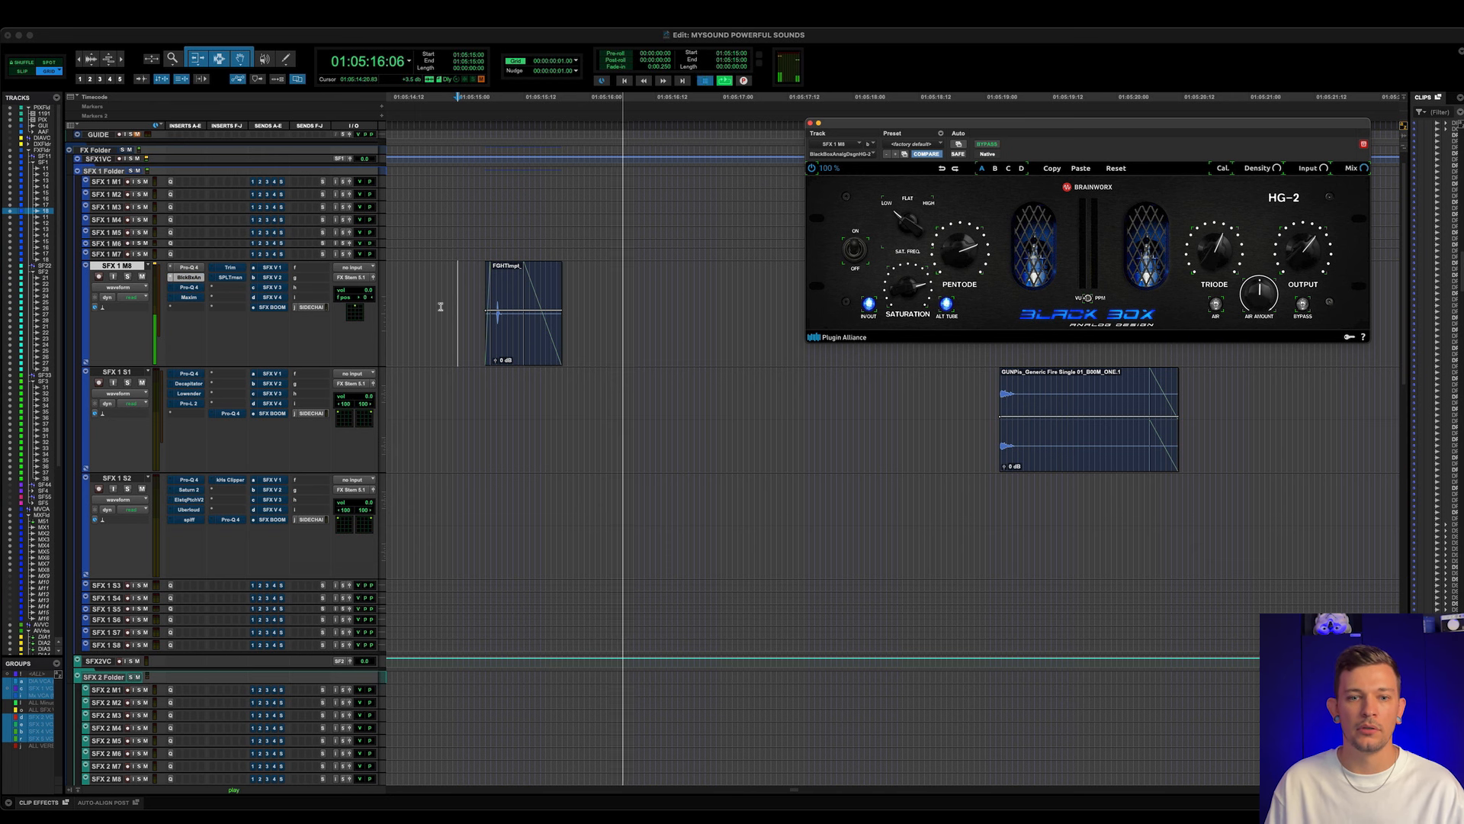
key("space")
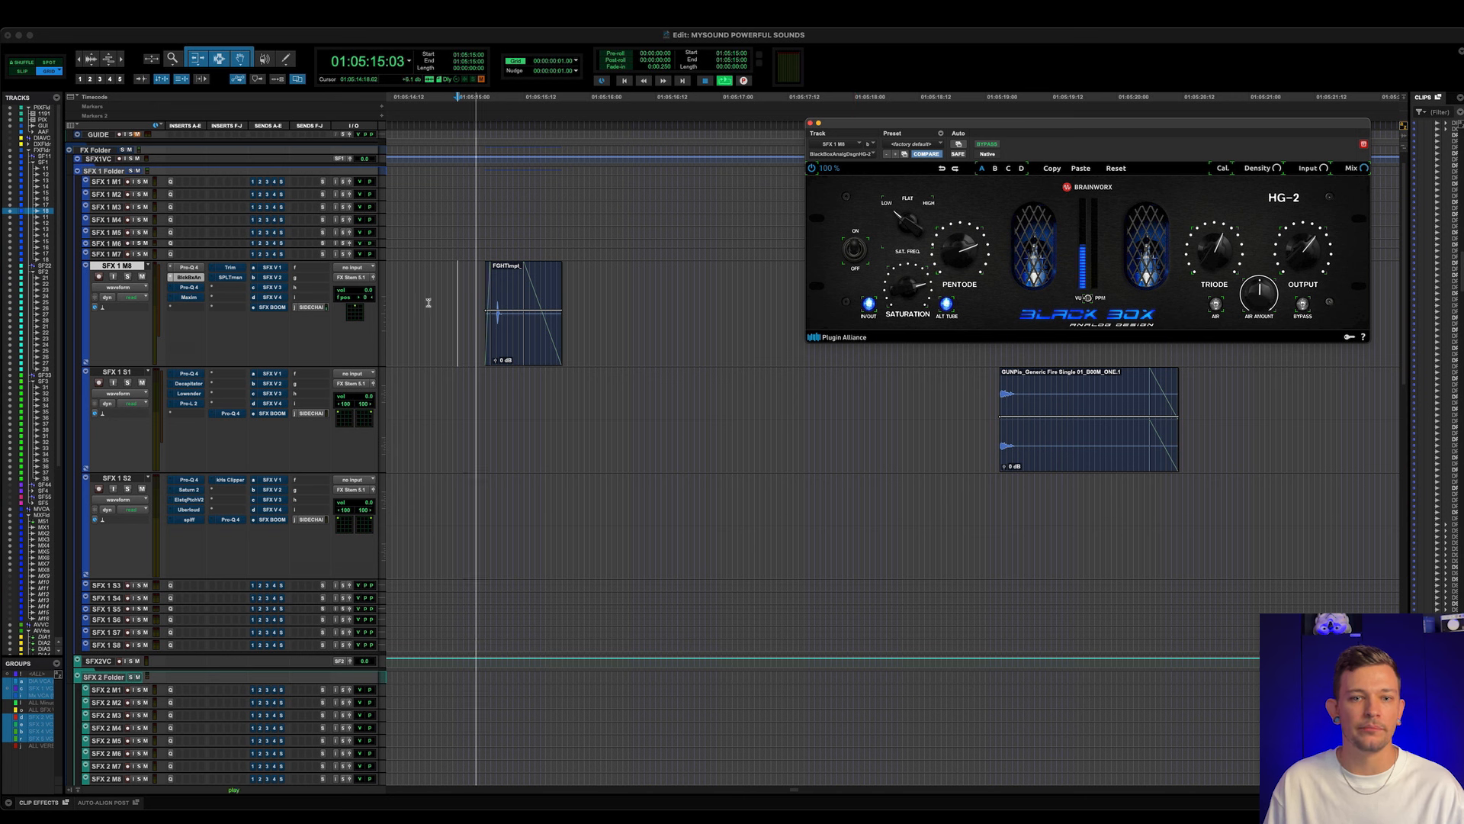
- Open the second Pro-Q 4 on SFX 1 M8, examine its bands, and play the impact clip with it bypassed and active
left_click(197, 289)
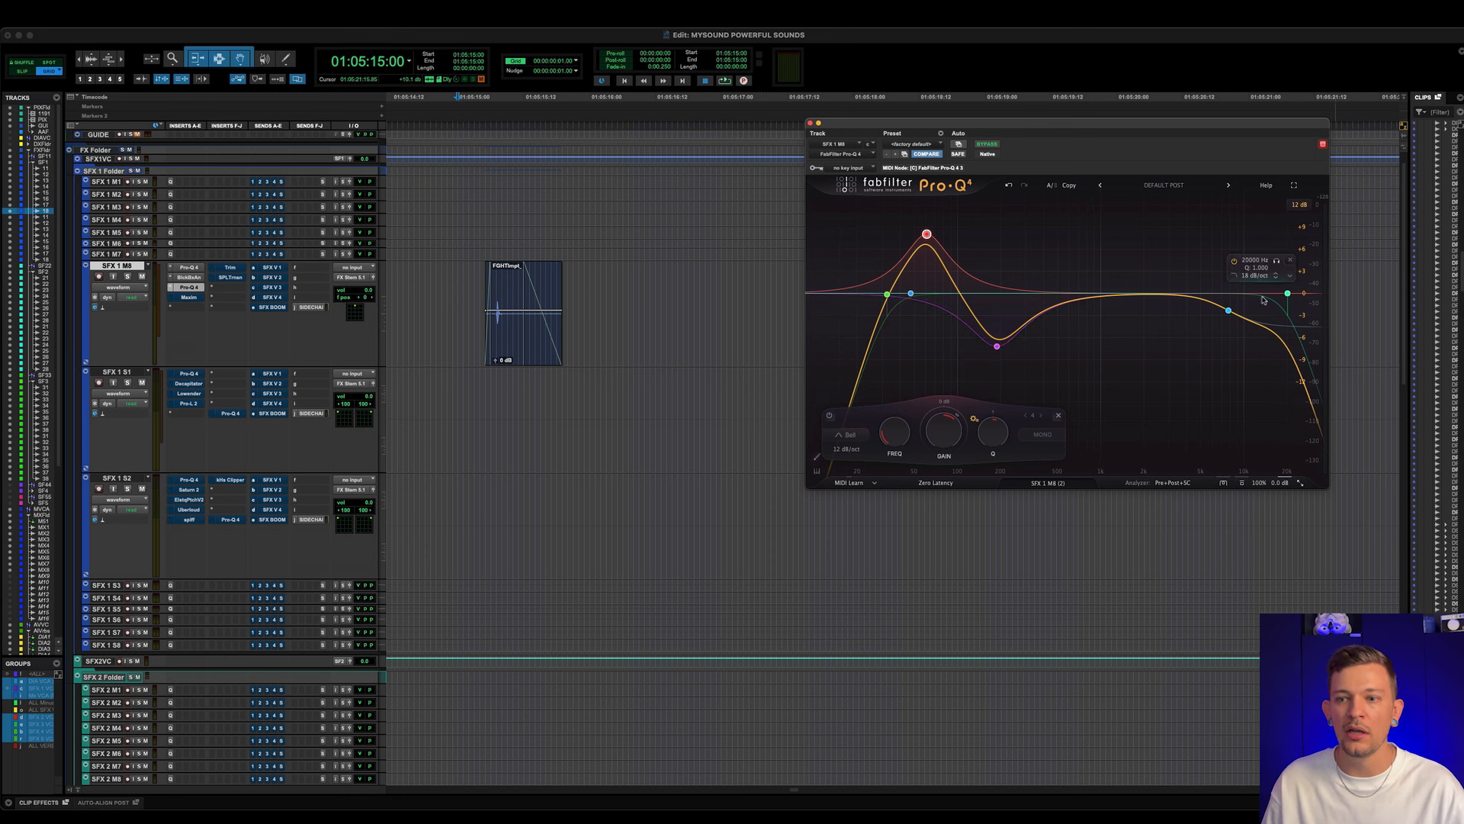
mouse_move(1227, 311)
mouse_move(983, 354)
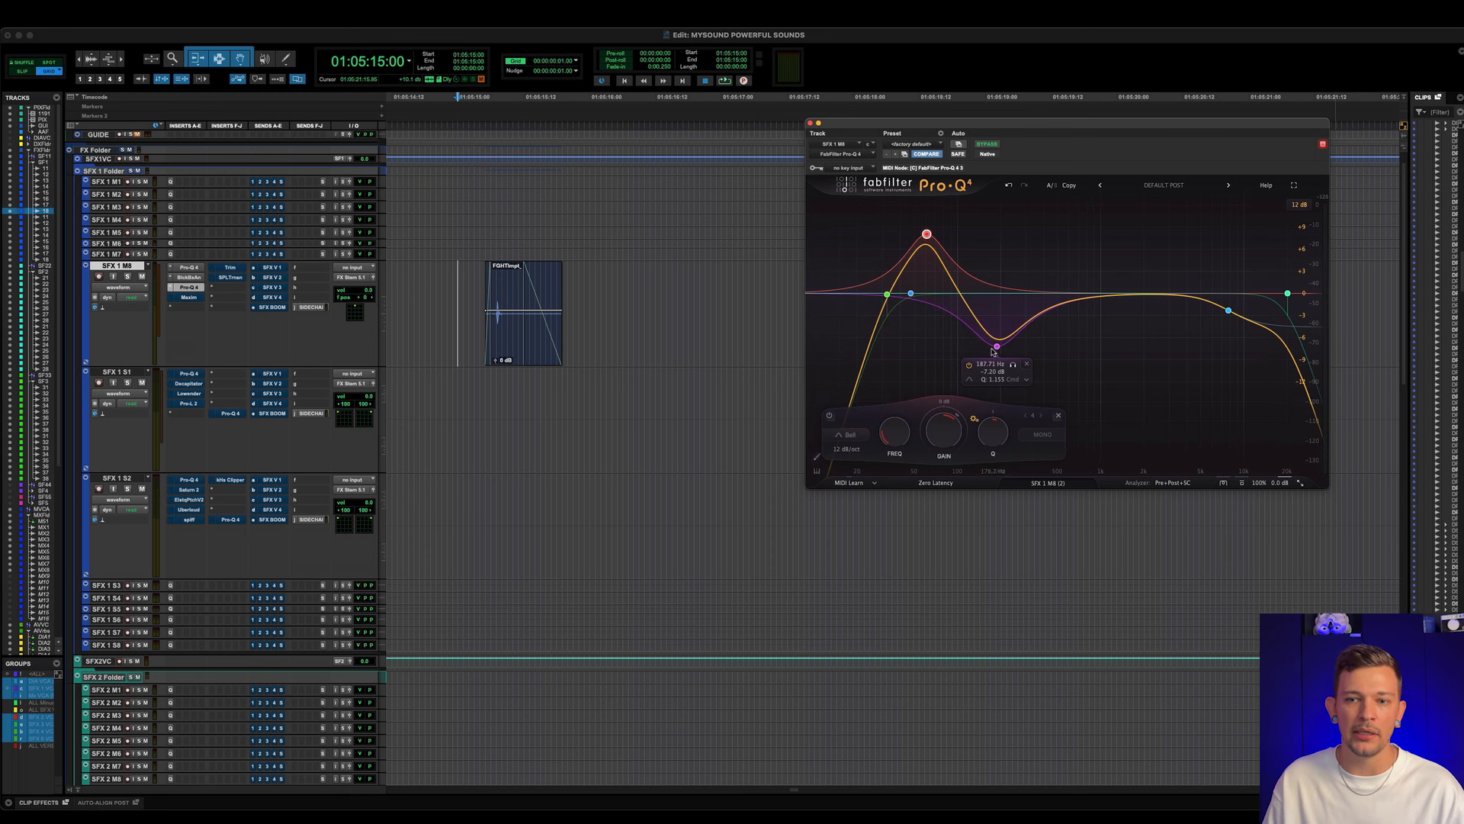
mouse_move(936, 243)
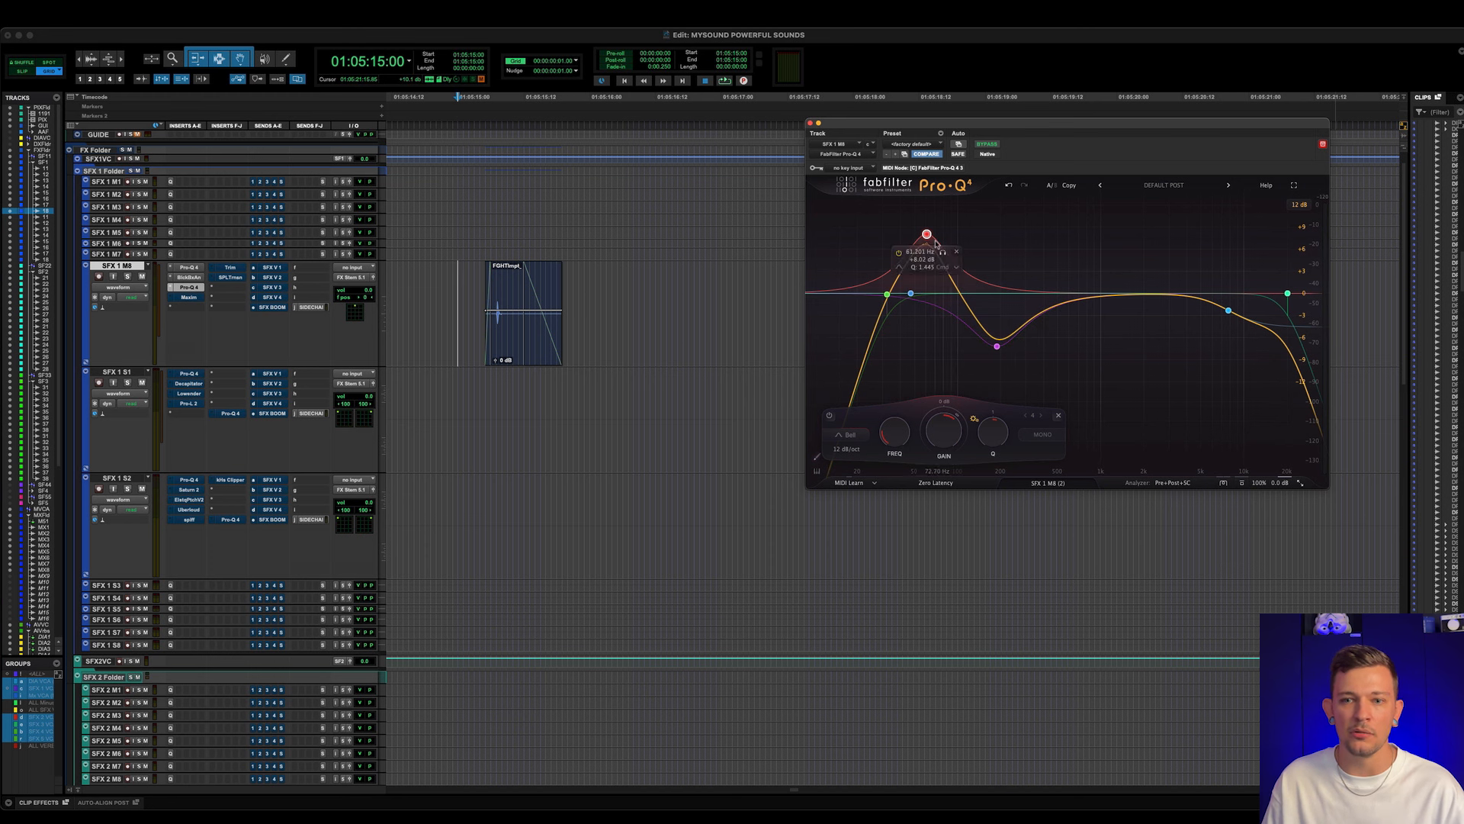
left_click(200, 289, "super")
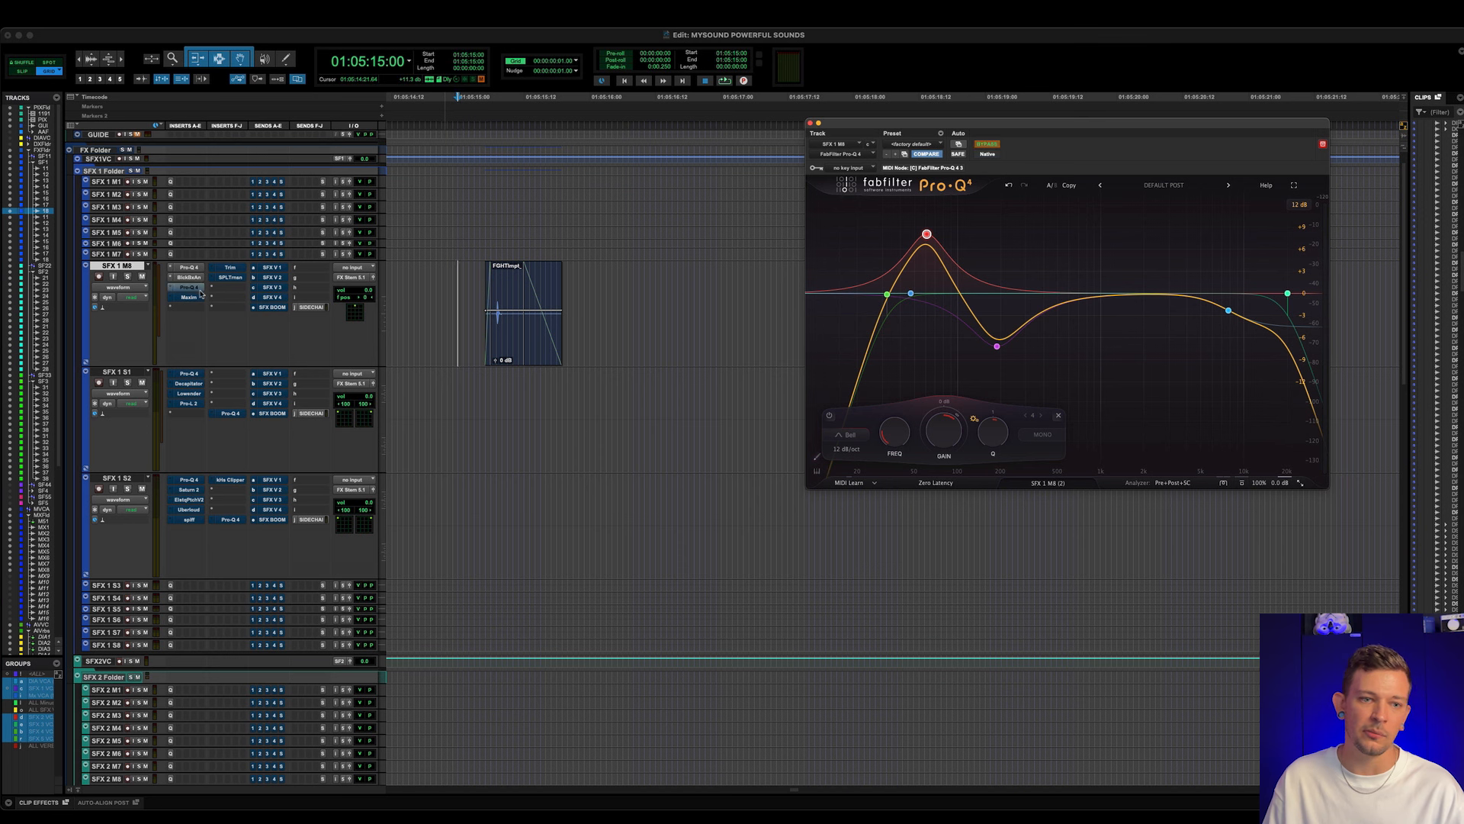
key("space")
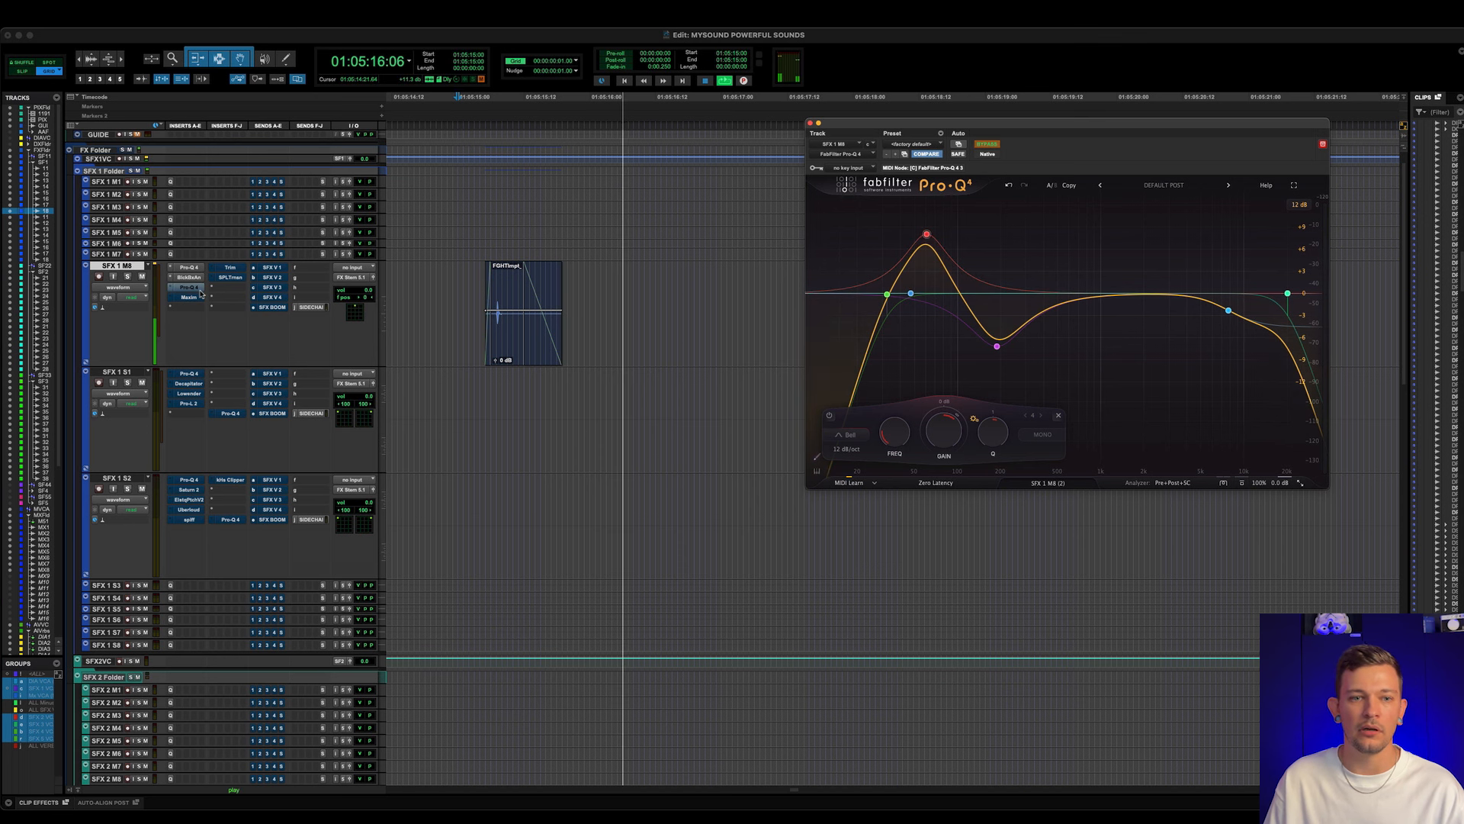
left_click(200, 290, "super")
key("space")
key("space")
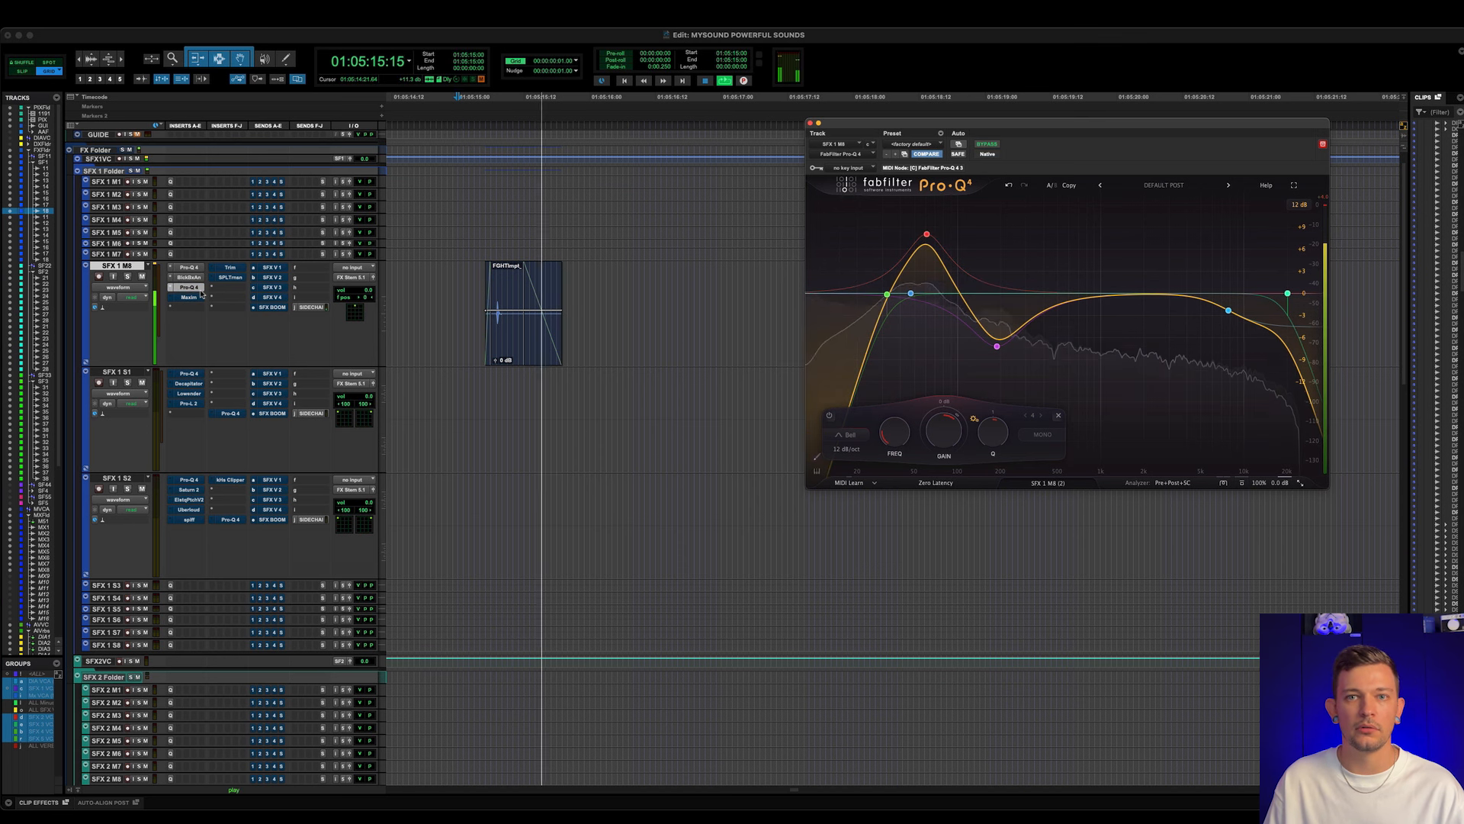
key("space")
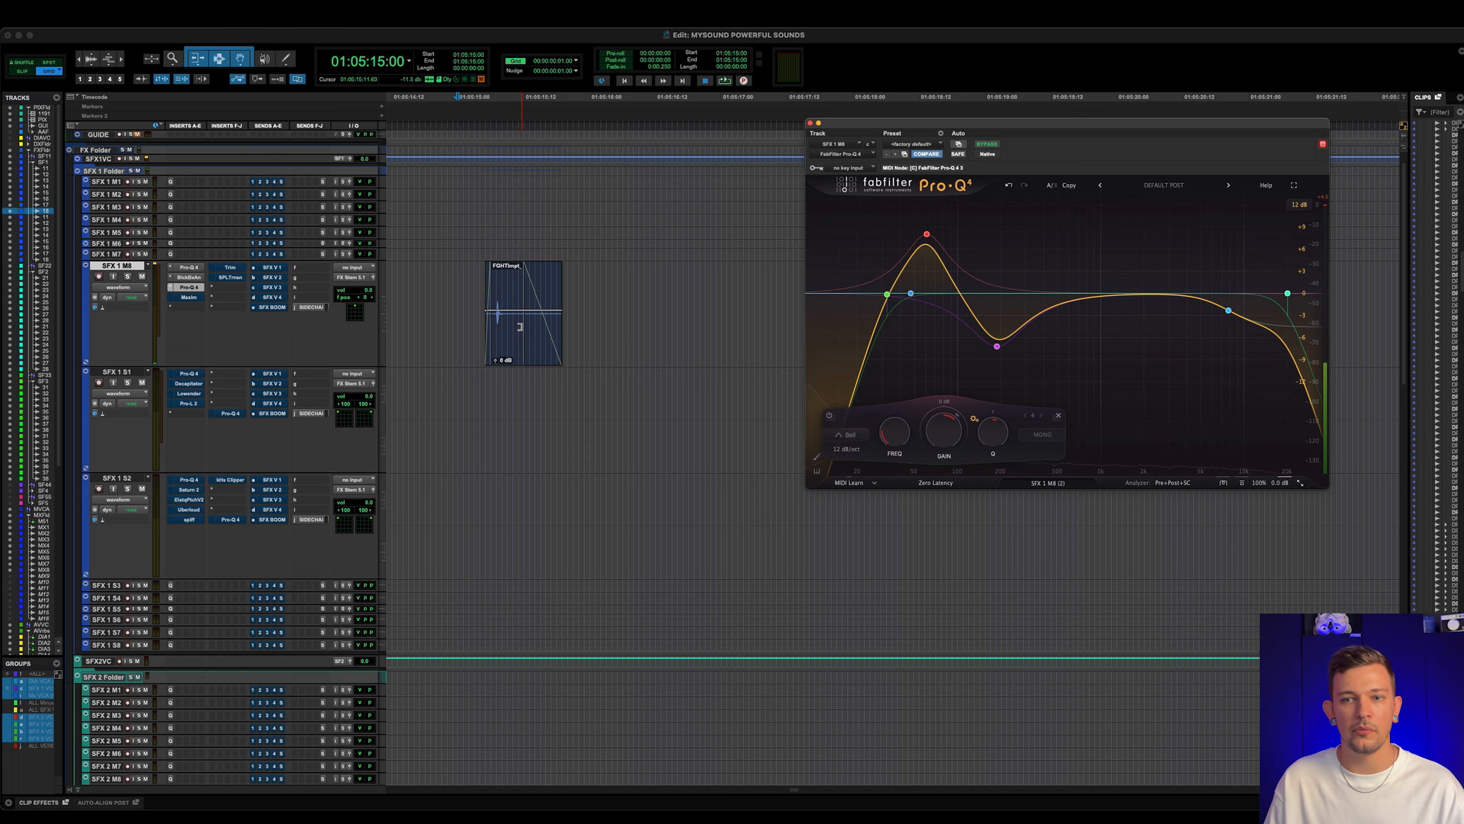
- Open the Maxim limiter on SFX 1 M8 and play the impact clip with the limiter bypassed and active
left_click(194, 297)
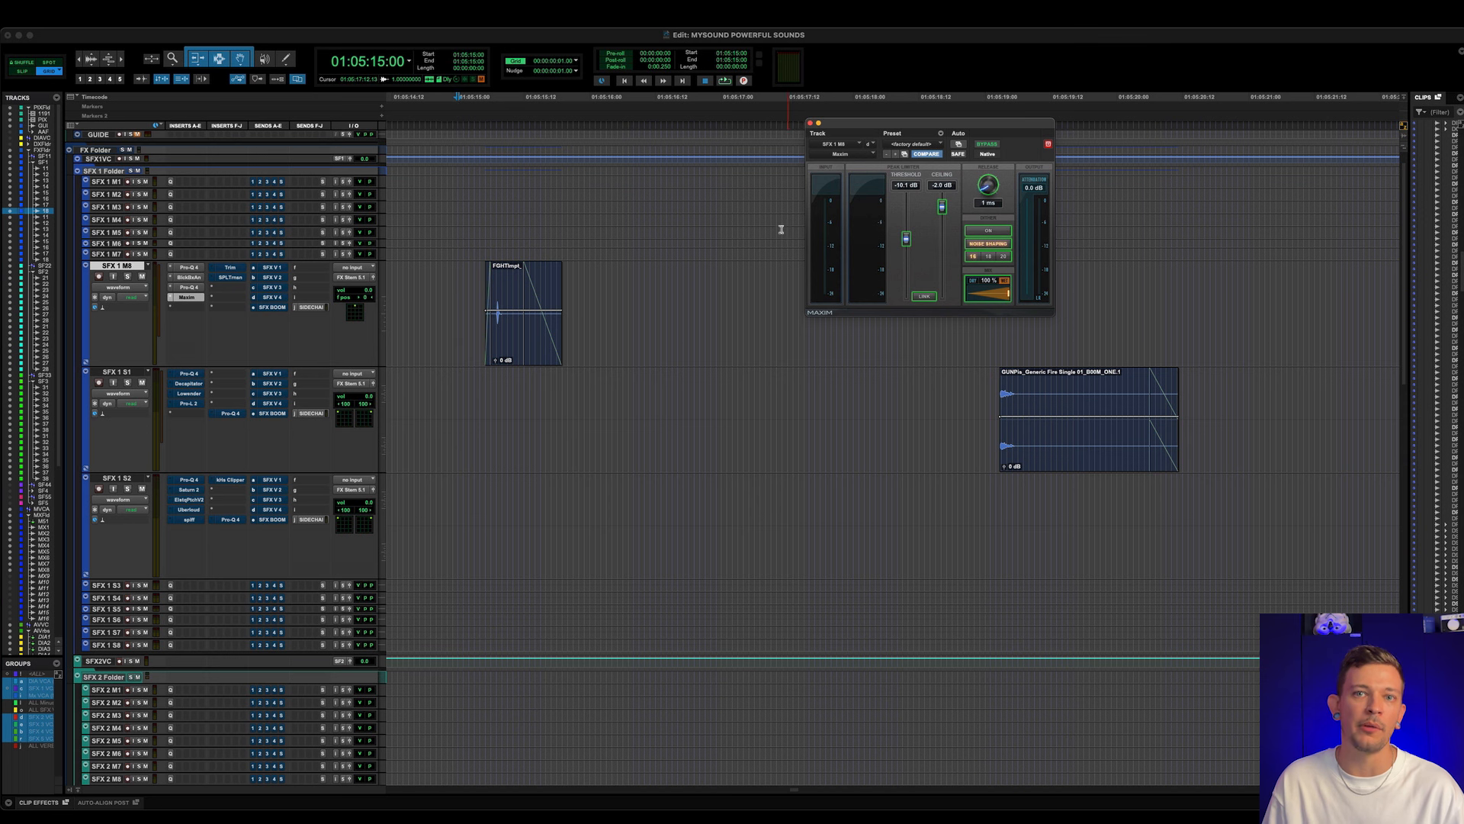
left_click(191, 298, "super")
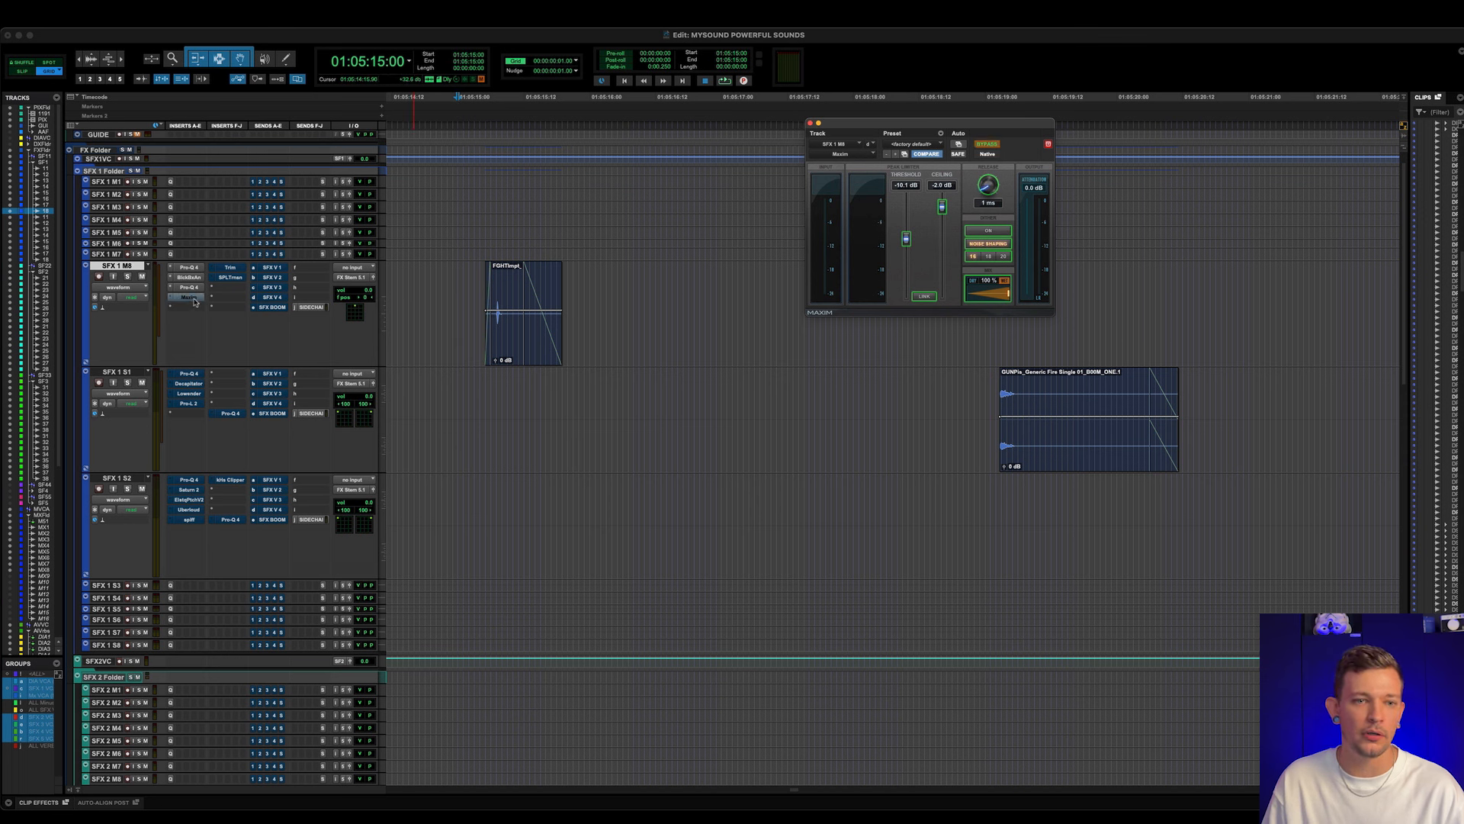
key("space")
key("space")
left_click(196, 299, "super")
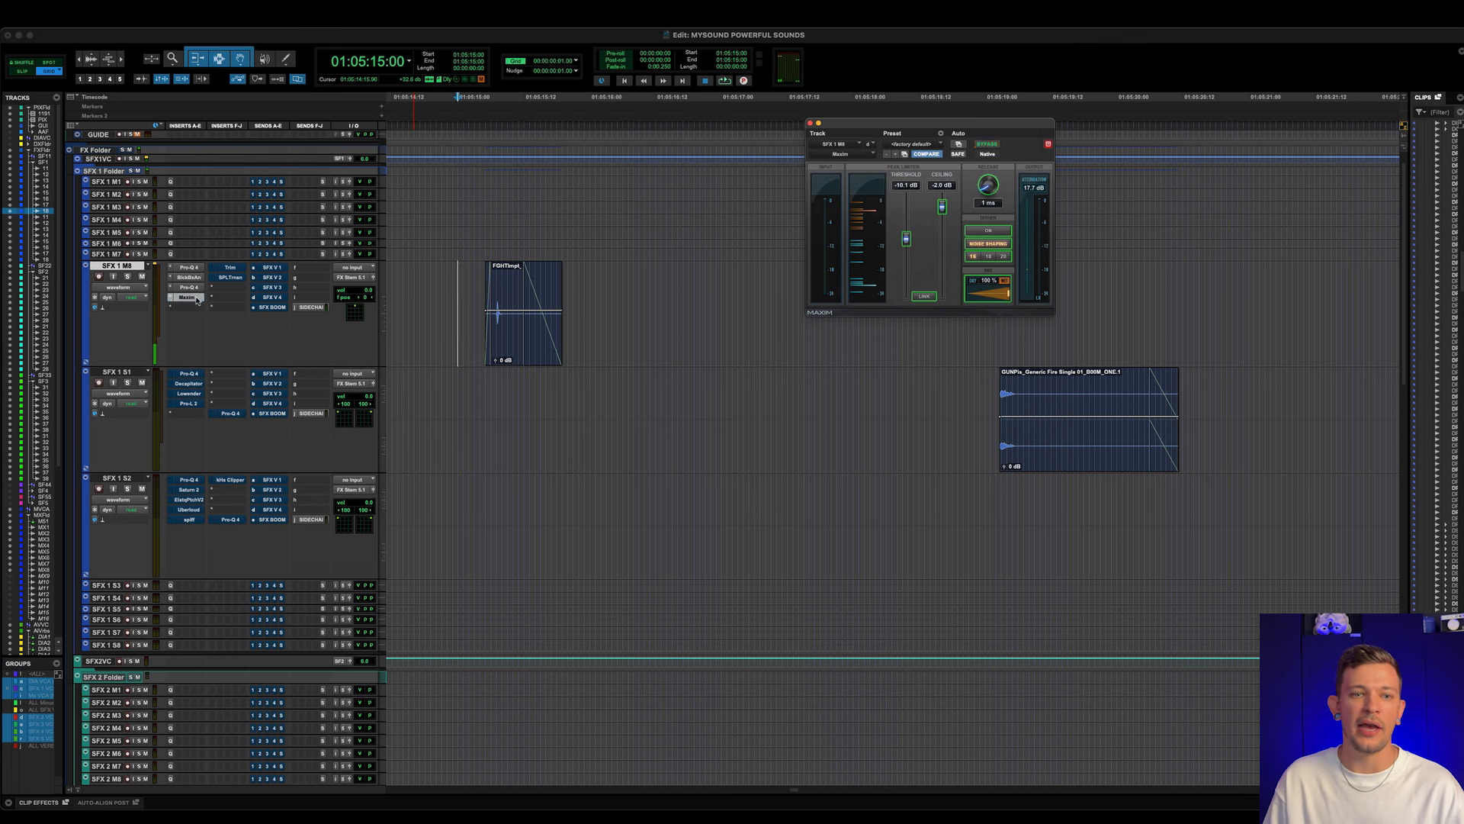
key("space")
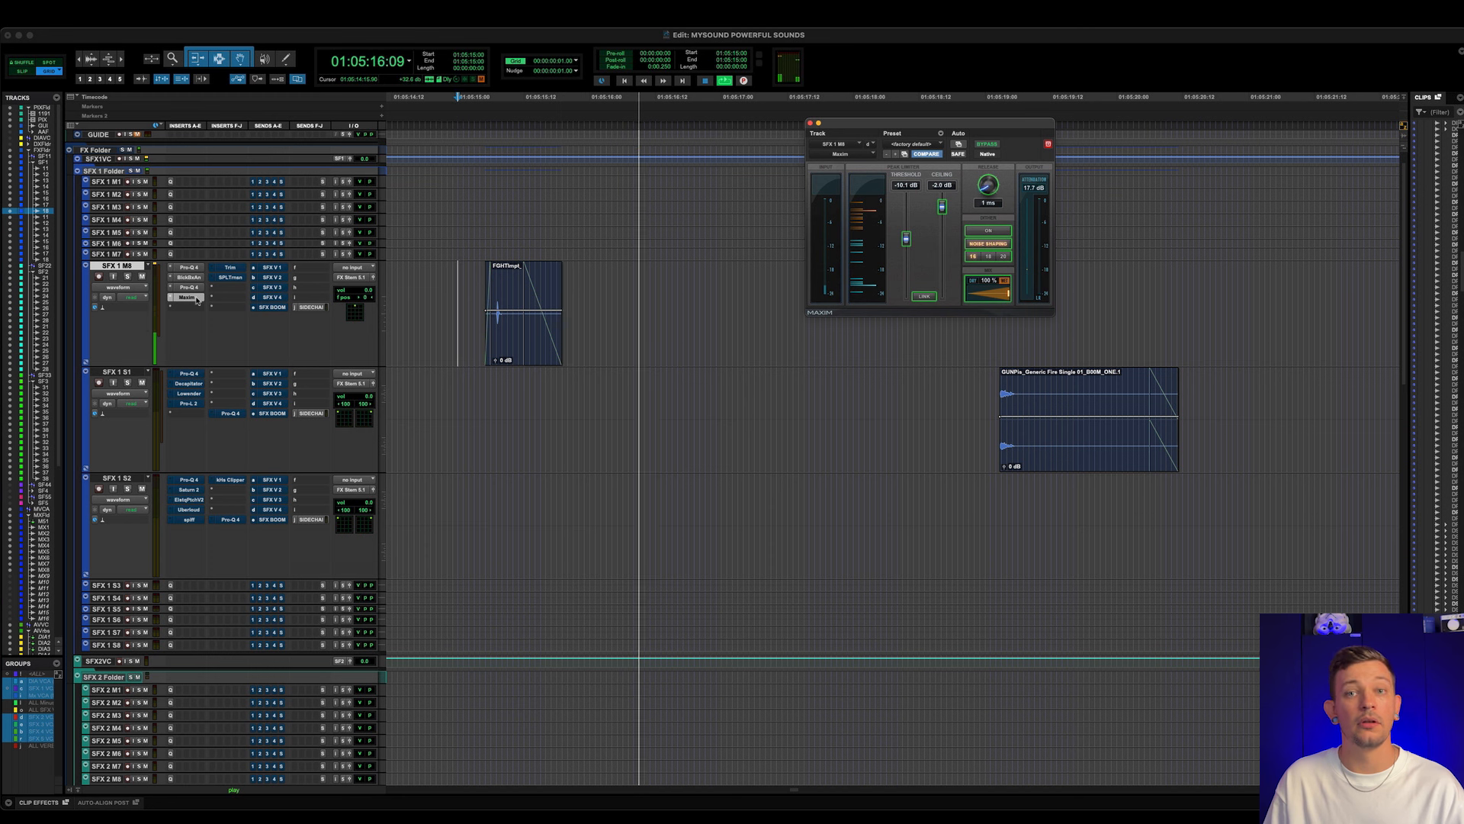
key("space")
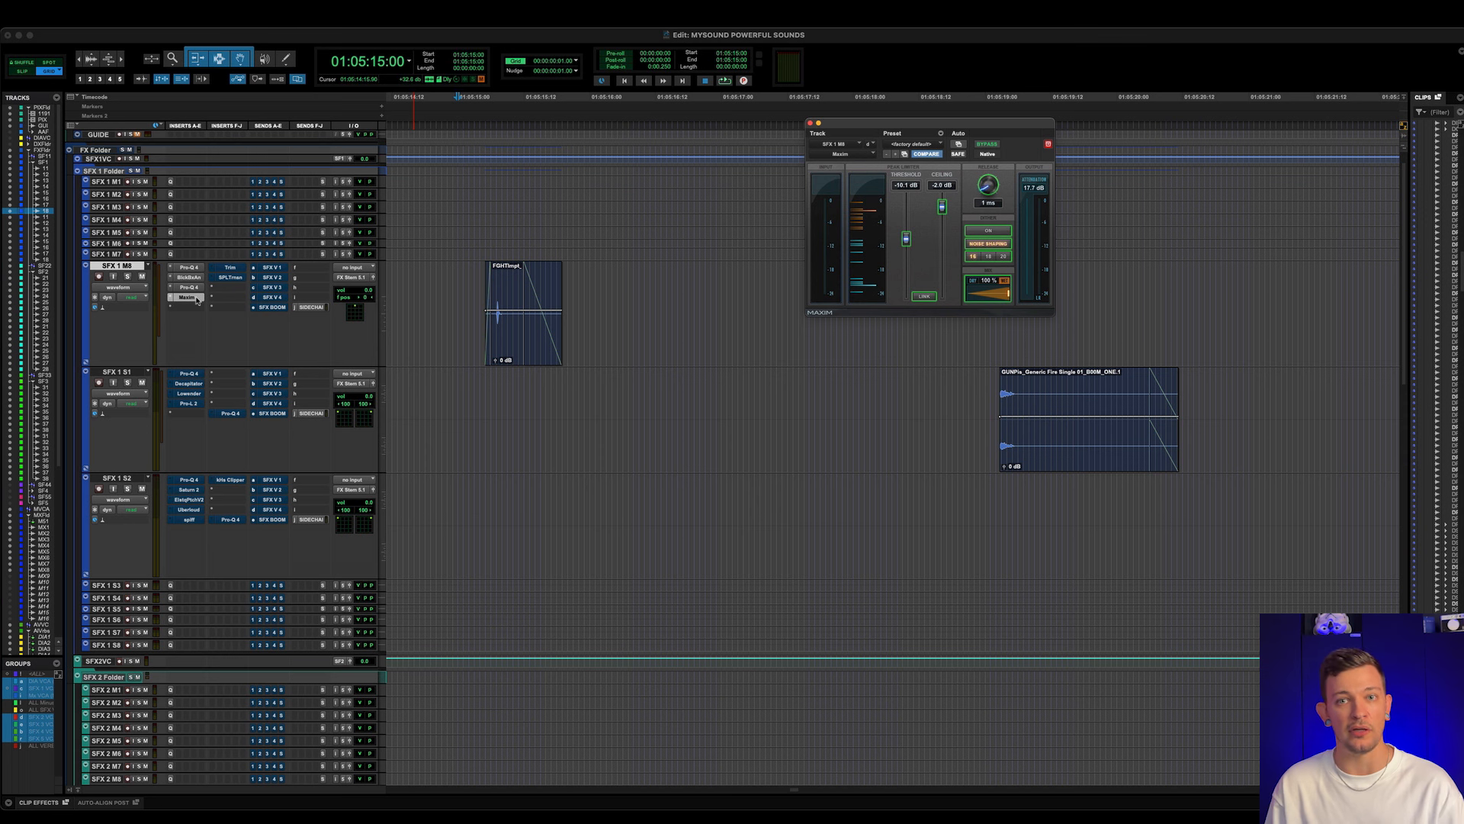
- Open the Trim and SPL Transient Designer Plus inserts on SFX 1 M8, and play the impact clip with the Transient Designer active and bypassed
left_click(229, 267)
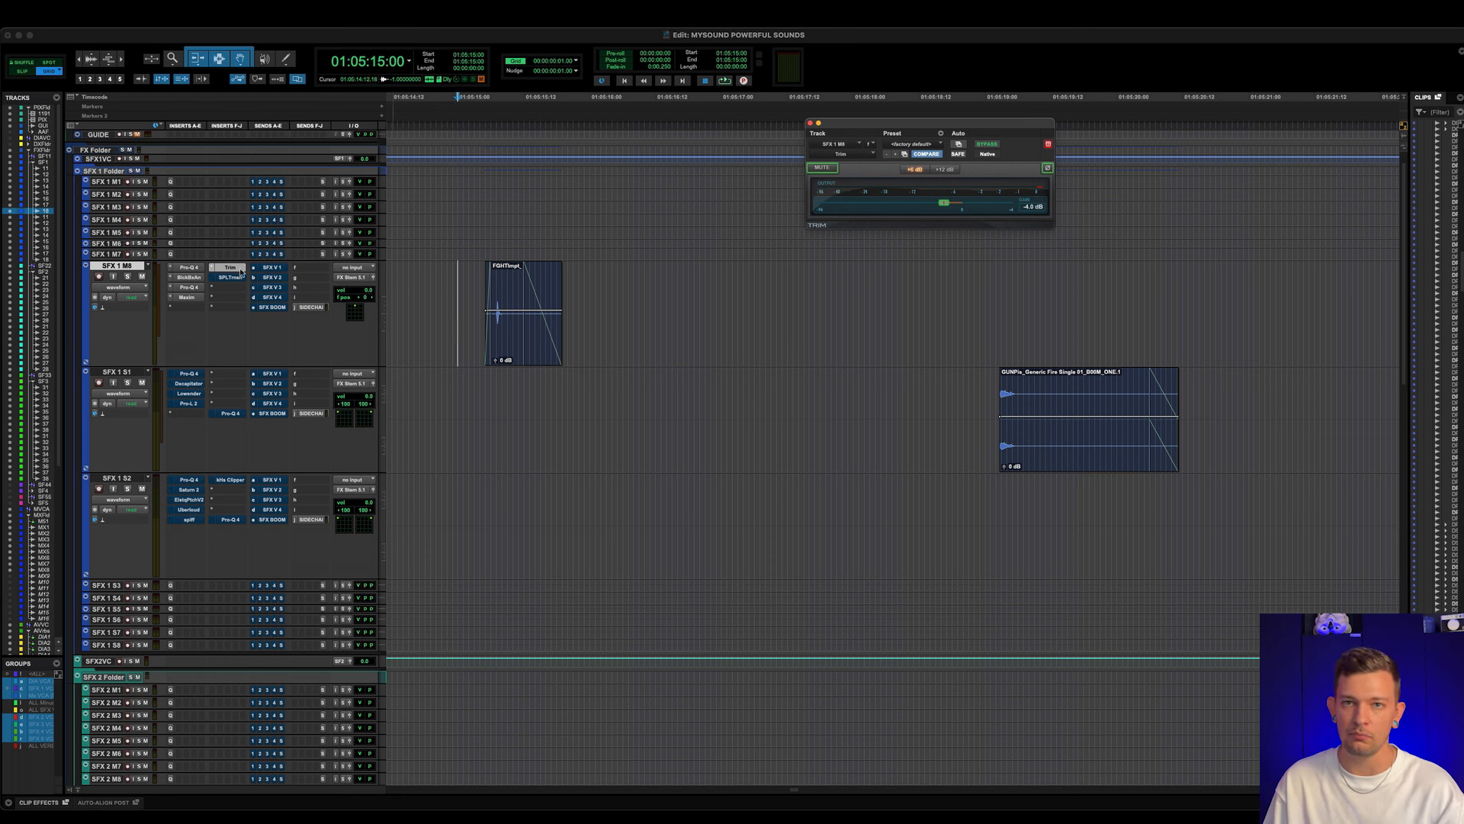
left_click(238, 279)
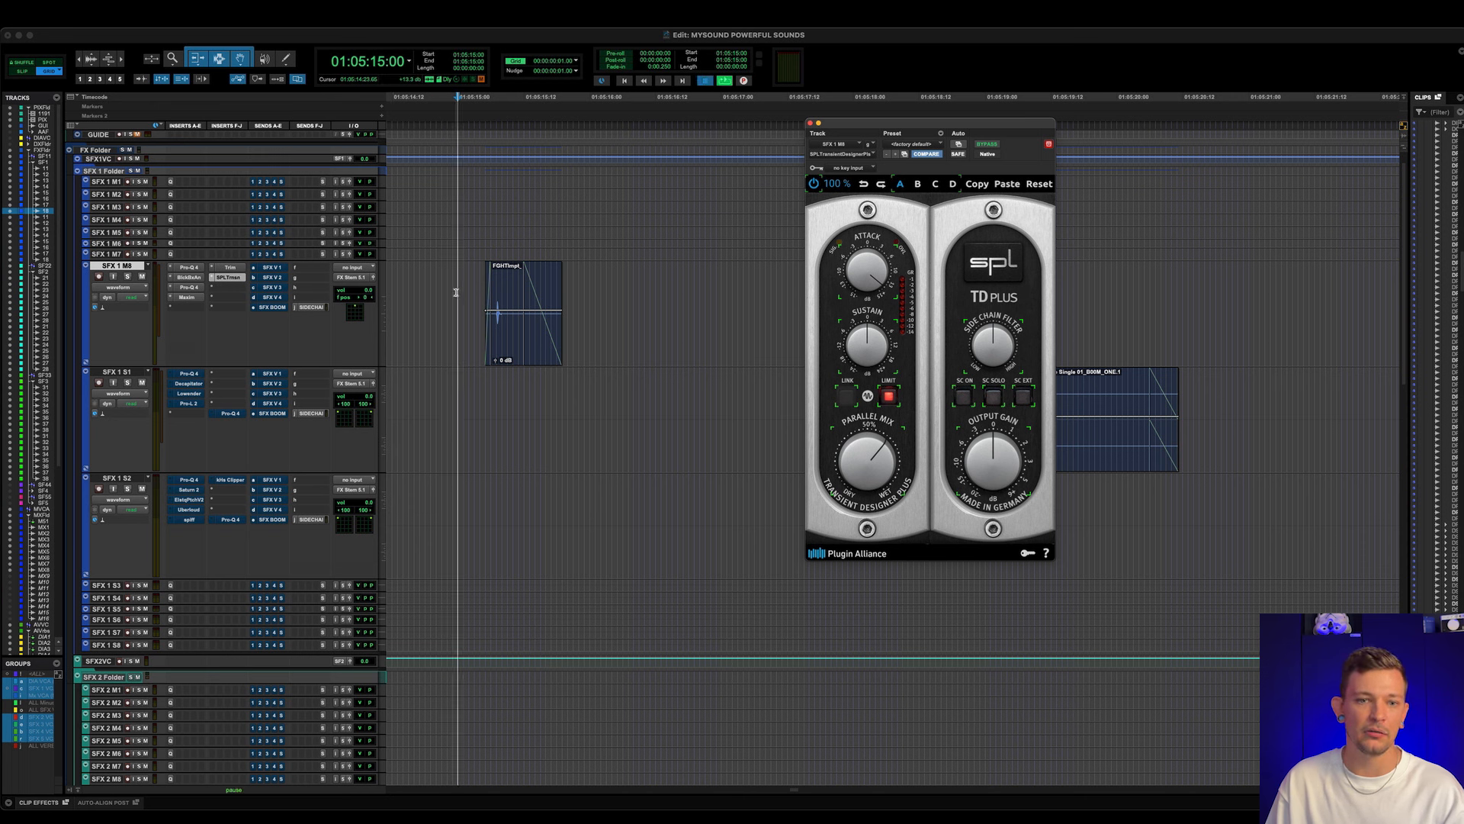
key("space")
key("space")
left_click(233, 277, "super")
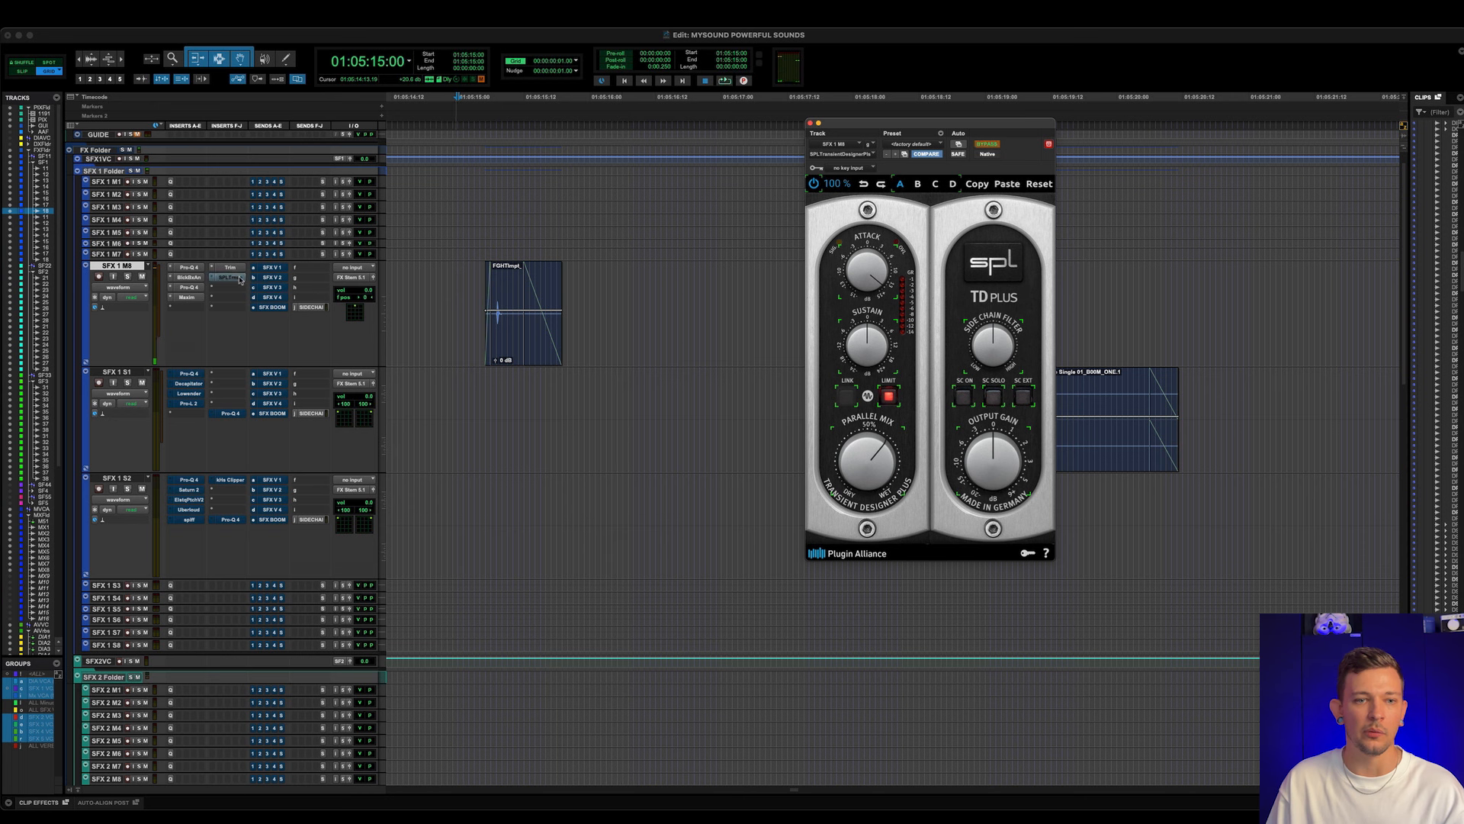
key("space")
key("space")
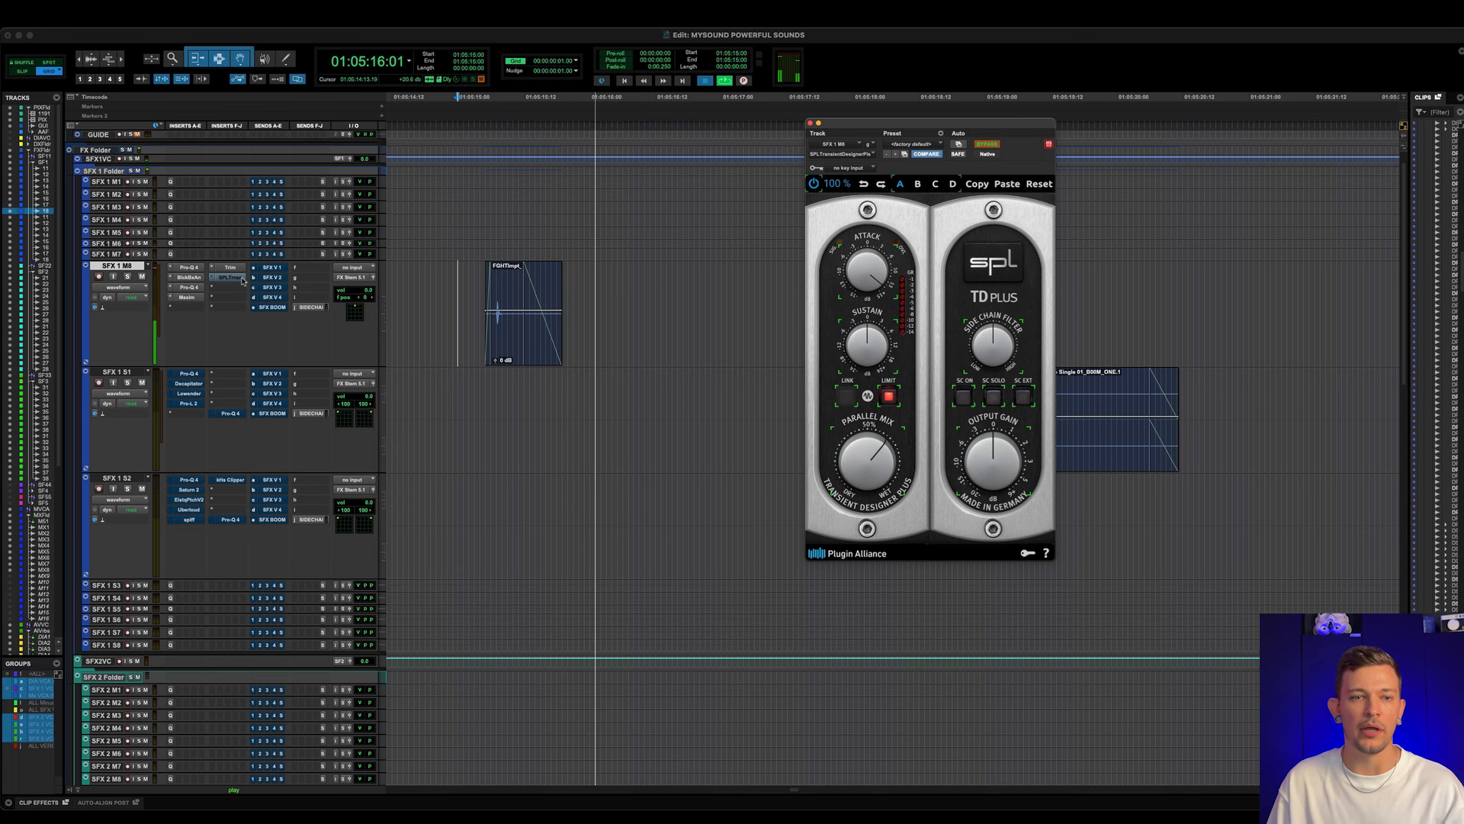
left_click(233, 278, "super")
key("space")
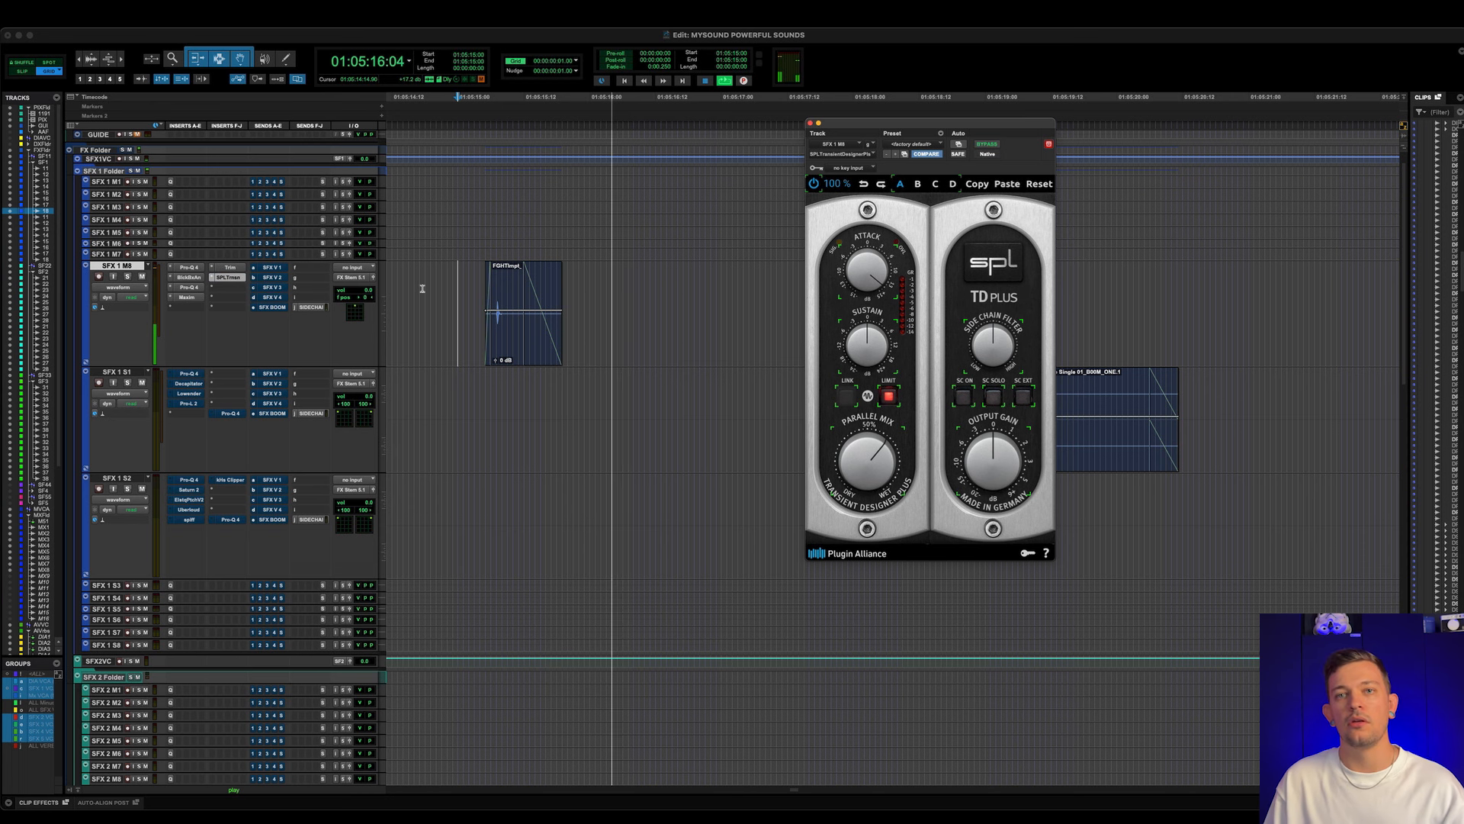
key("space")
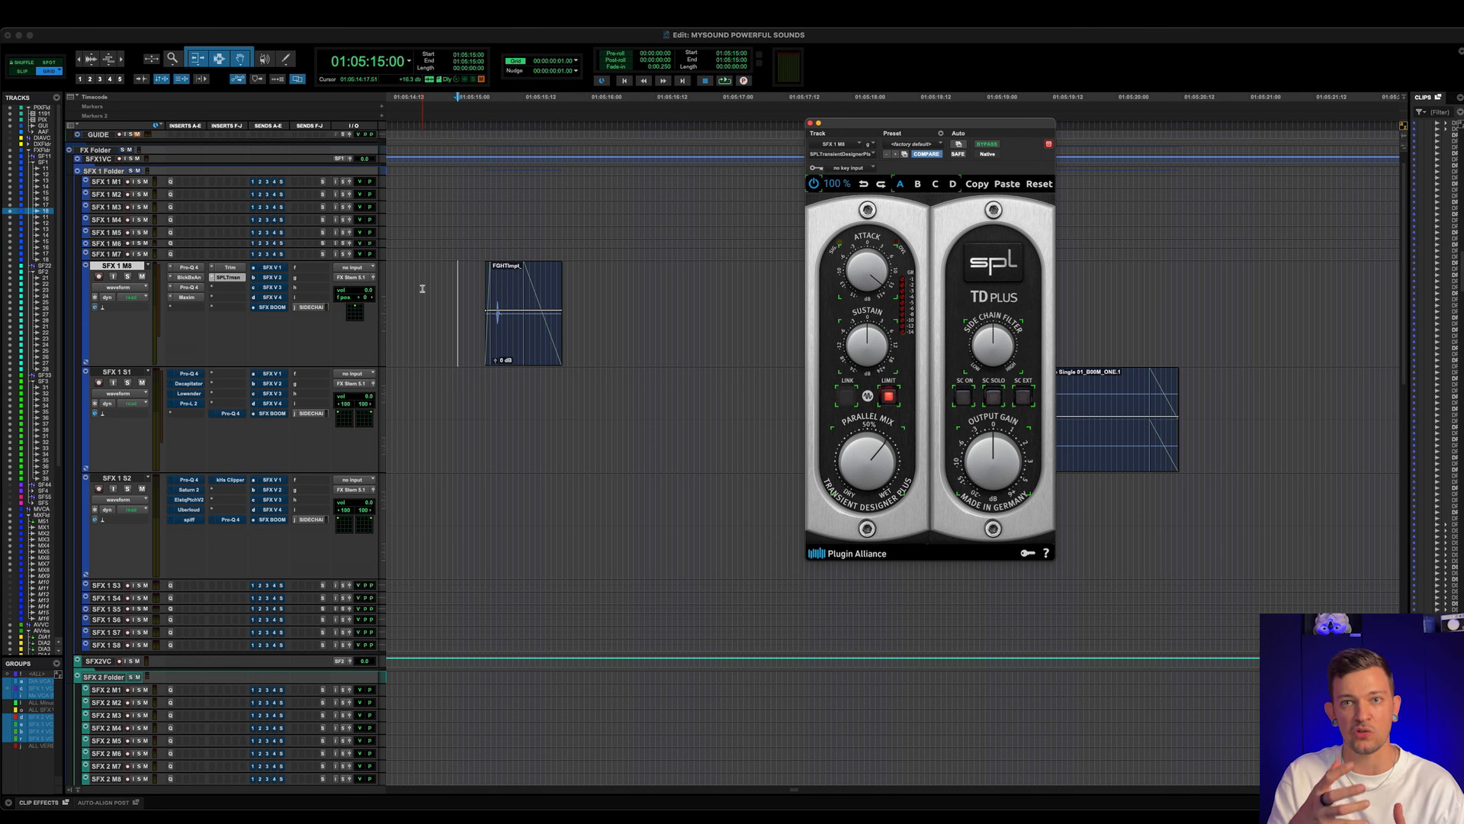
- Commit the impact clip on SFX 1 M8 up to the SPL Transient Designer insert, using Edit Selection on Track and leaving the source track as is
double_click(492, 314)
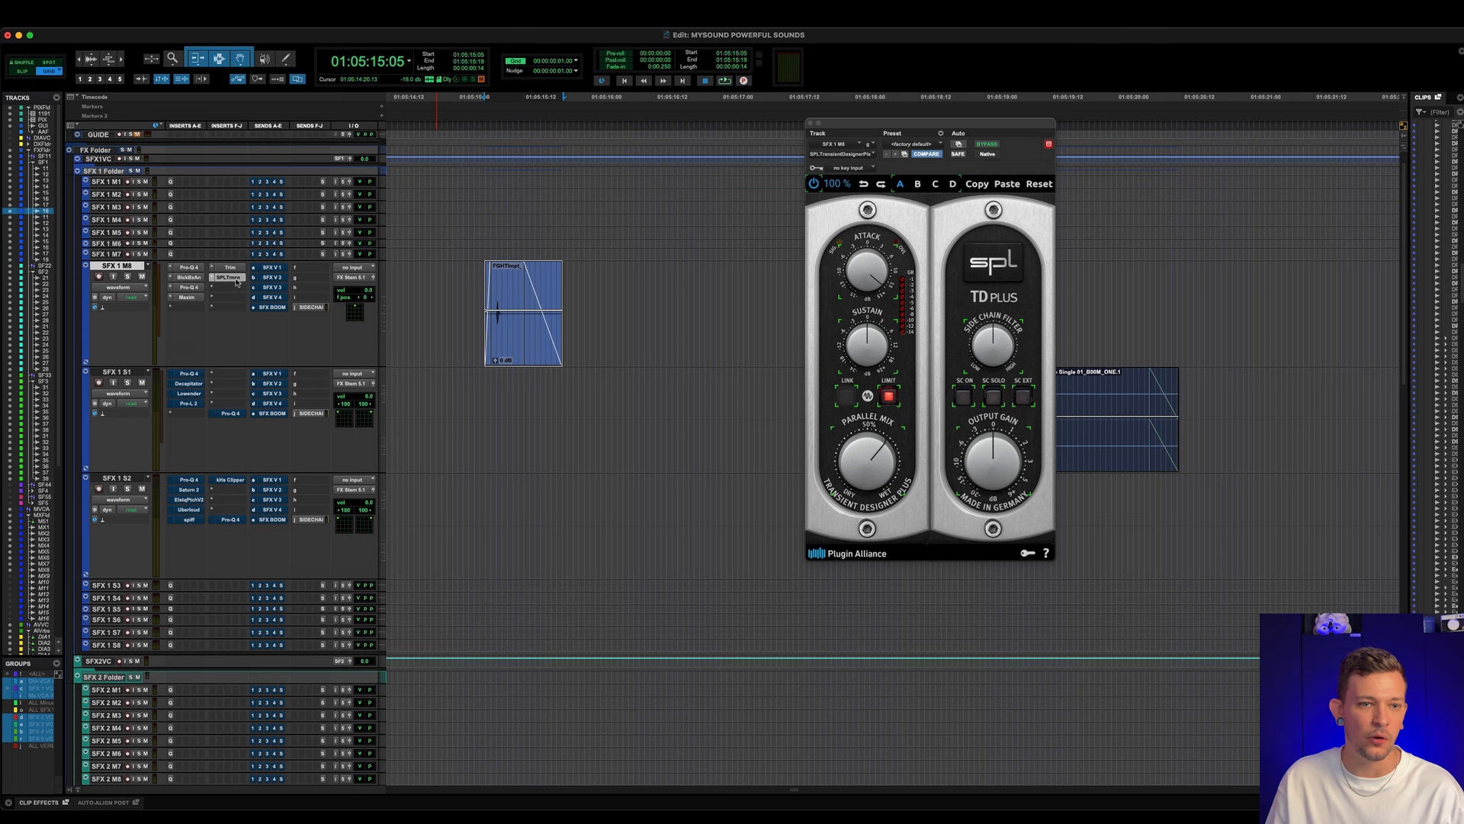
right_click(236, 281)
left_click(253, 300)
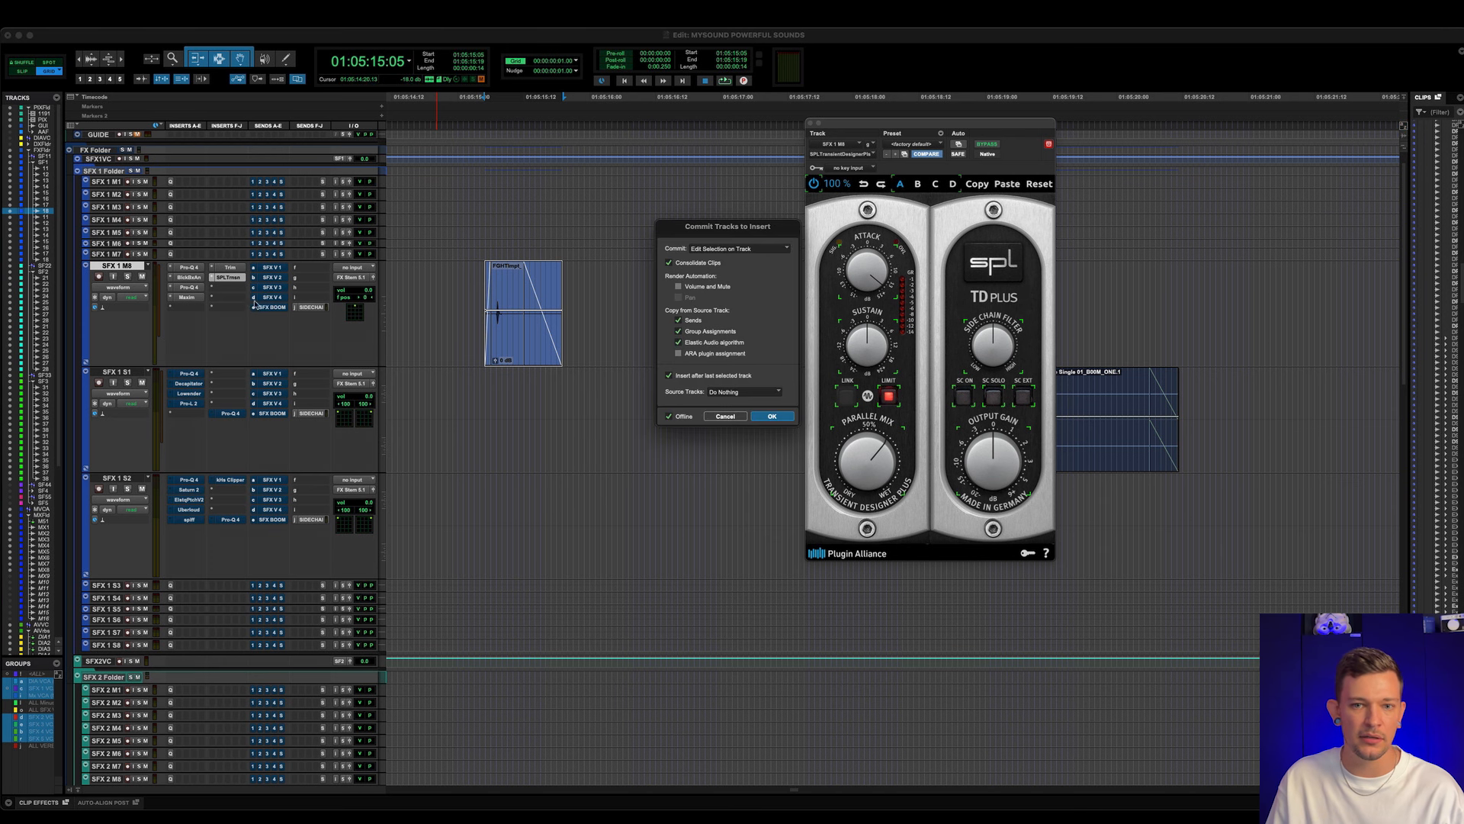
left_click(771, 416)
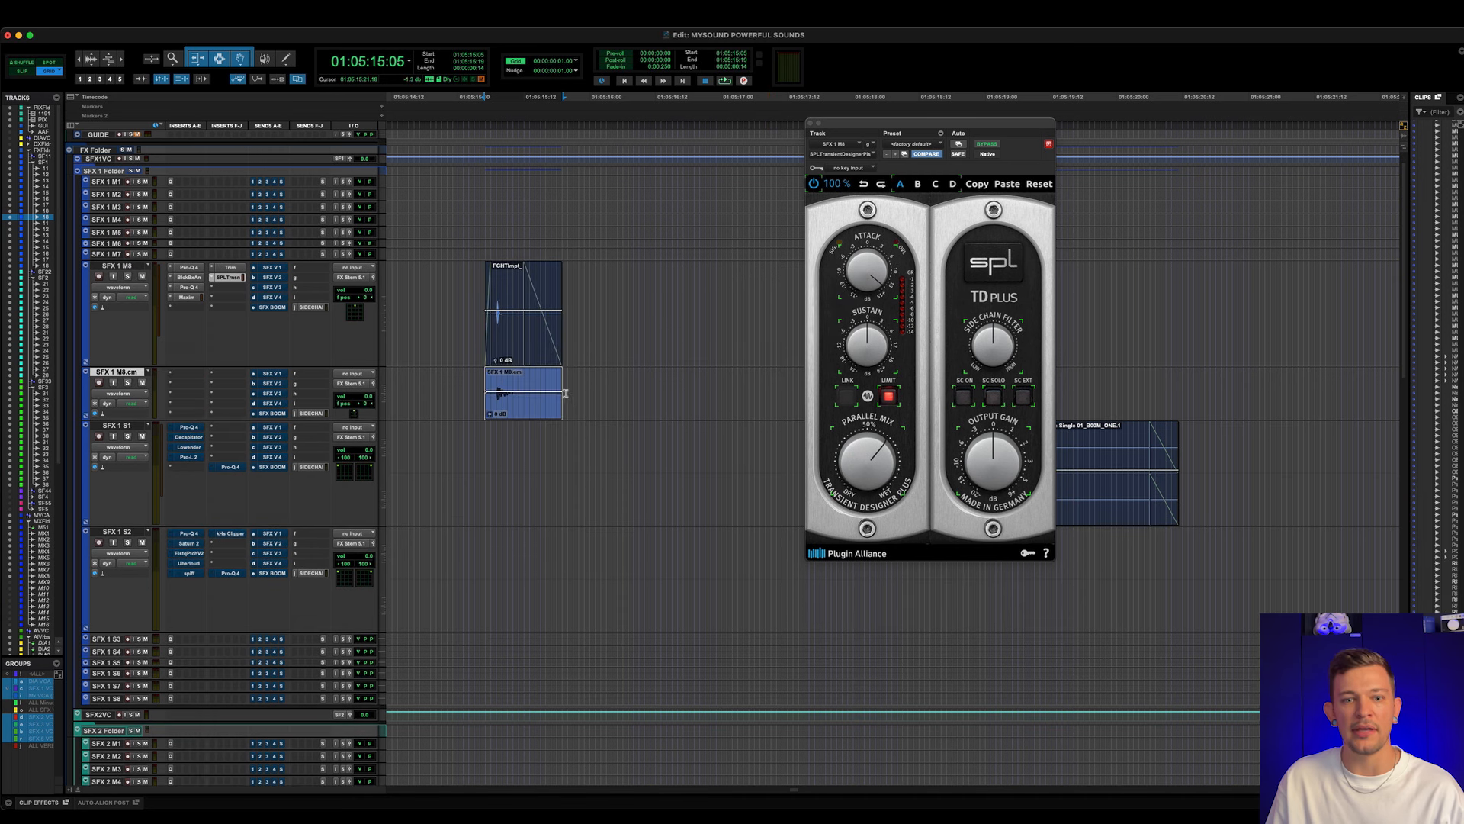
- Compare the waveform of the original impact clip on SFX 1 M8 with the committed version at different waveform heights
left_click(511, 376)
key("t")
key("t")
scroll(617, 375, "right", 2)
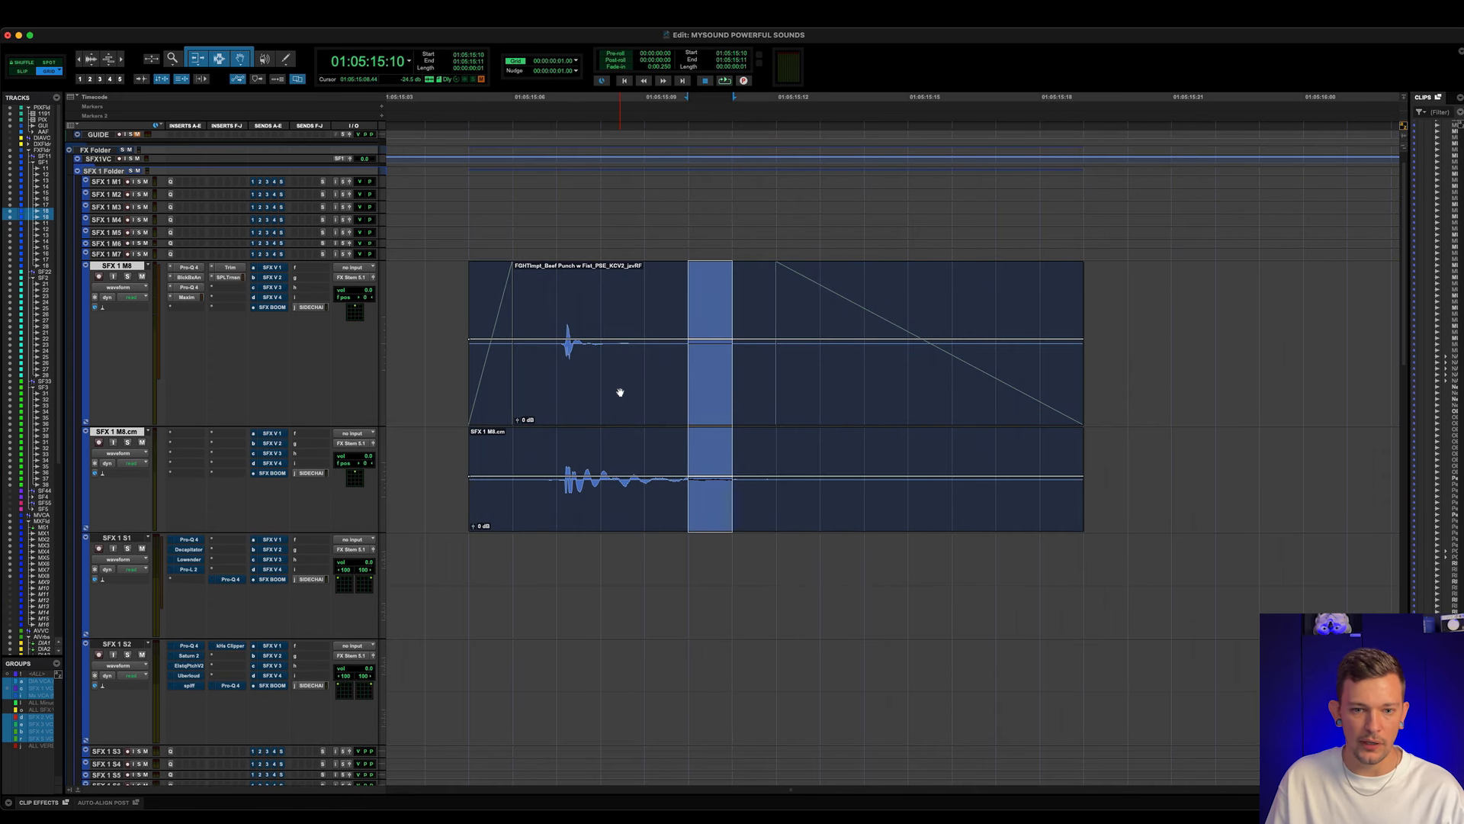
key("super+alt+bracketright")
left_click(634, 292)
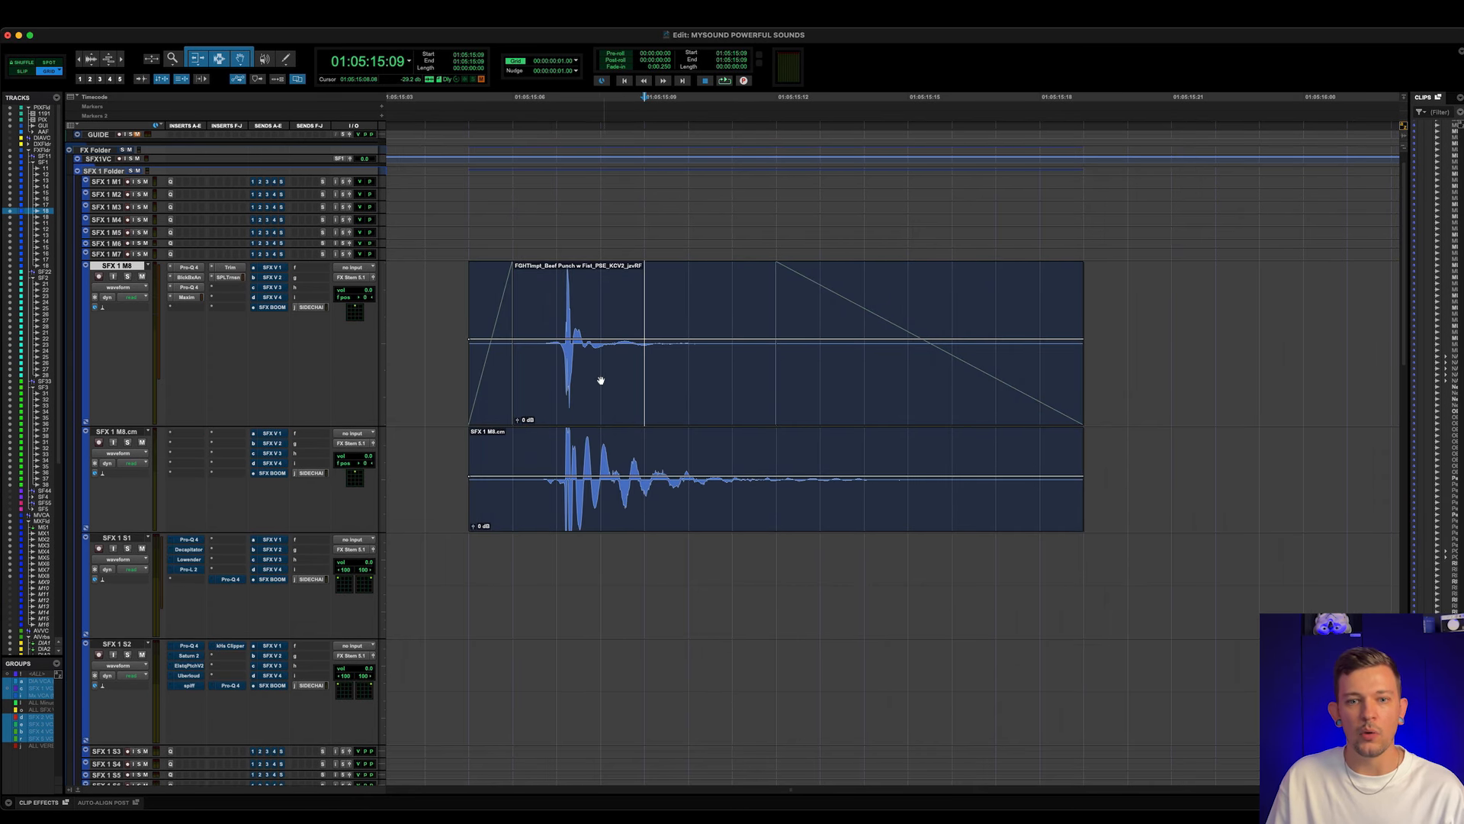
key("super+alt+bracketleft")
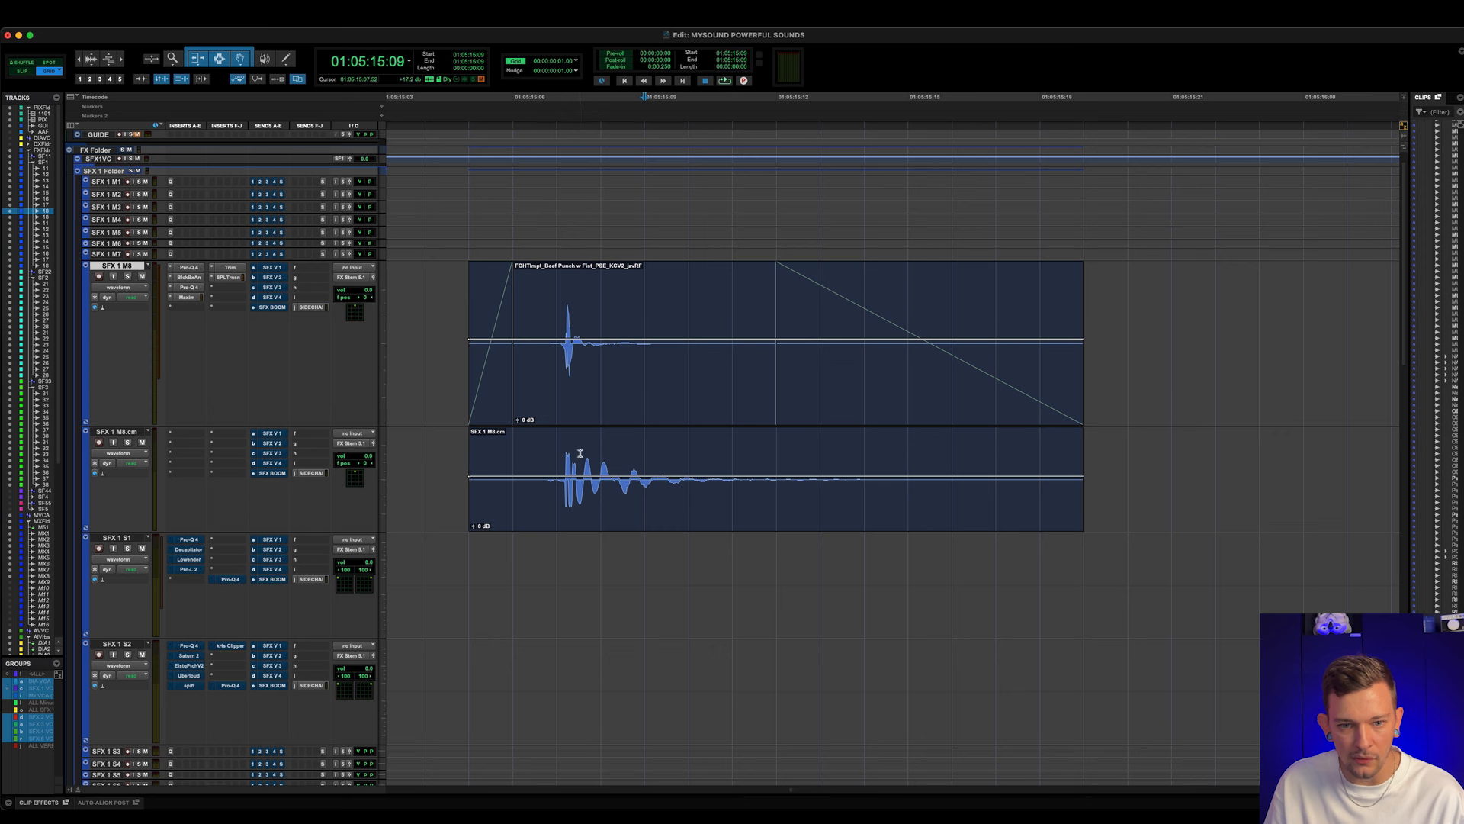
key("super+alt+bracketright")
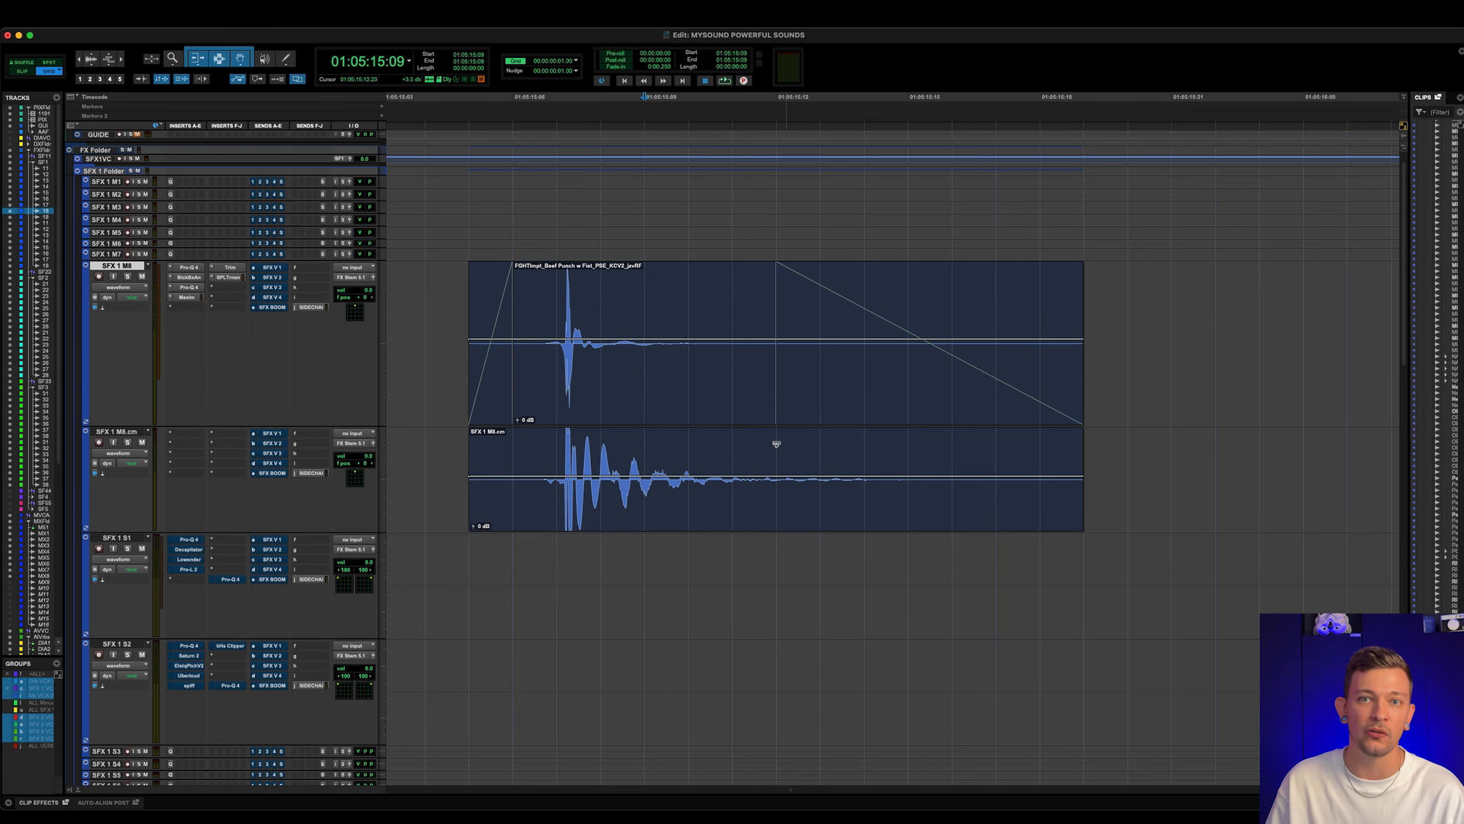
key("super+bracketleft")
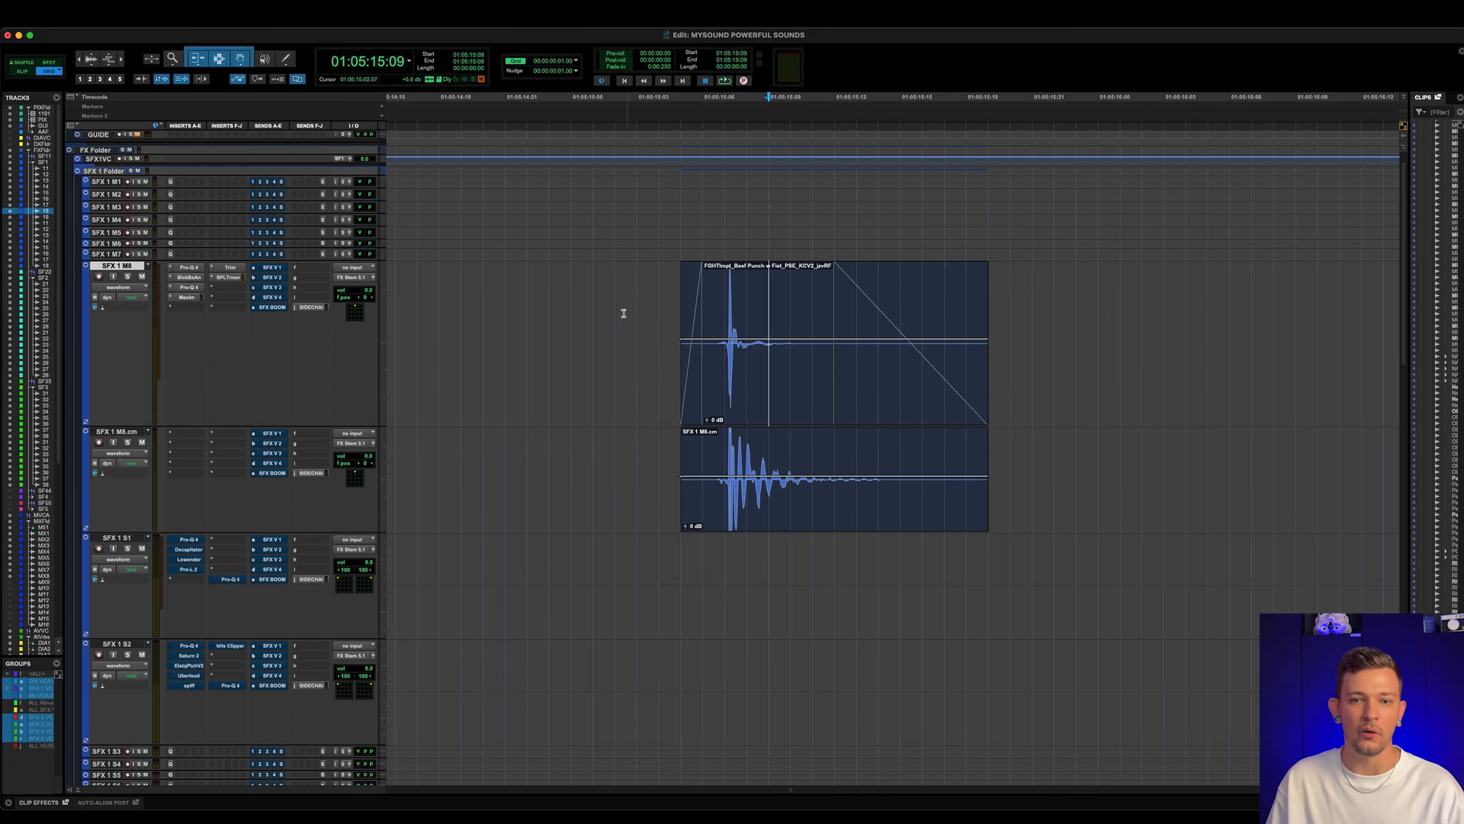
- Solo SFX 1 M8, bypass all inserts, and play the unprocessed impact clip
left_click(623, 310)
key("shift+s")
key("shift+a")
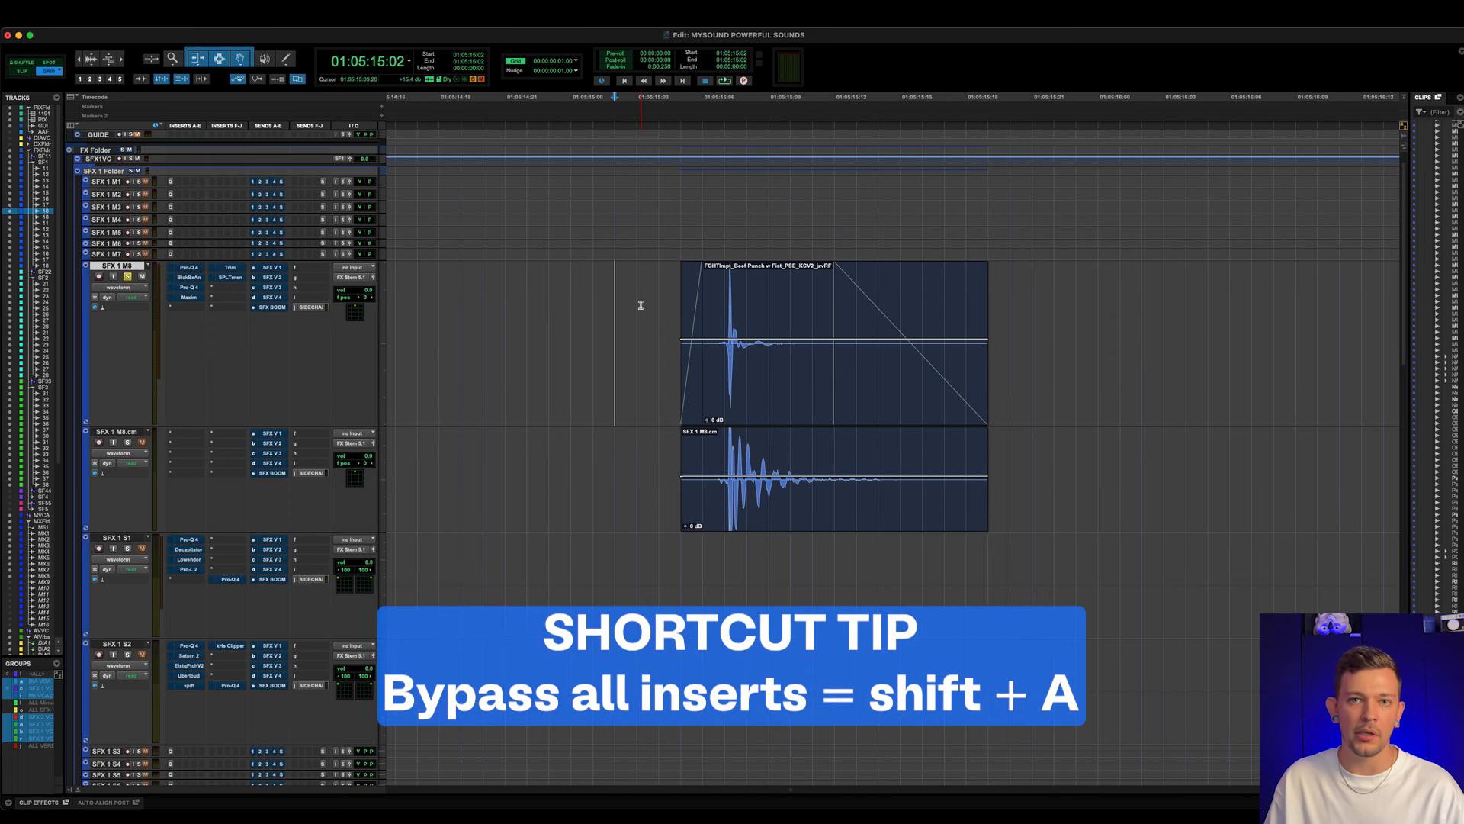
key("space")
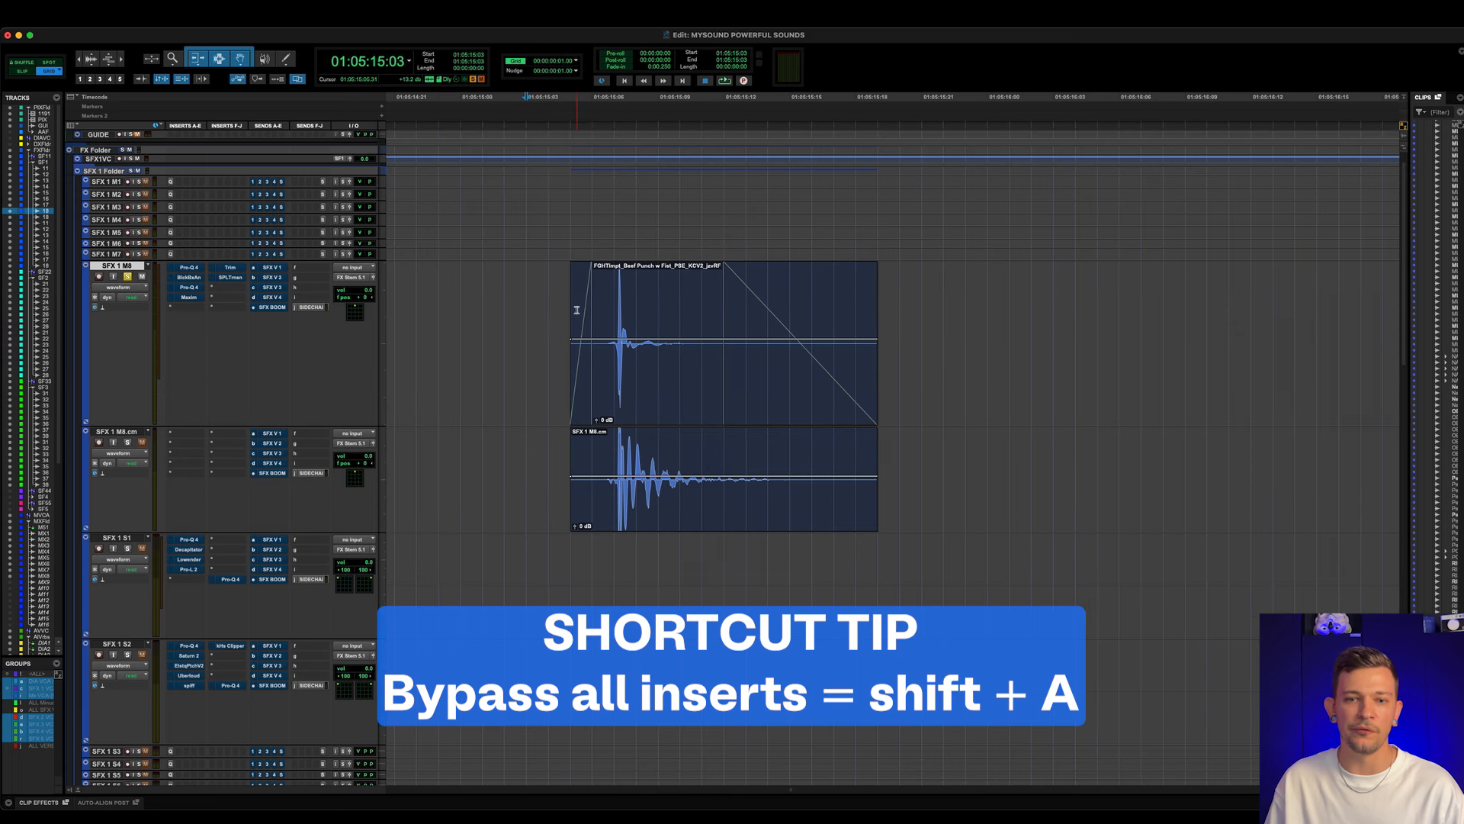
key("space")
- Solo SFX 1 M8.cm instead and play the committed impact clip
left_click(504, 458)
key("shift+s")
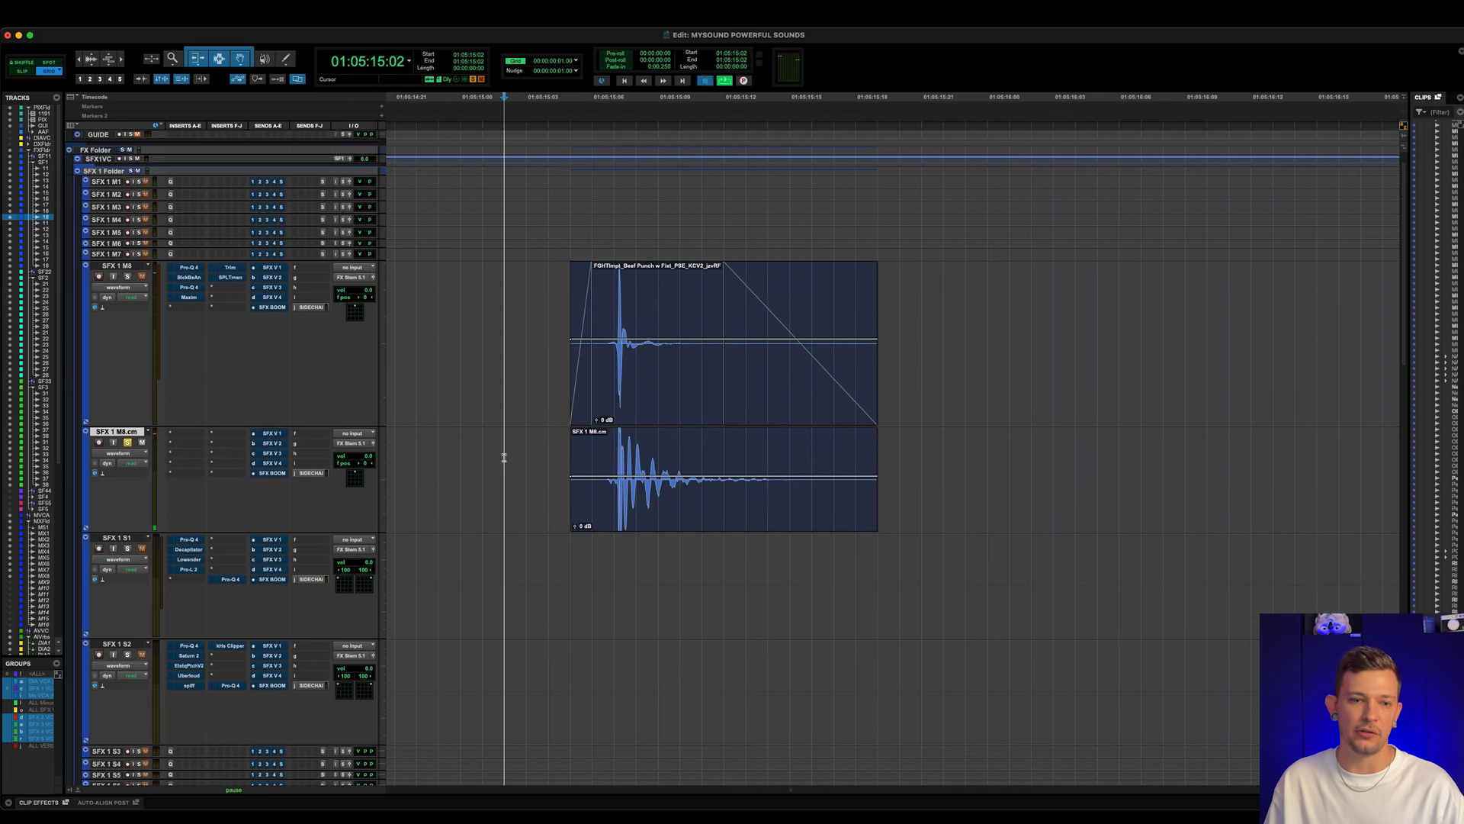
key("space")
key("space")
- Solo the SFX 1 S1 track in place of SFX 1 M8.cm, just ahead of its gunshot clip
key("r")
key("r")
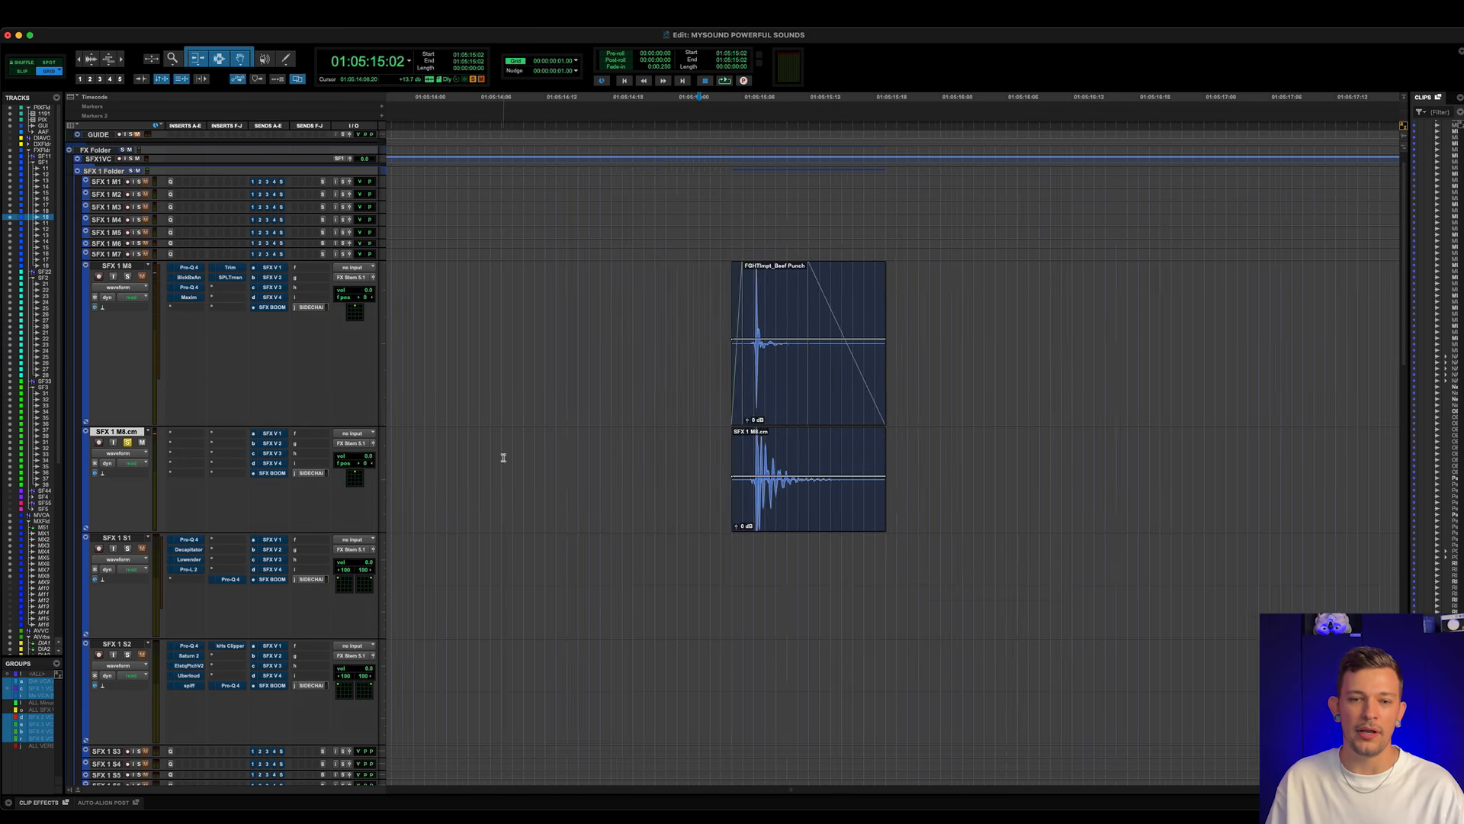
scroll(590, 467, "right", 6)
scroll(589, 467, "right", 3)
left_click(598, 549)
key("shift+s")
key("t")
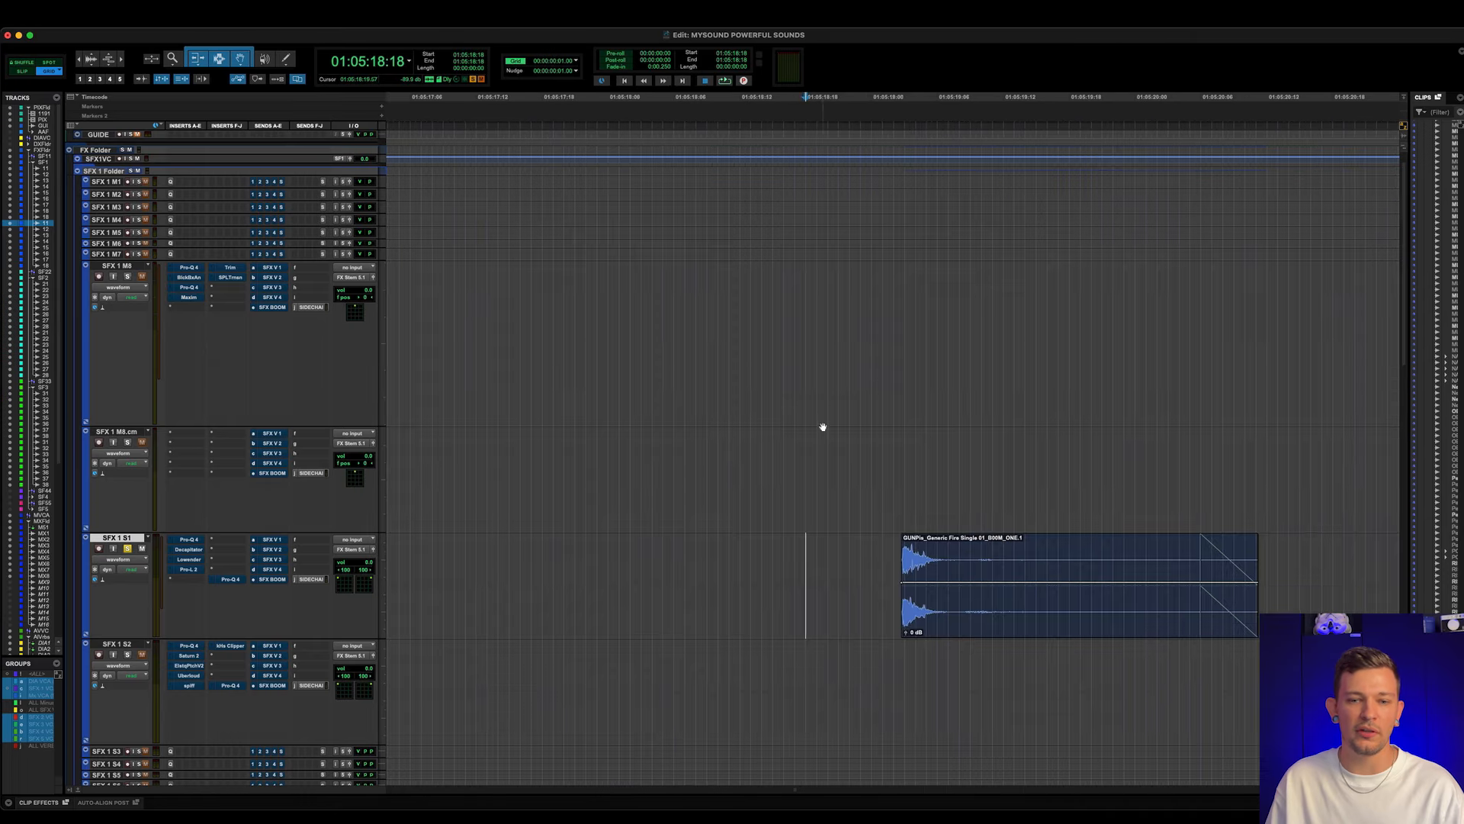
- Reduce the track height of SFX 1 M8 and SFX 1 M8.cm together
scroll(822, 427, "right", 4)
scroll(823, 427, "down", 10)
scroll(823, 426, "up", 10)
scroll(820, 424, "right", 2)
left_click(669, 211)
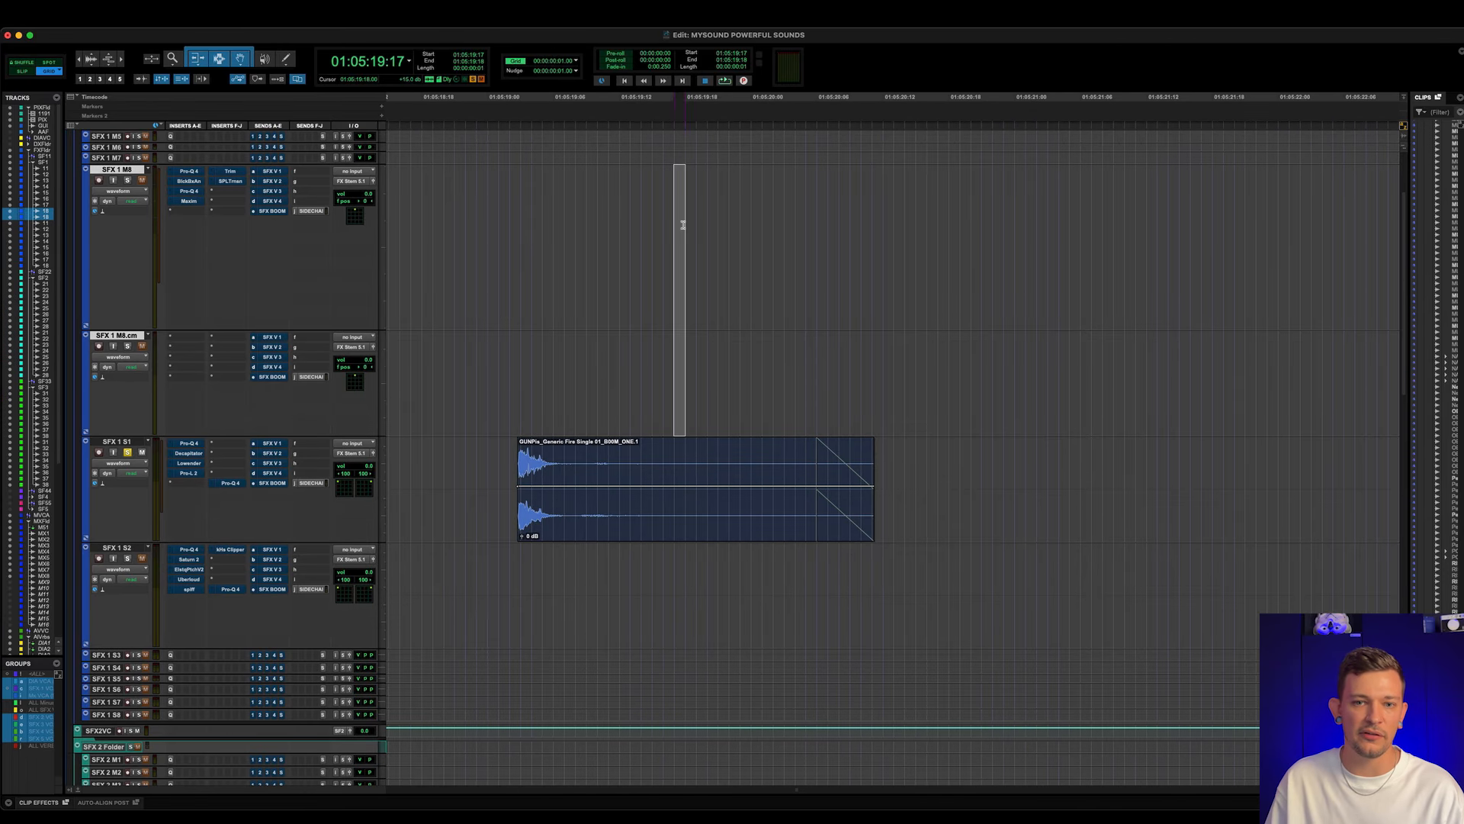
key("ctrl+Down")
left_click_drag(656, 288, 663, 211)
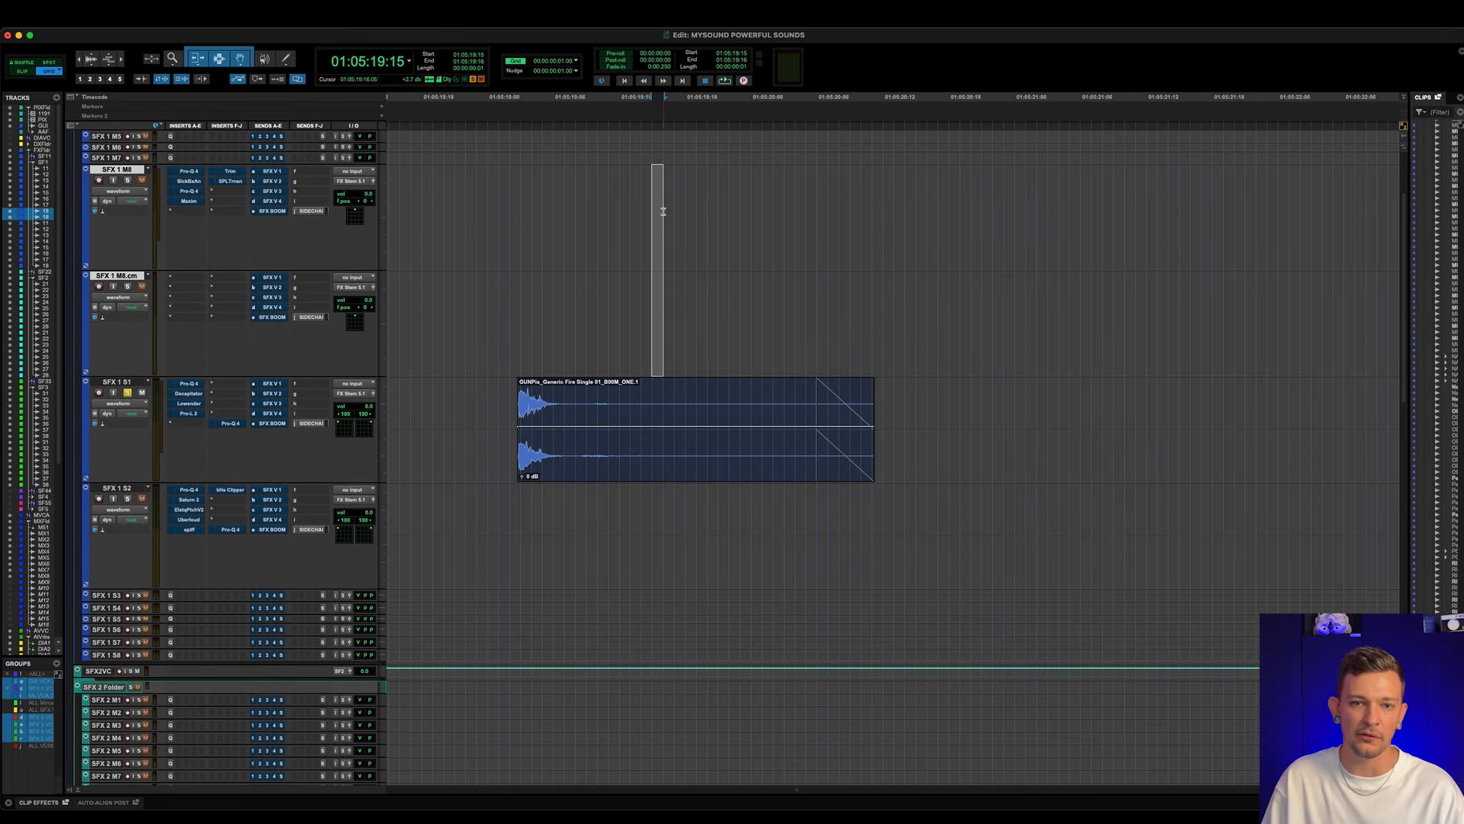
key("ctrl+Down")
- Play the gunshot clip on SFX 1 S1 with its inserts bypassed, and select the clip
left_click(488, 283)
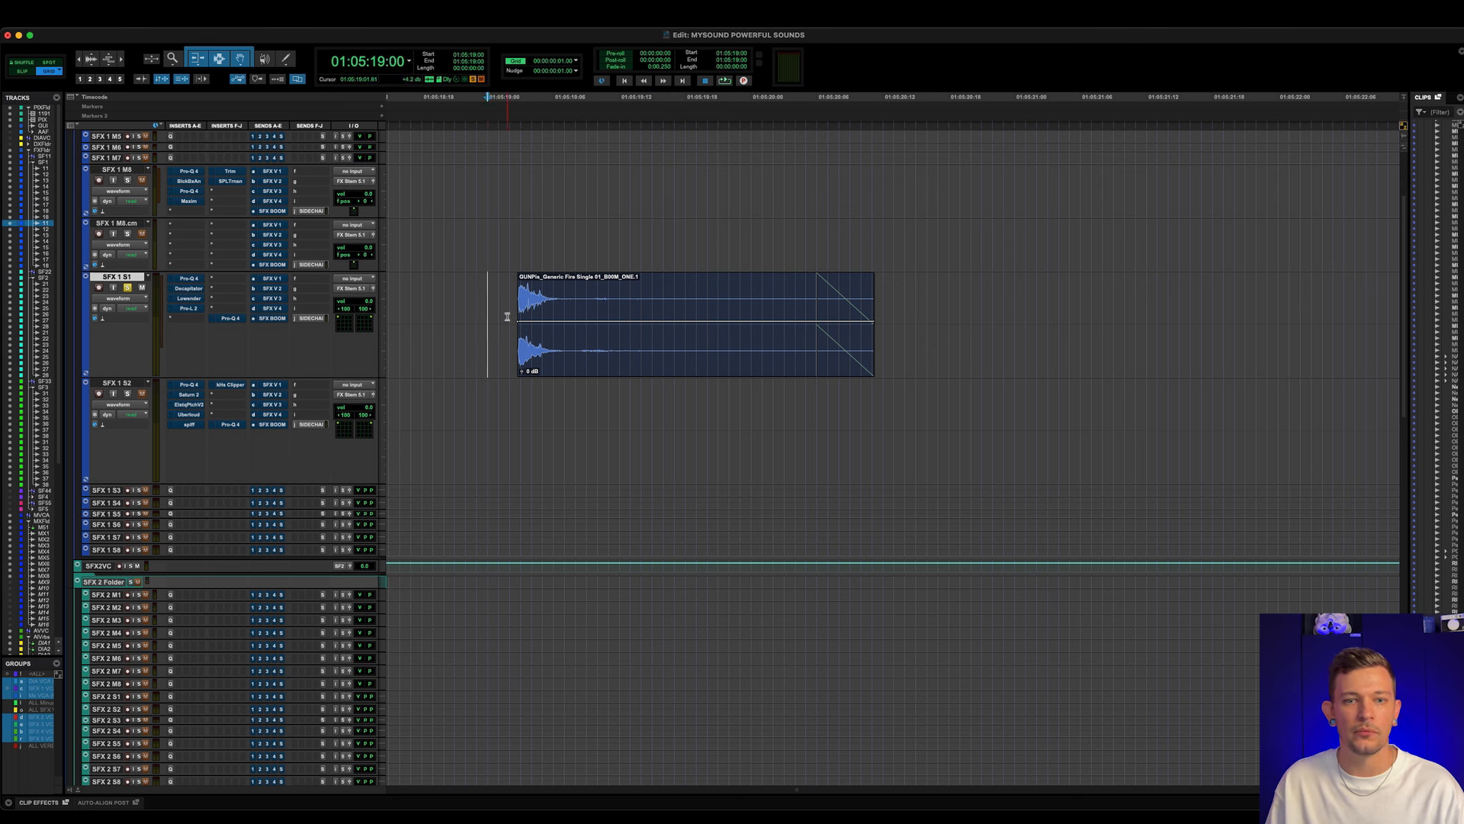
key("space")
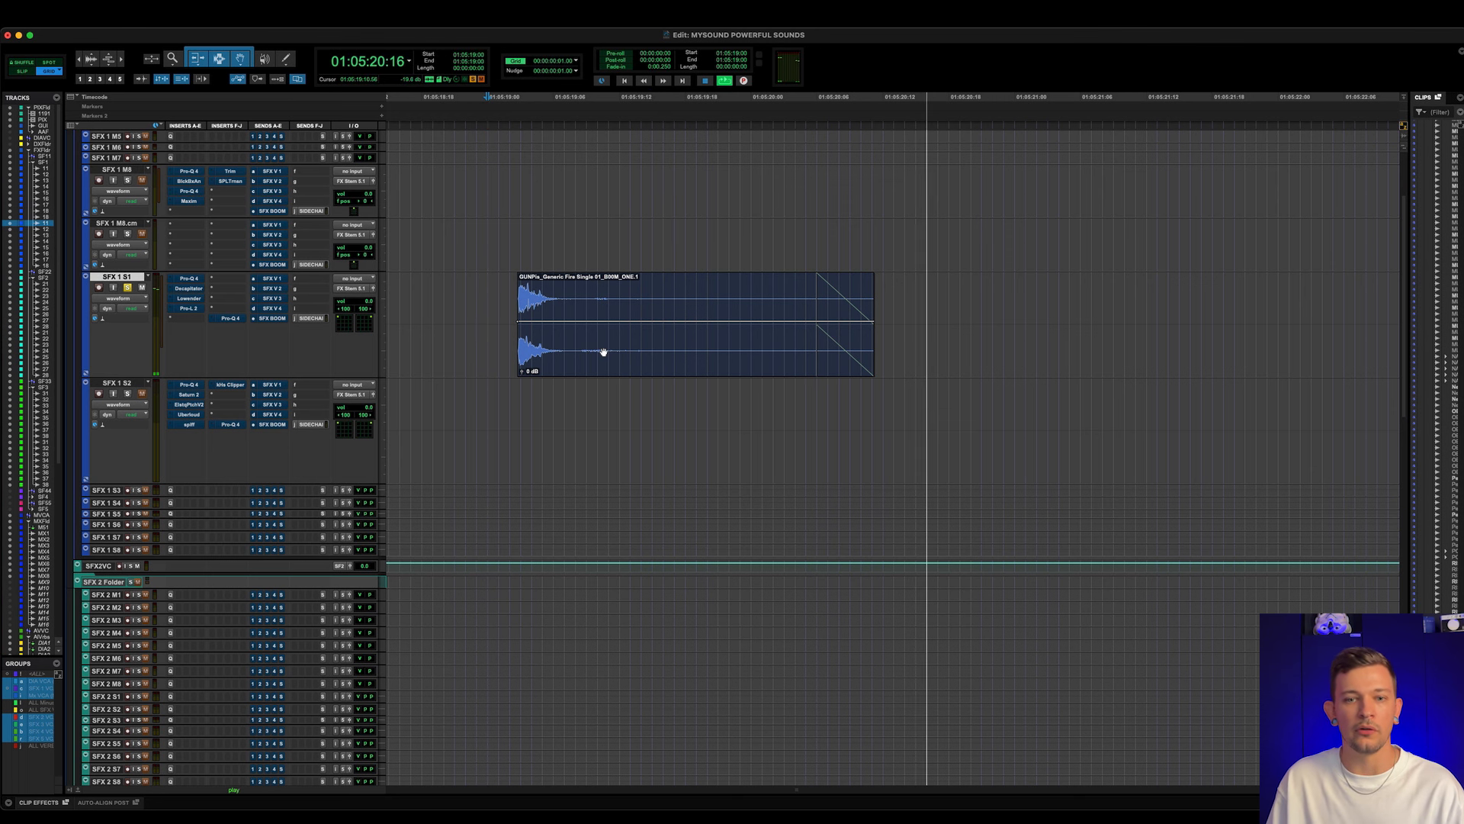
key("space")
left_click(601, 351)
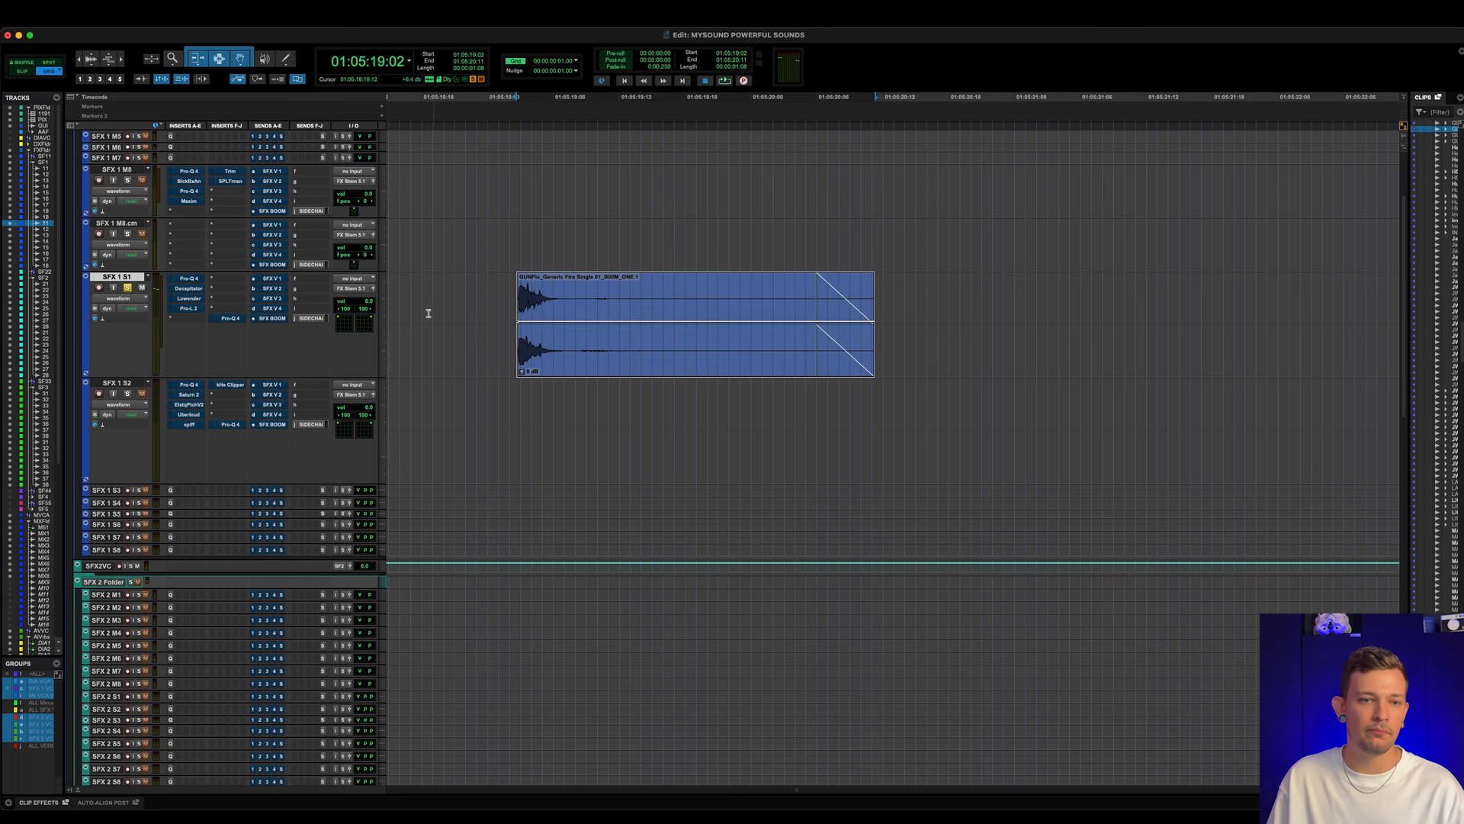
- Activate and open the first Pro-Q 4 on SFX 1 S1, examine its bands, and play the gunshot clip with it active and bypassed
left_click(189, 278)
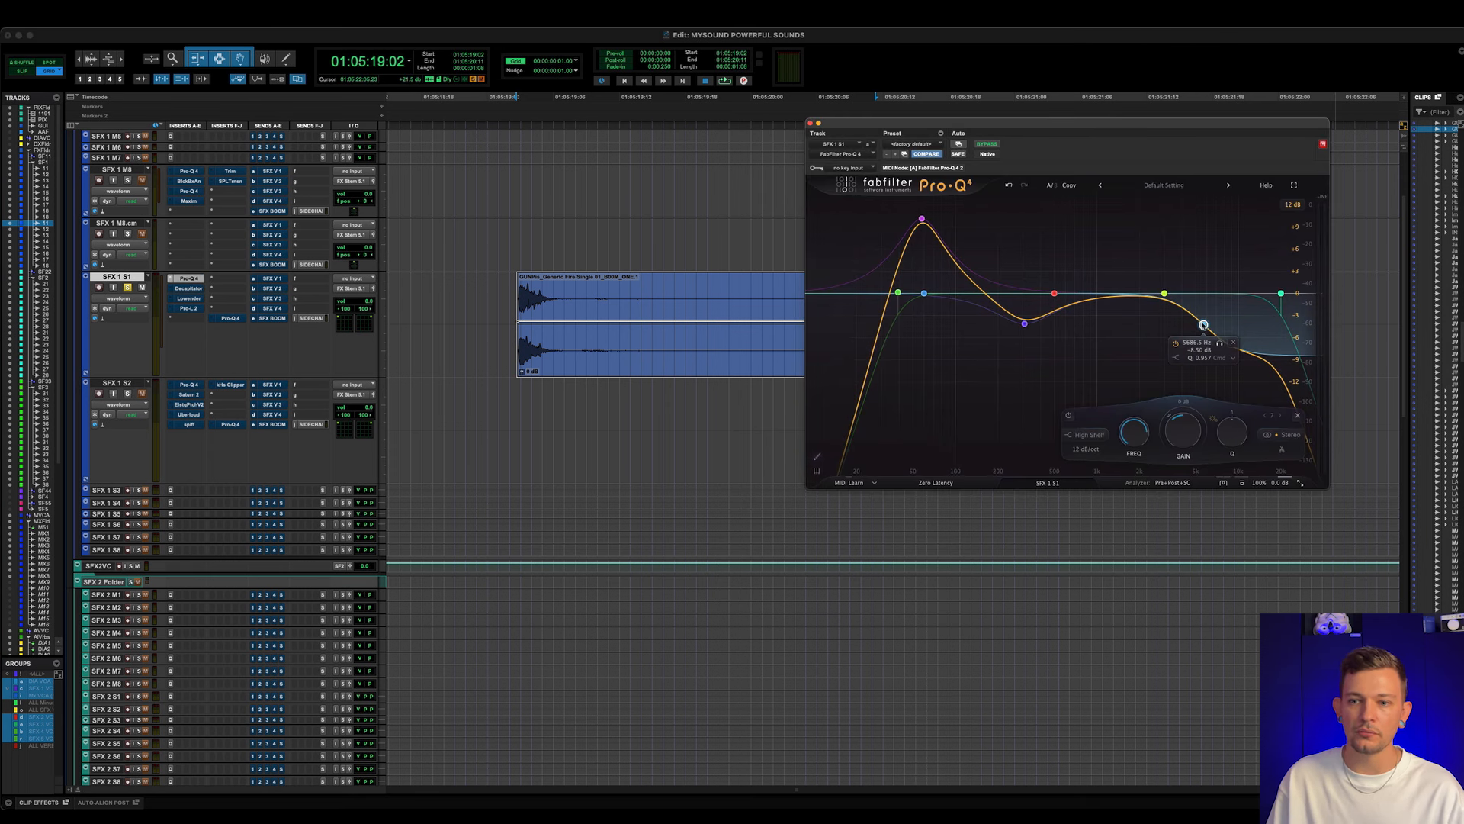
mouse_move(1027, 327)
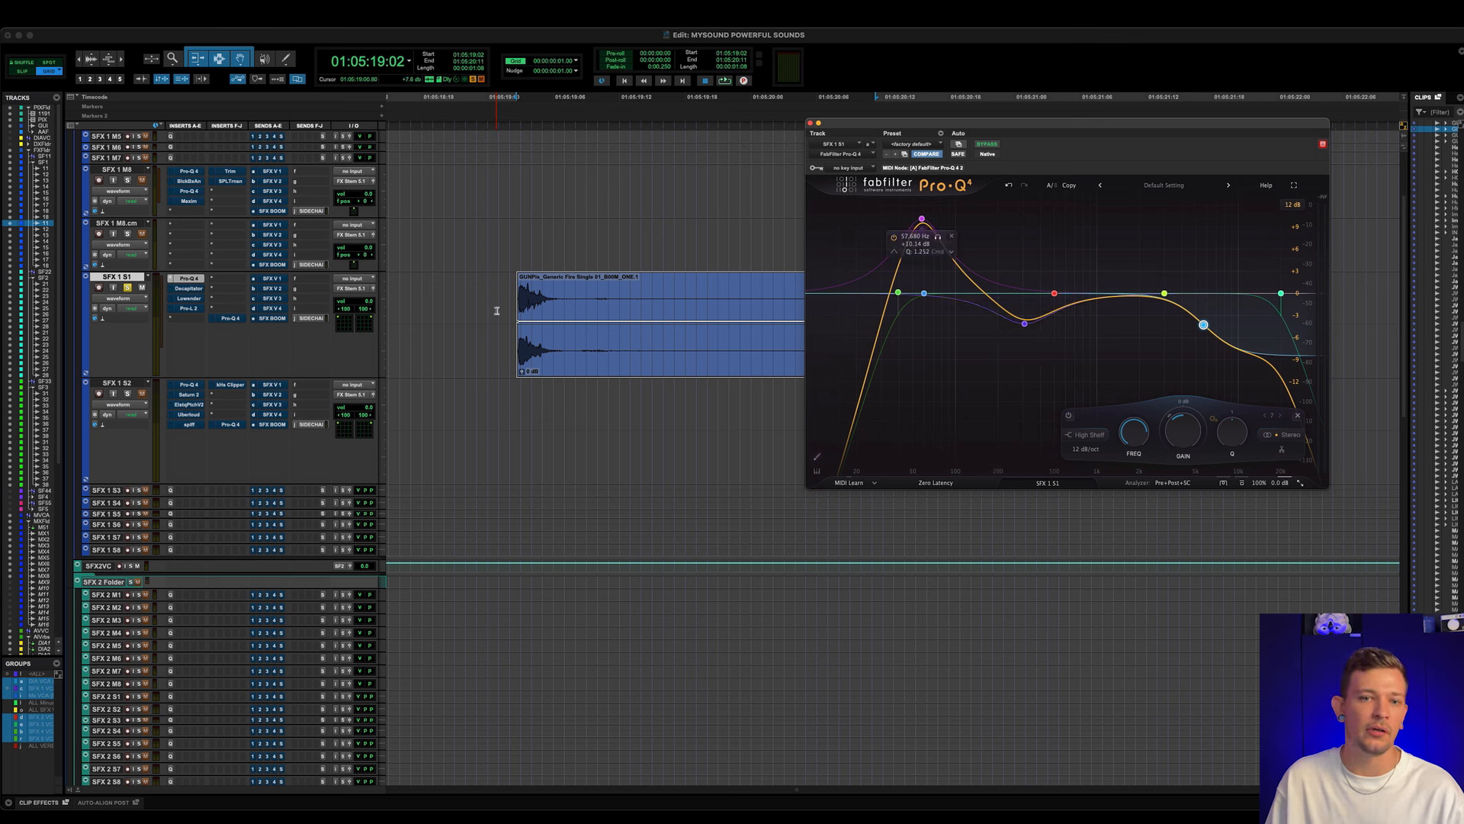
left_click(465, 301)
key("space")
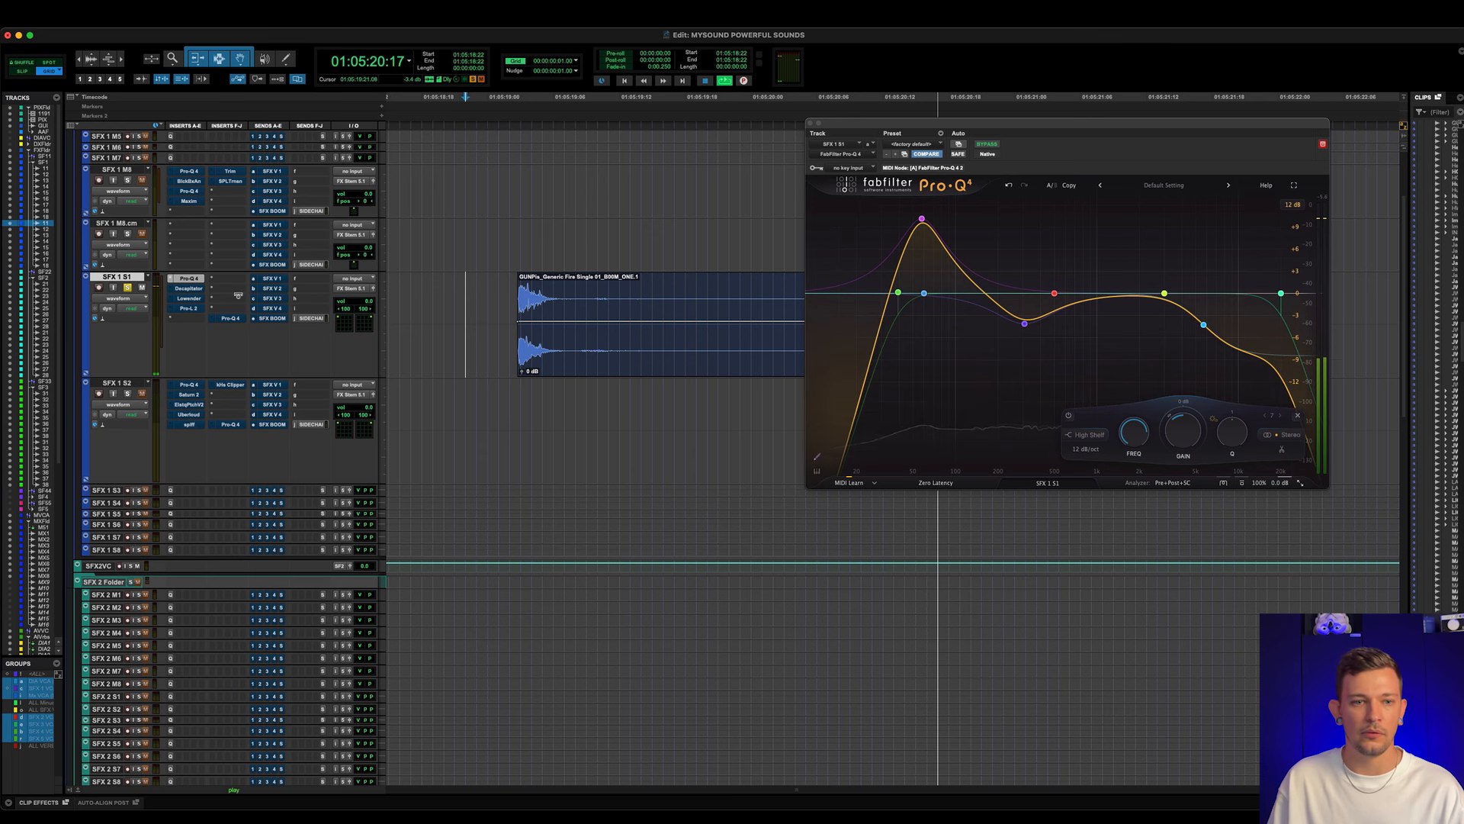
key("space")
left_click(189, 278, "super")
key("space")
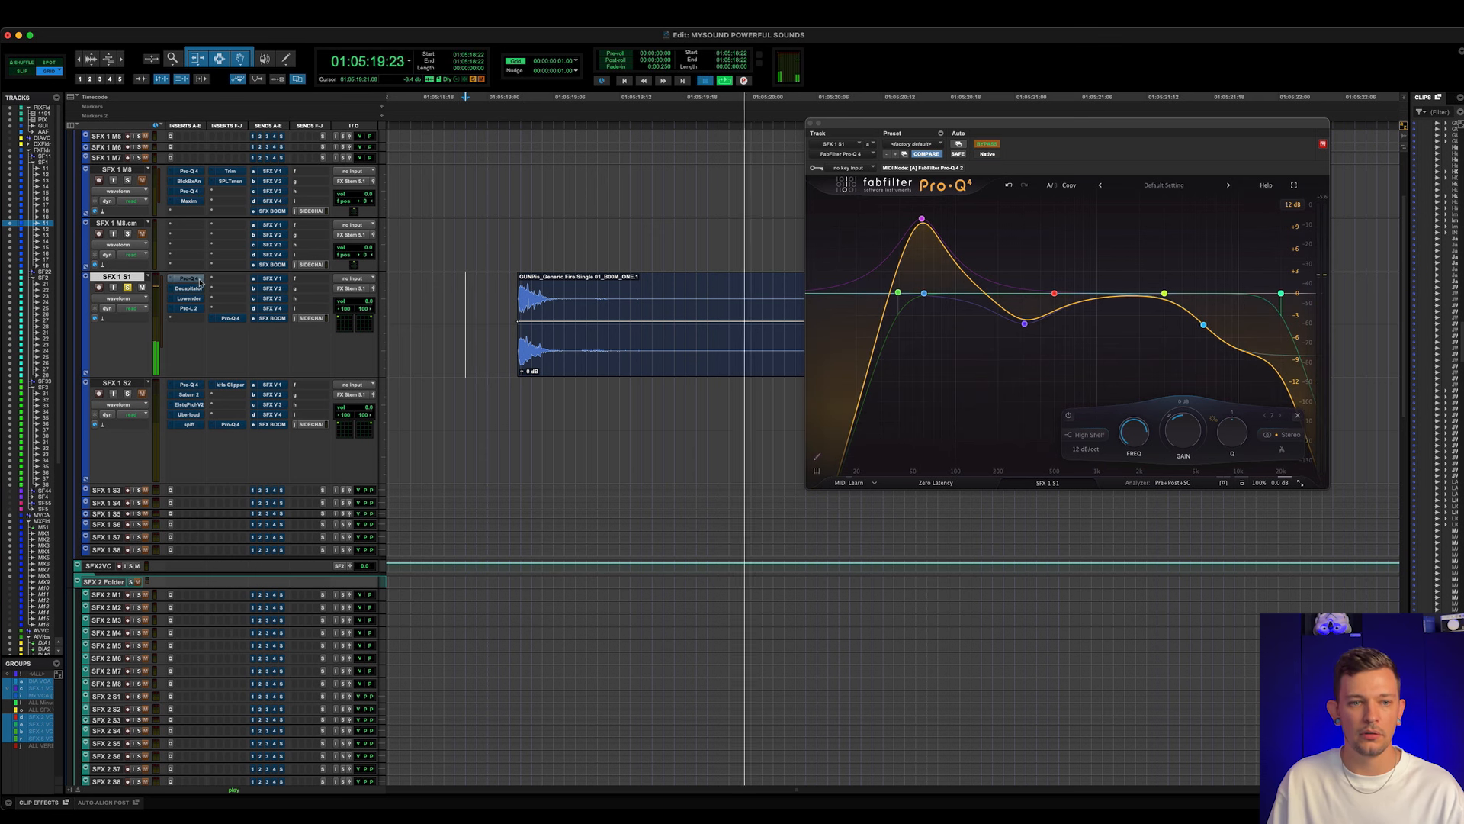
key("space")
left_click(196, 281, "super")
key("space")
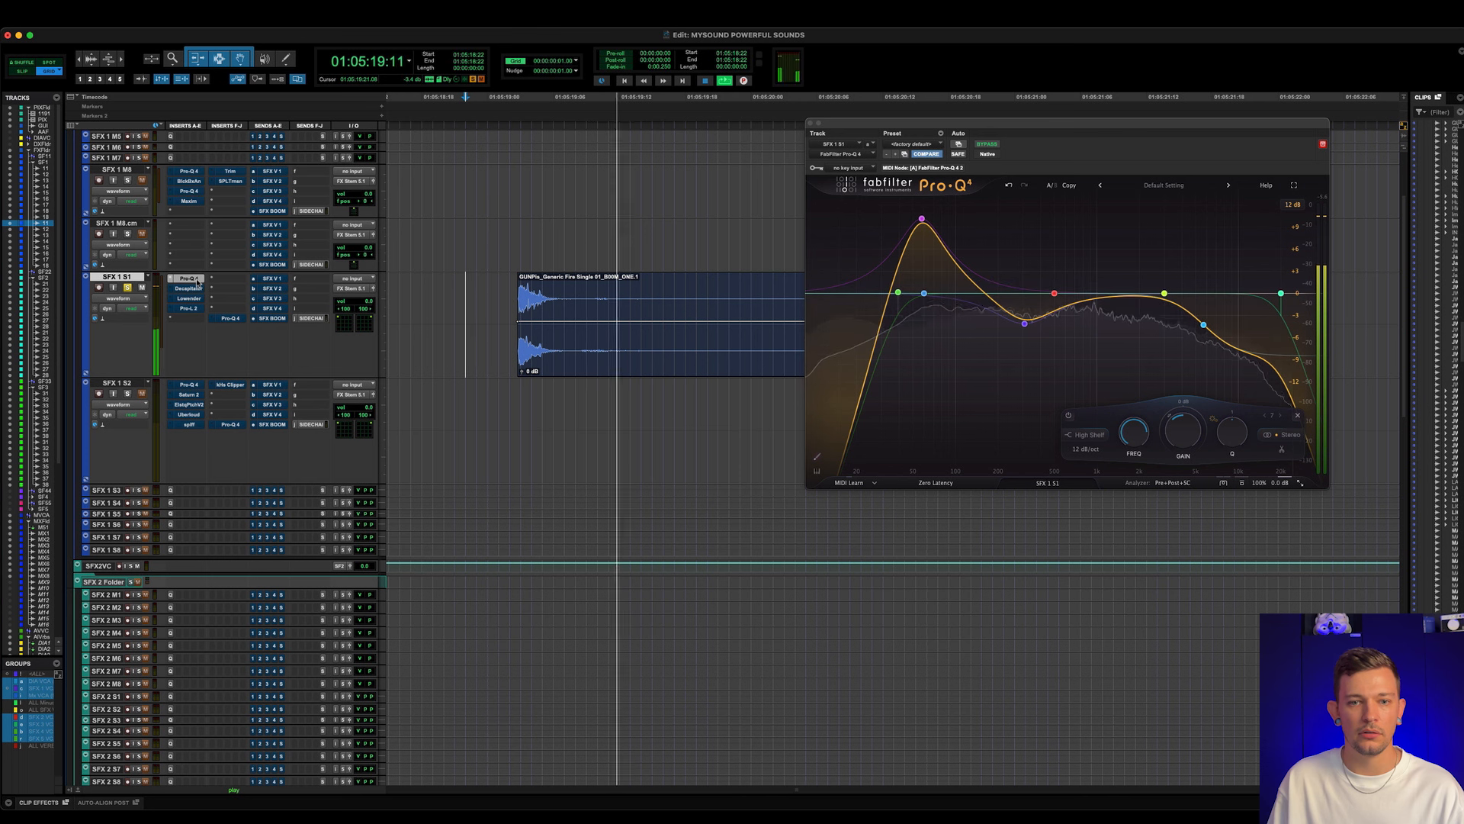
key("space")
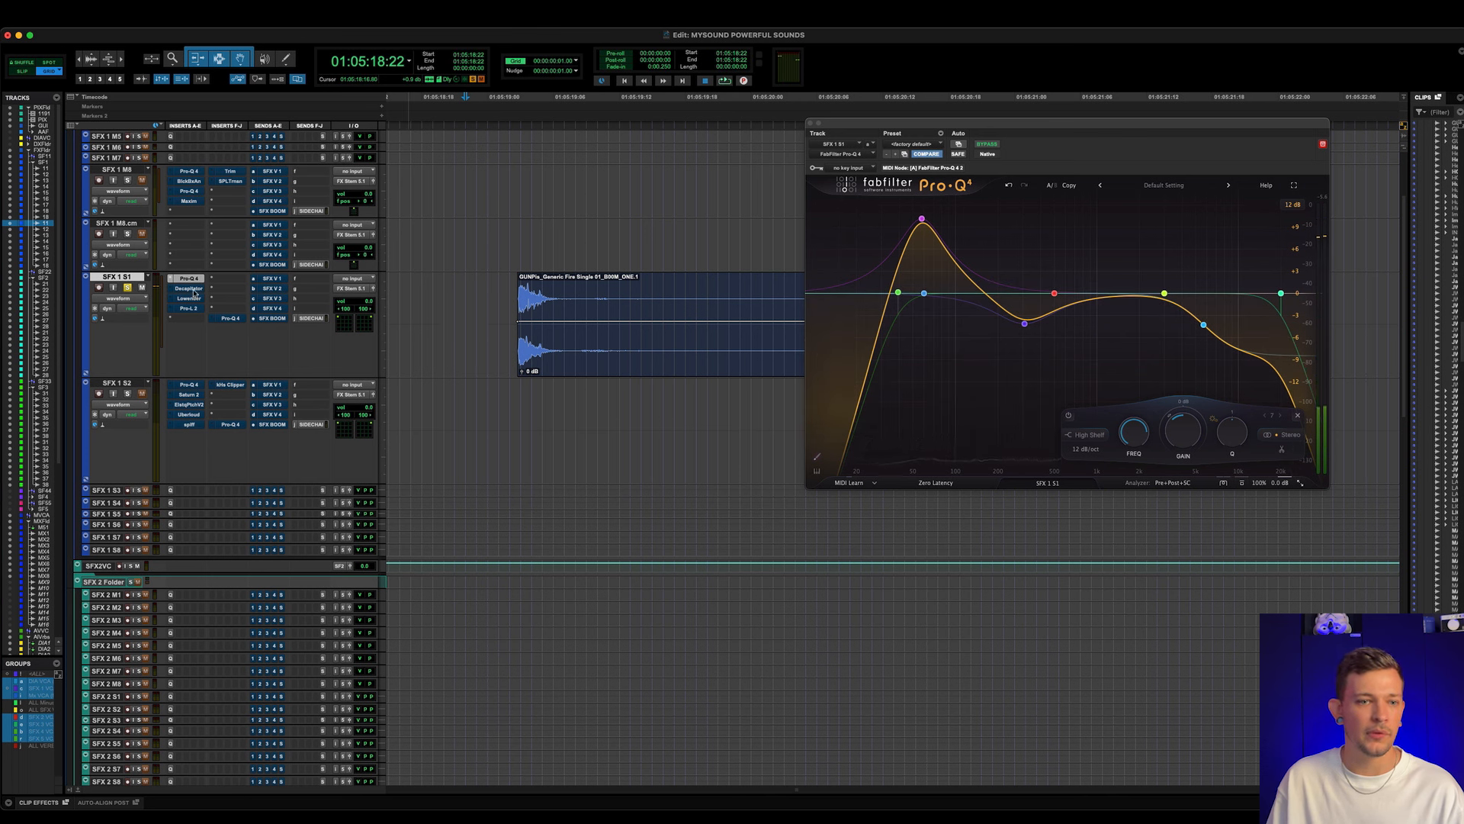
- Open the Decapitator saturation insert on SFX 1 S1 and play the gunshot clip with it active and bypassed
left_click(192, 289)
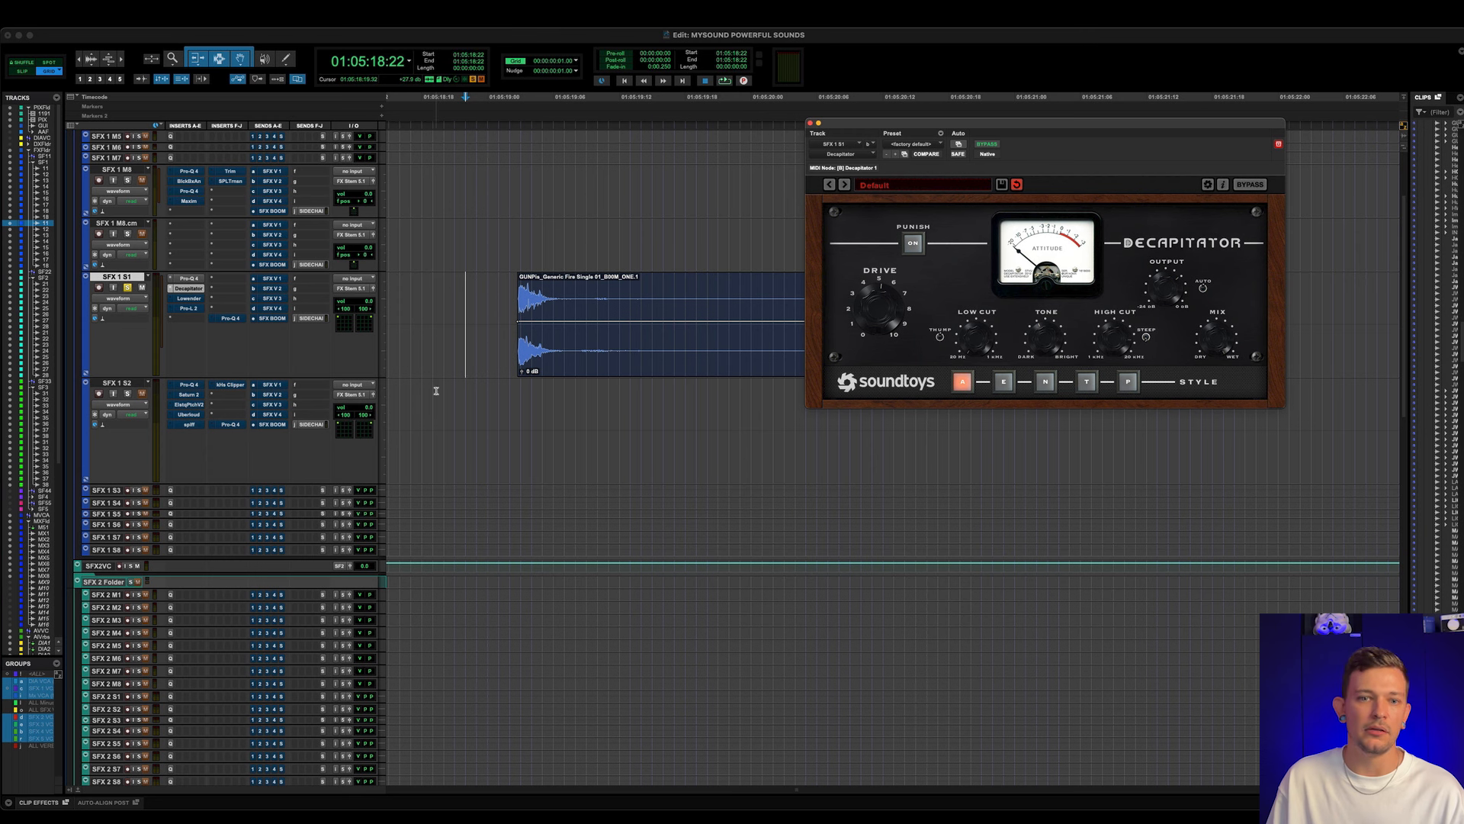
scroll(527, 308, "right", 5)
key("space")
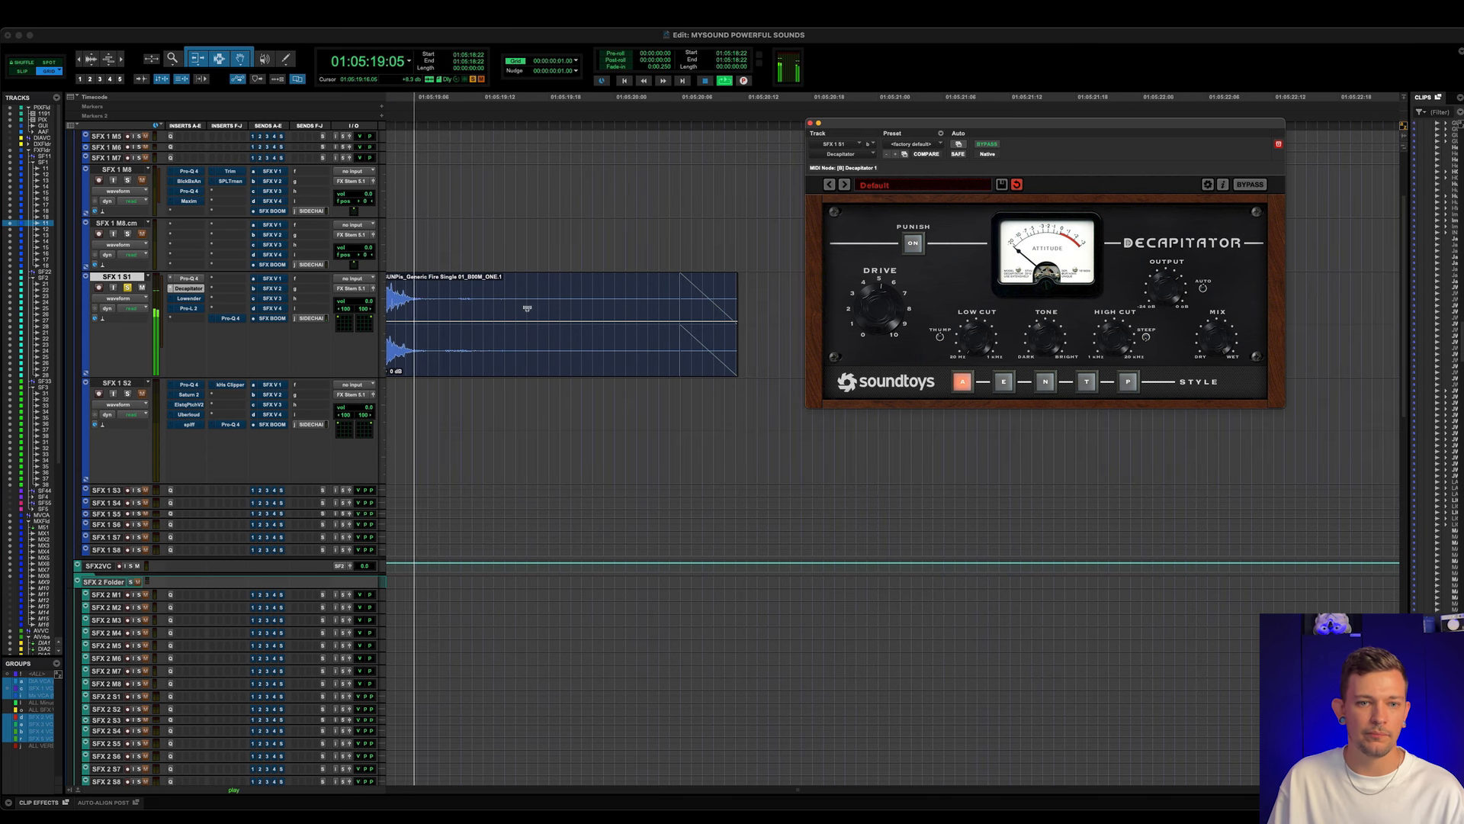
left_click(189, 289, "super")
key("space")
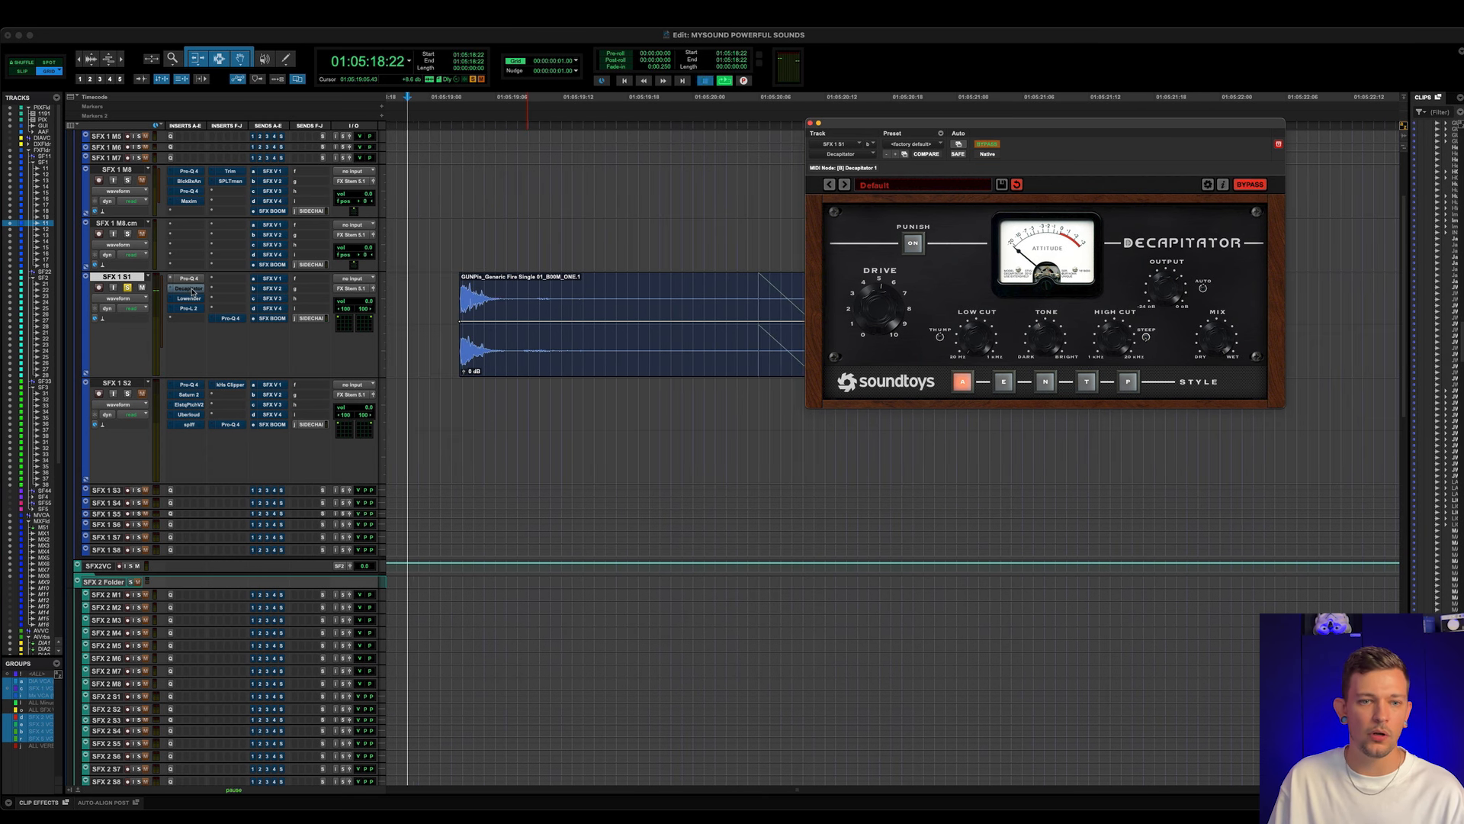
key("space")
key("space")
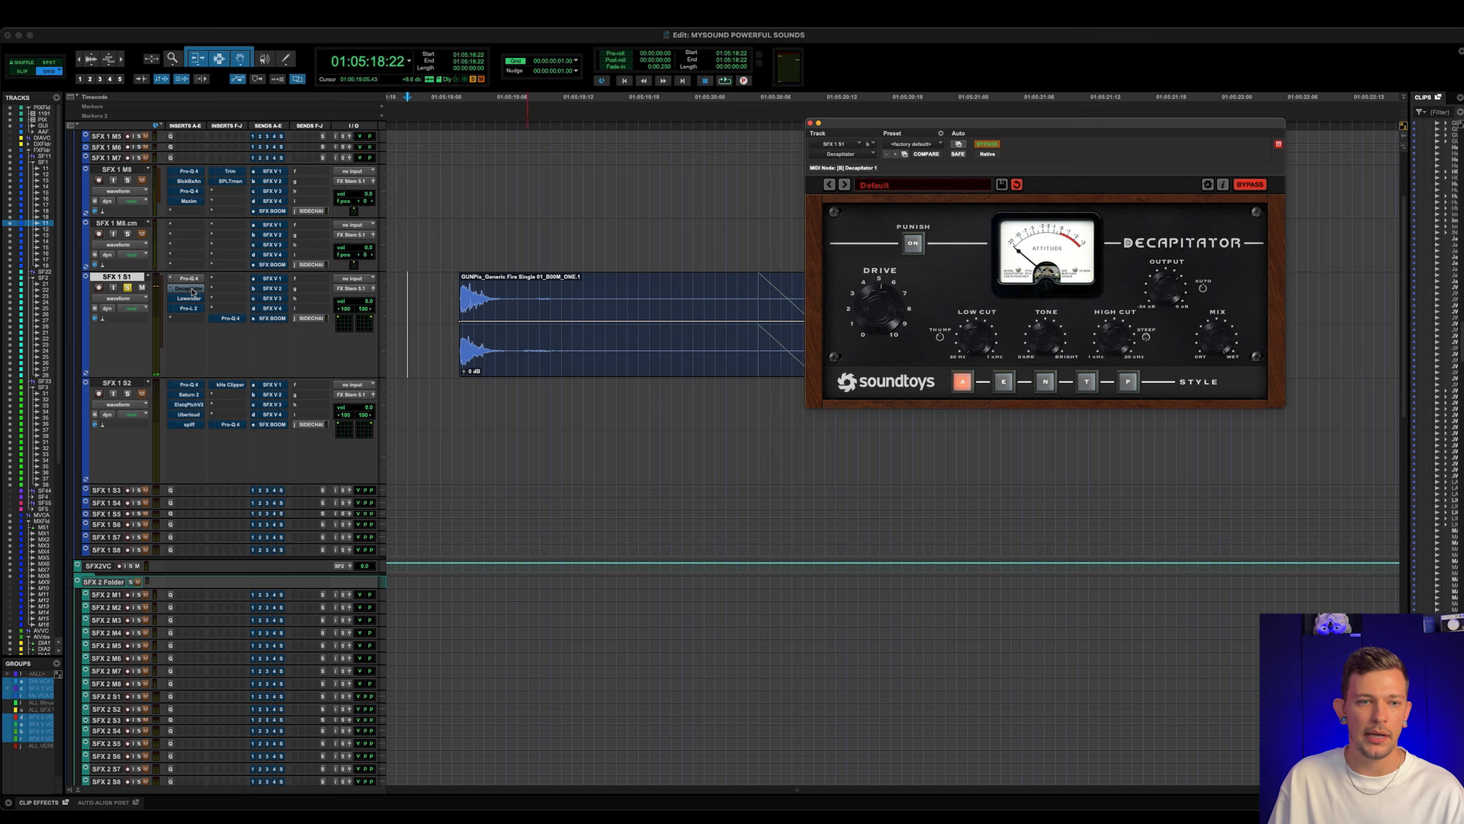
left_click(189, 289, "super")
- Play the gunshot clip on SFX 1 S1 repeatedly with Decapitator active, listening to its effect around the Drive control
key("space")
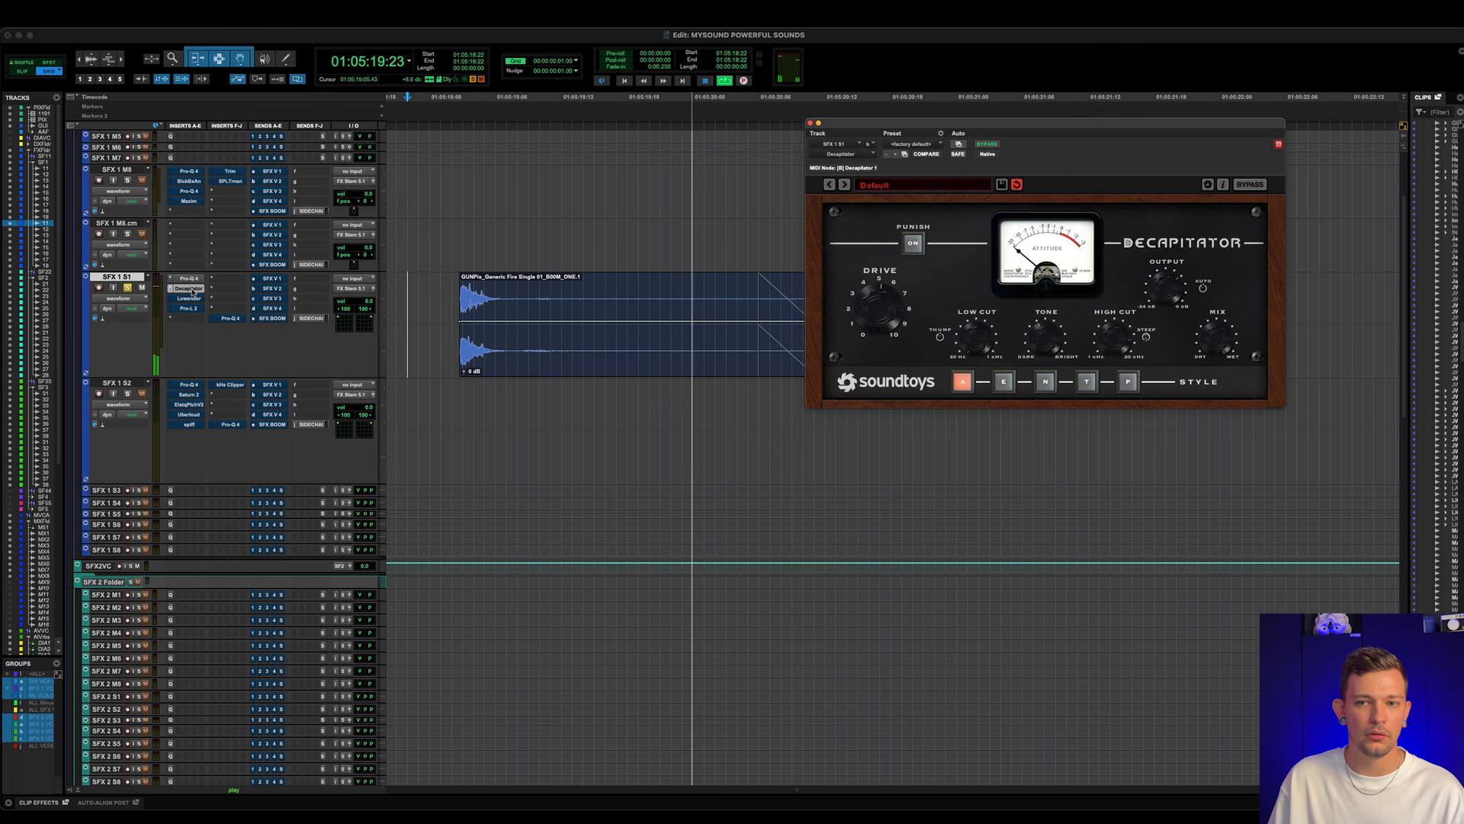
key("space")
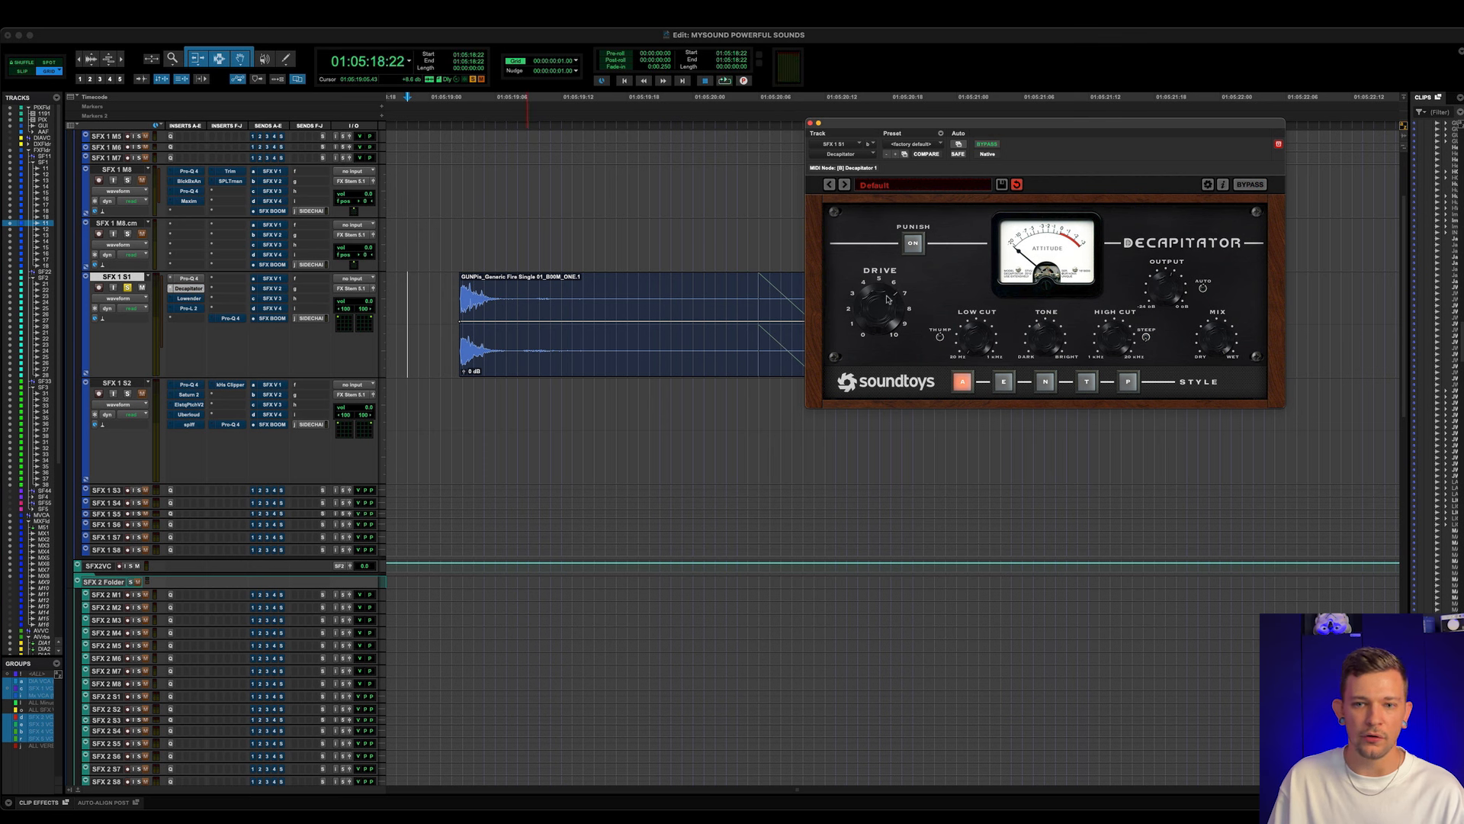
key("space")
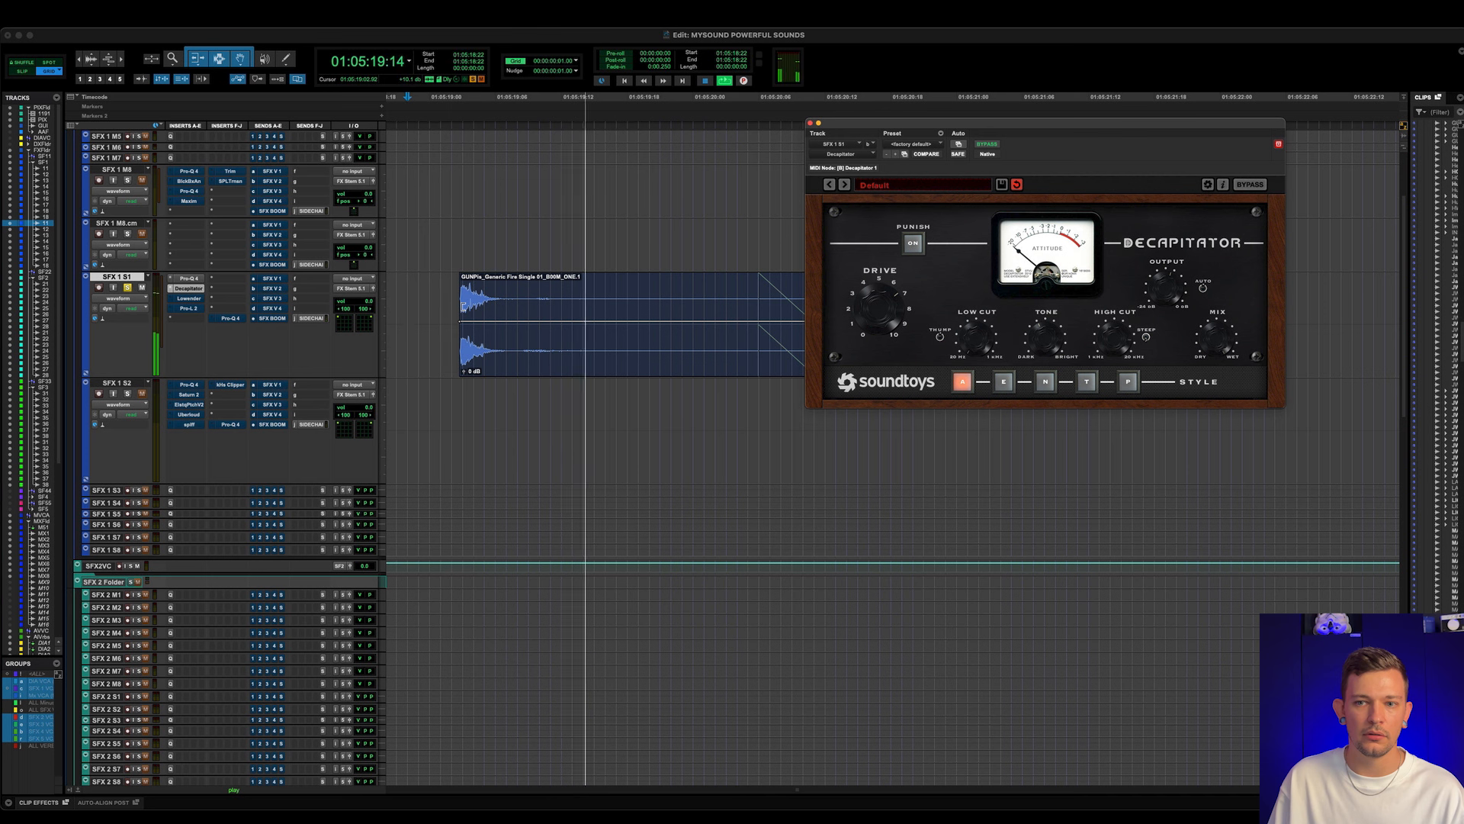
key("space")
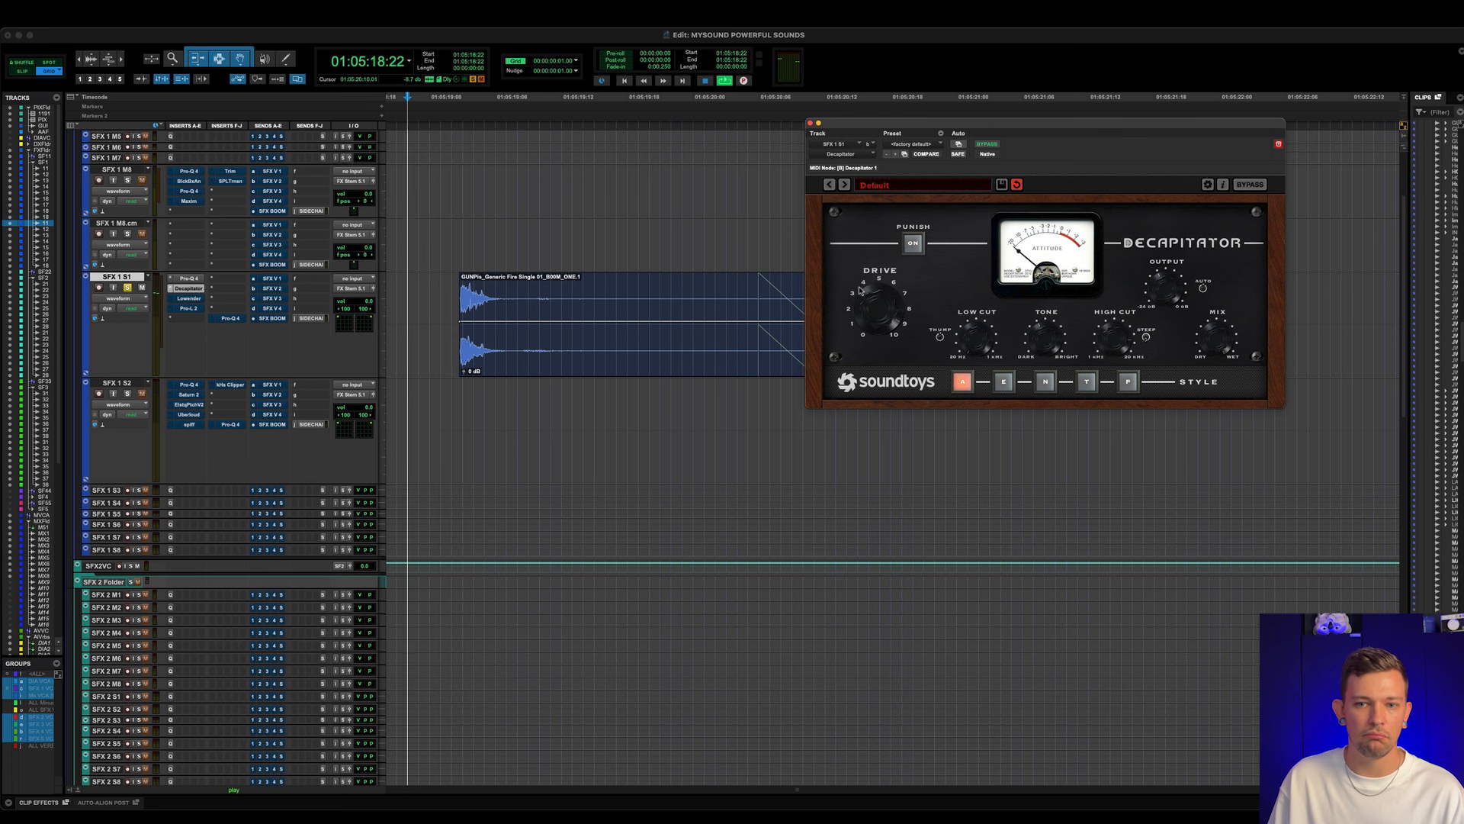
key("space")
key("space")
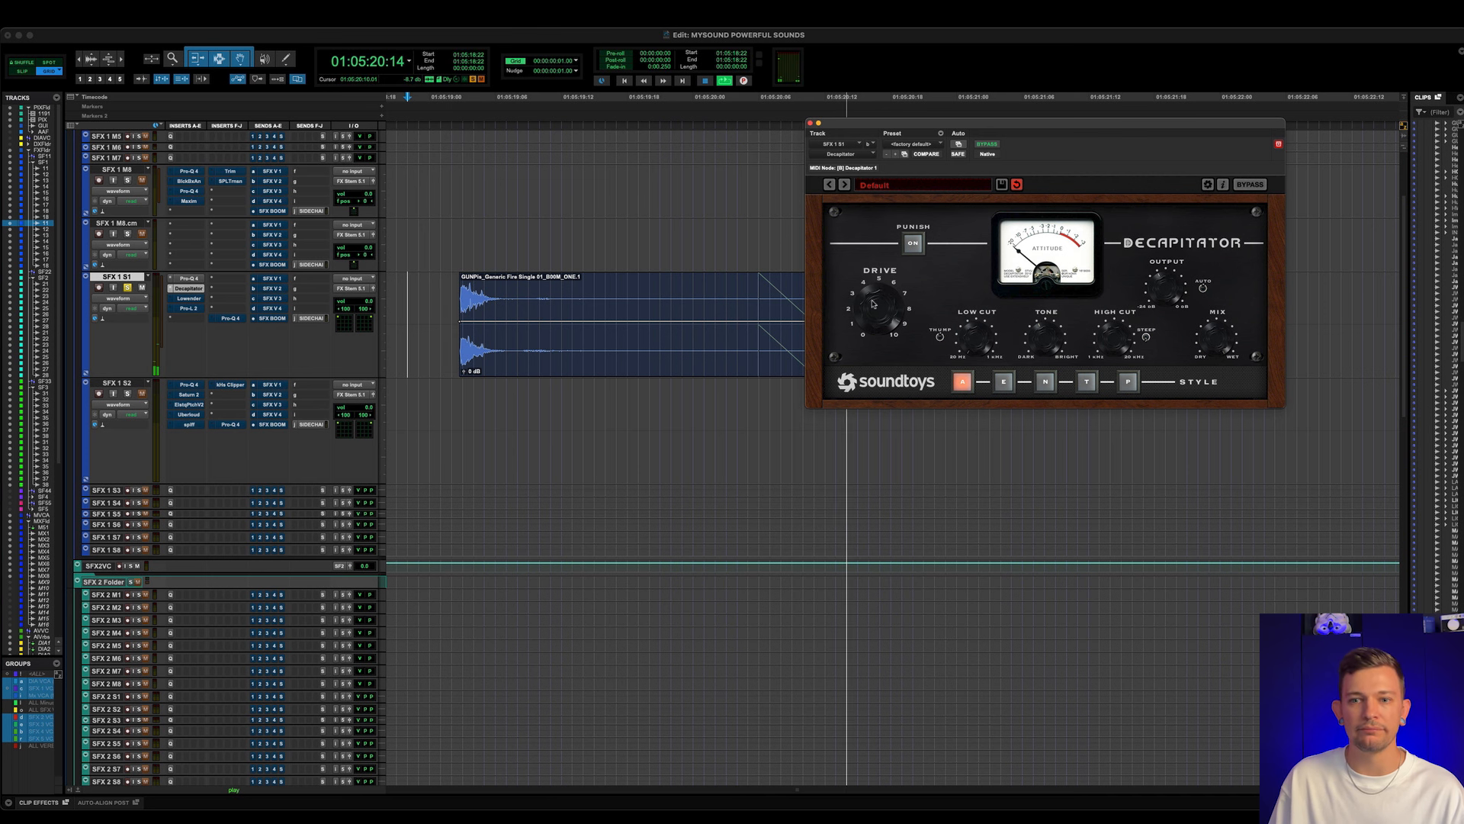
key("space")
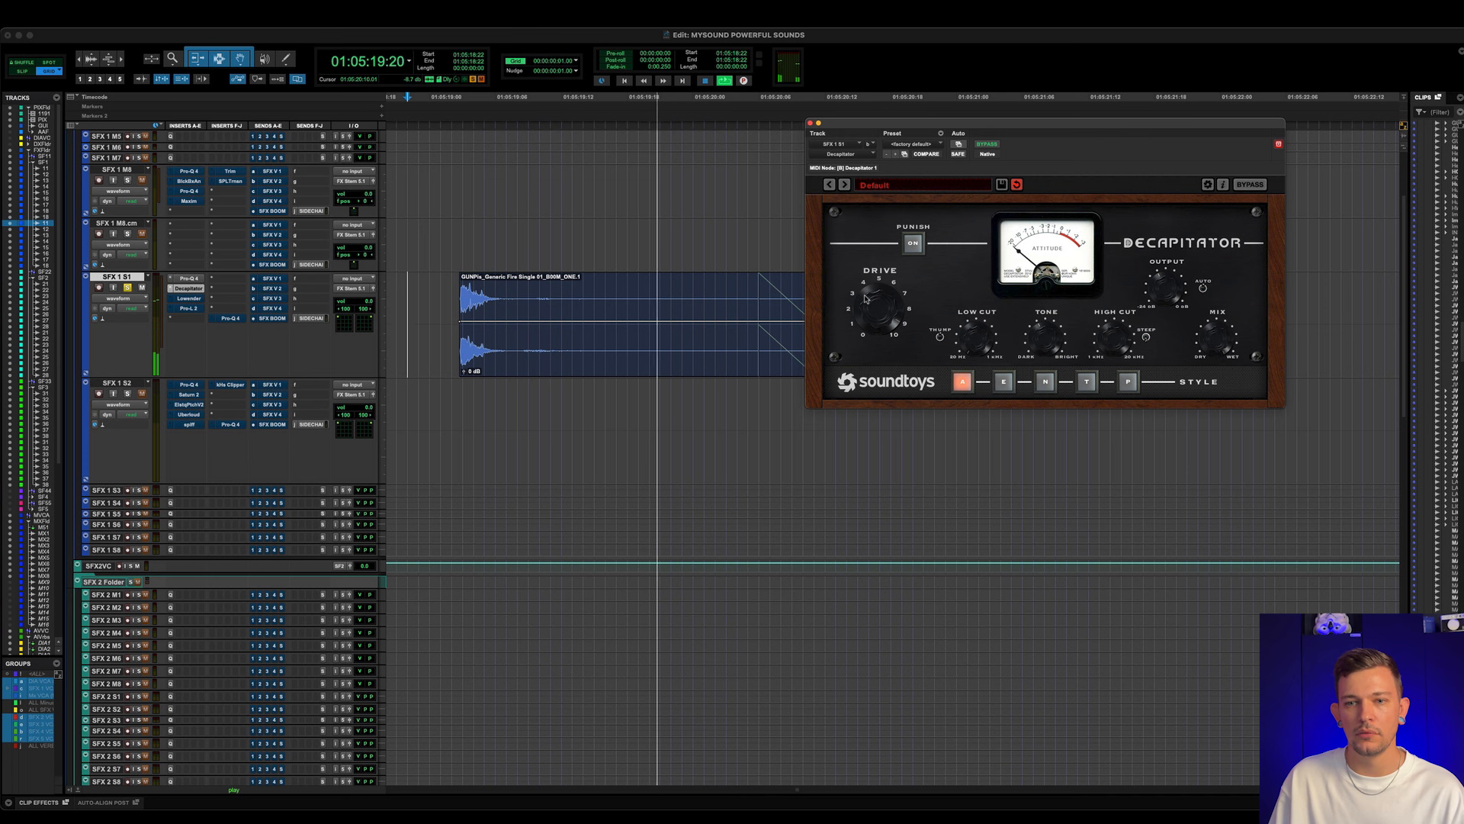
key("space")
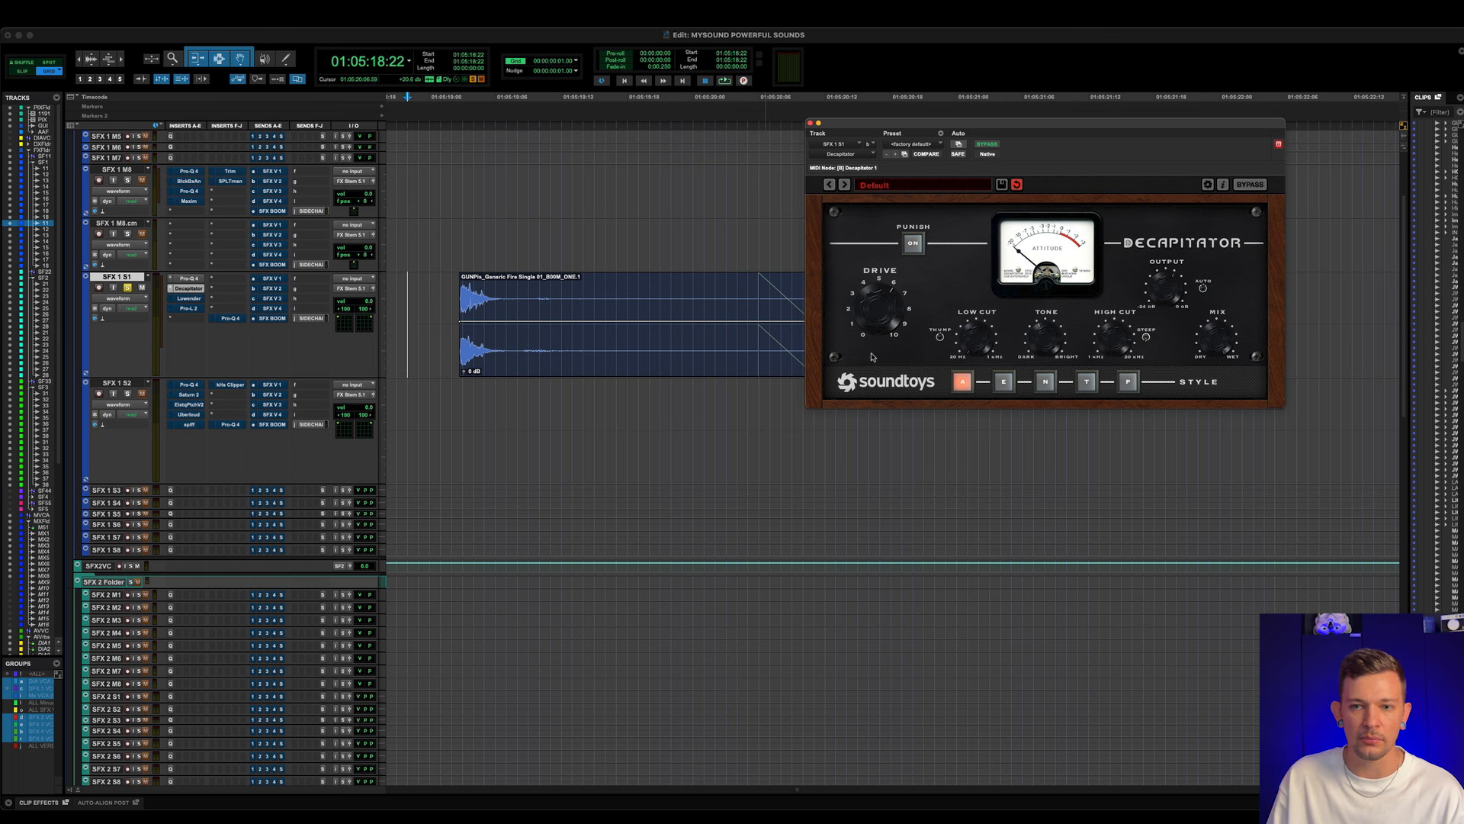
key("space")
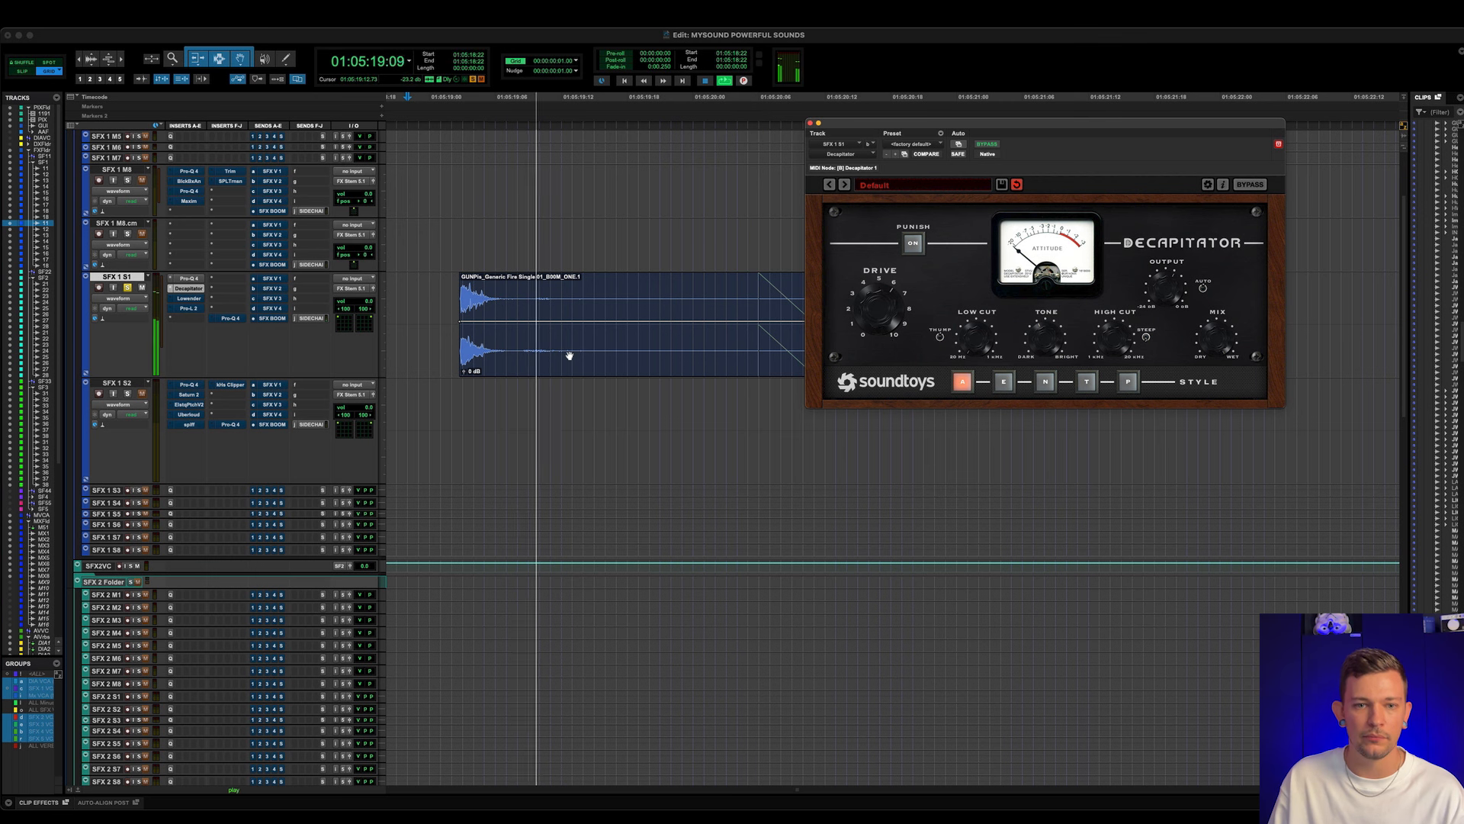
key("space")
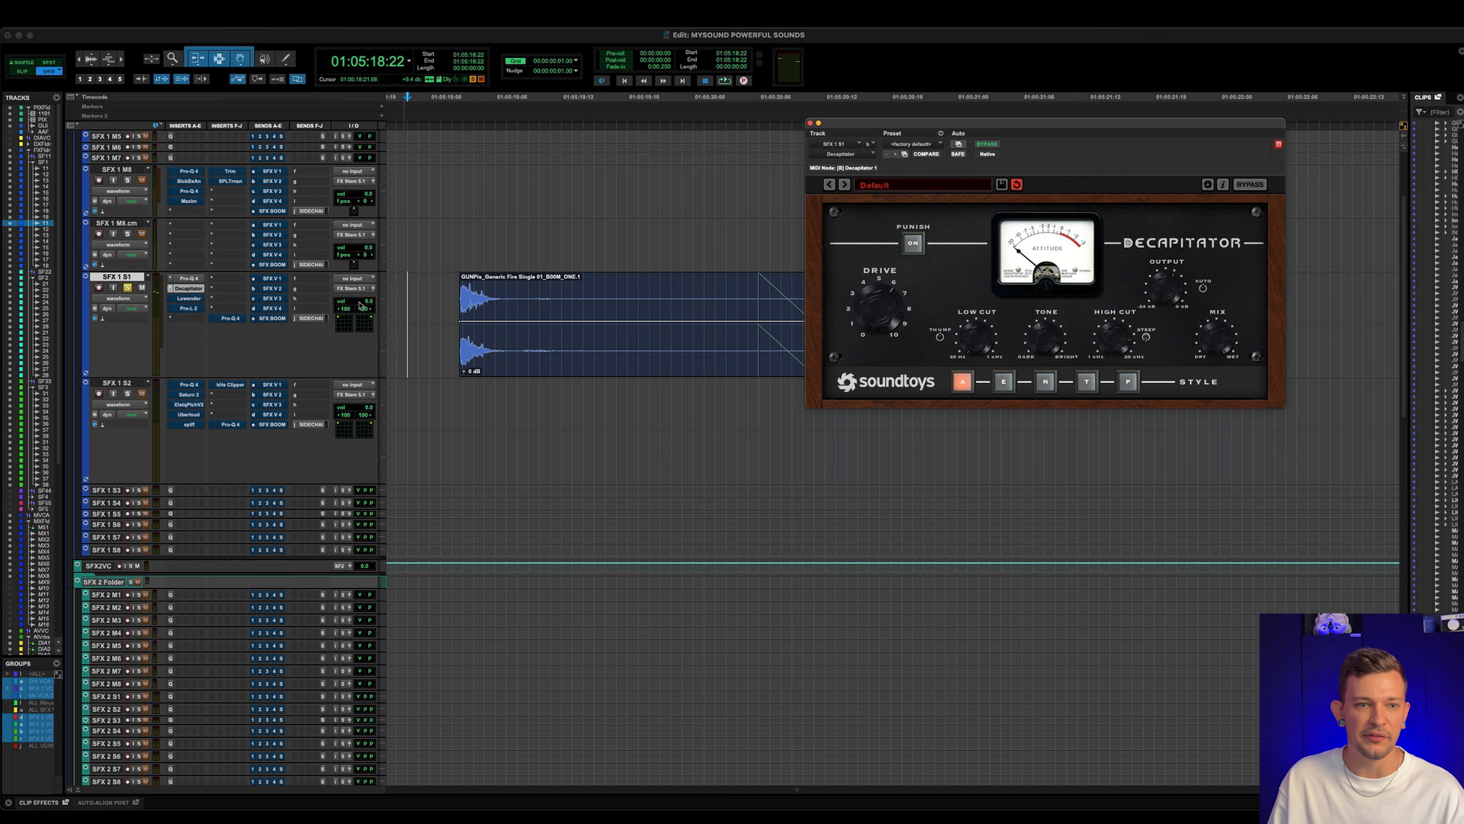
- Activate and open Lowender on SFX 1 S1, and play the gunshot clip with it active, bypassed and active again
left_click(190, 298)
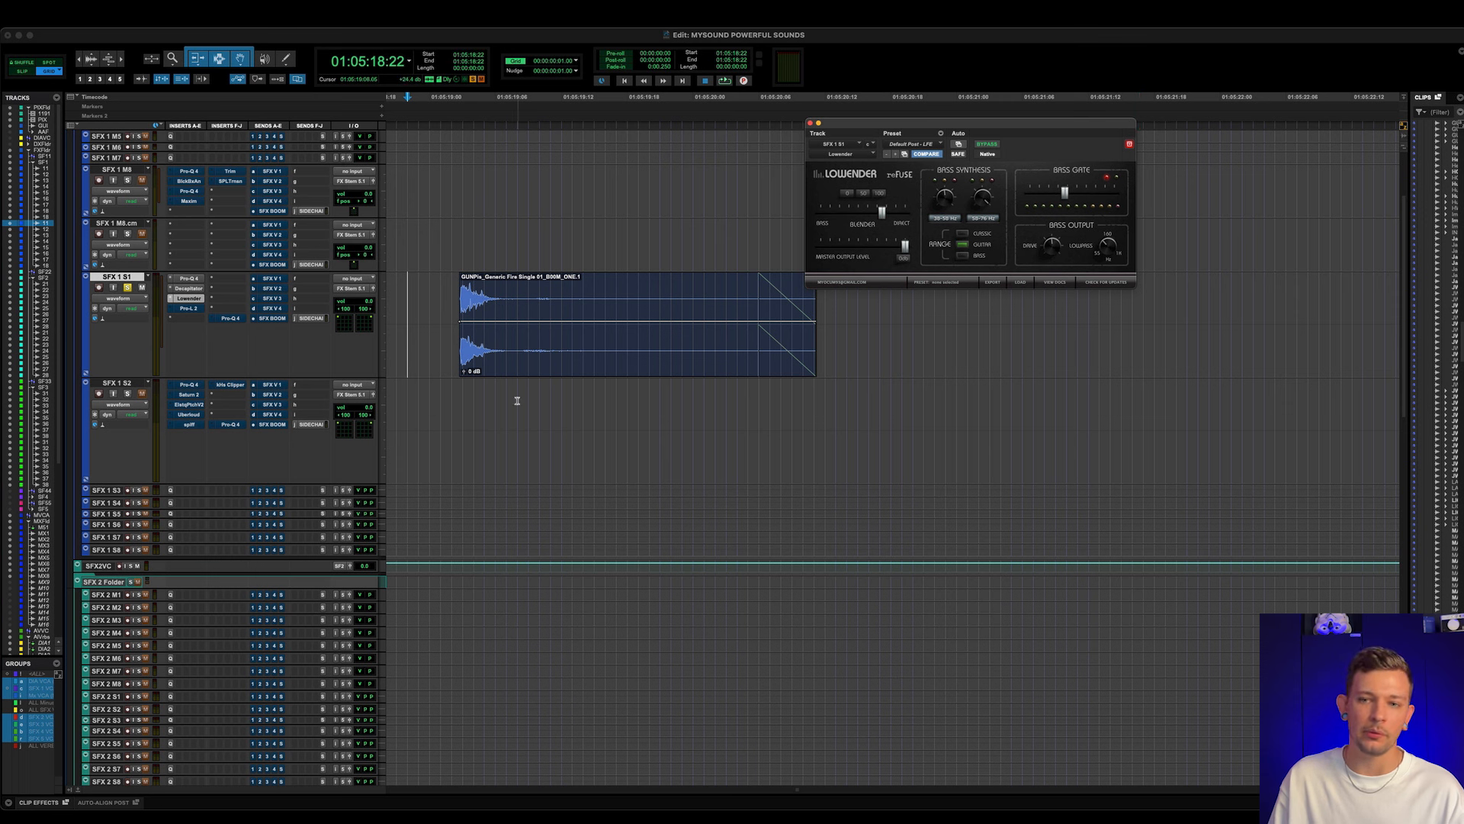
key("space")
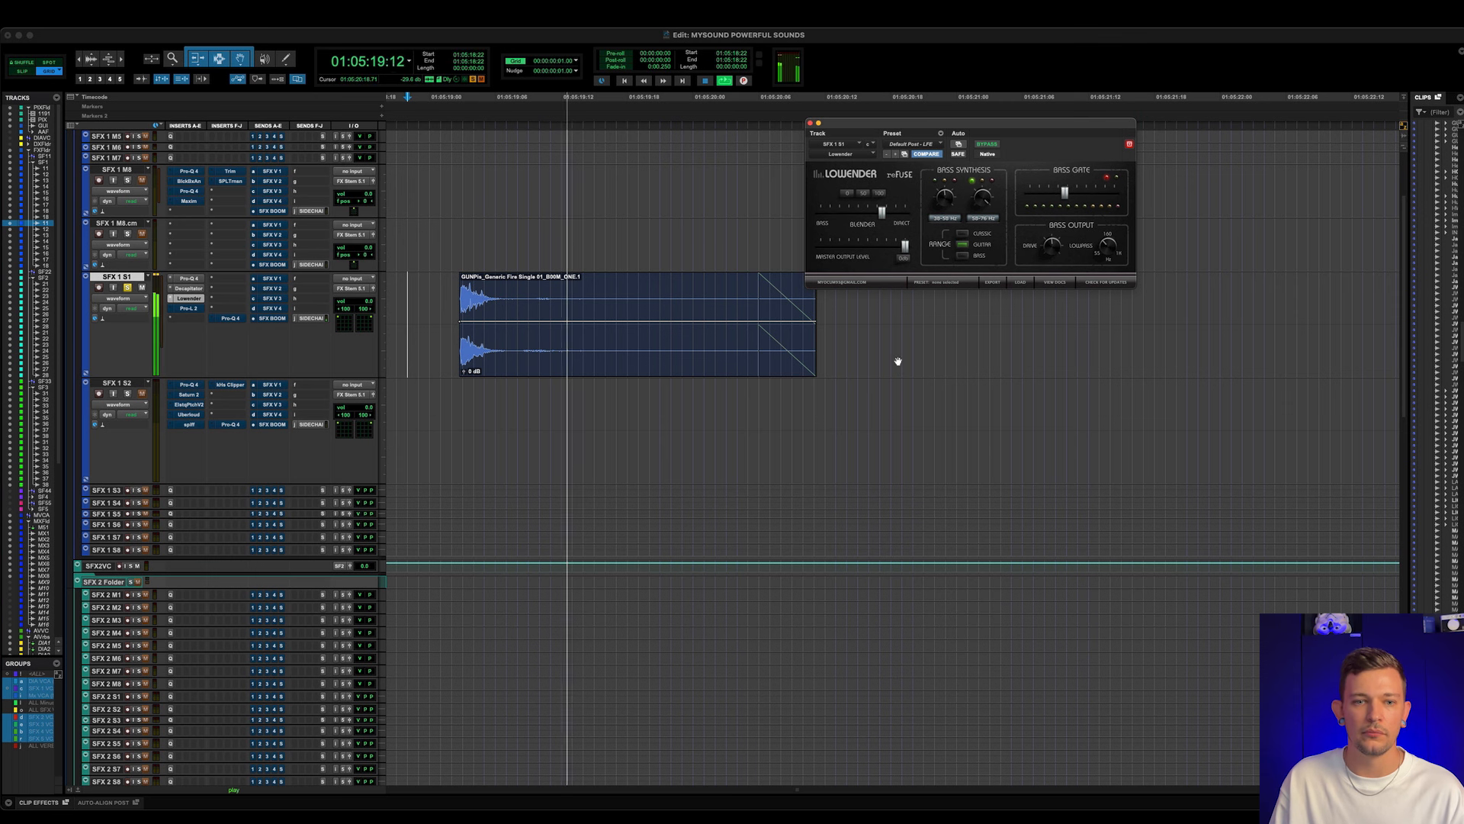
key("space")
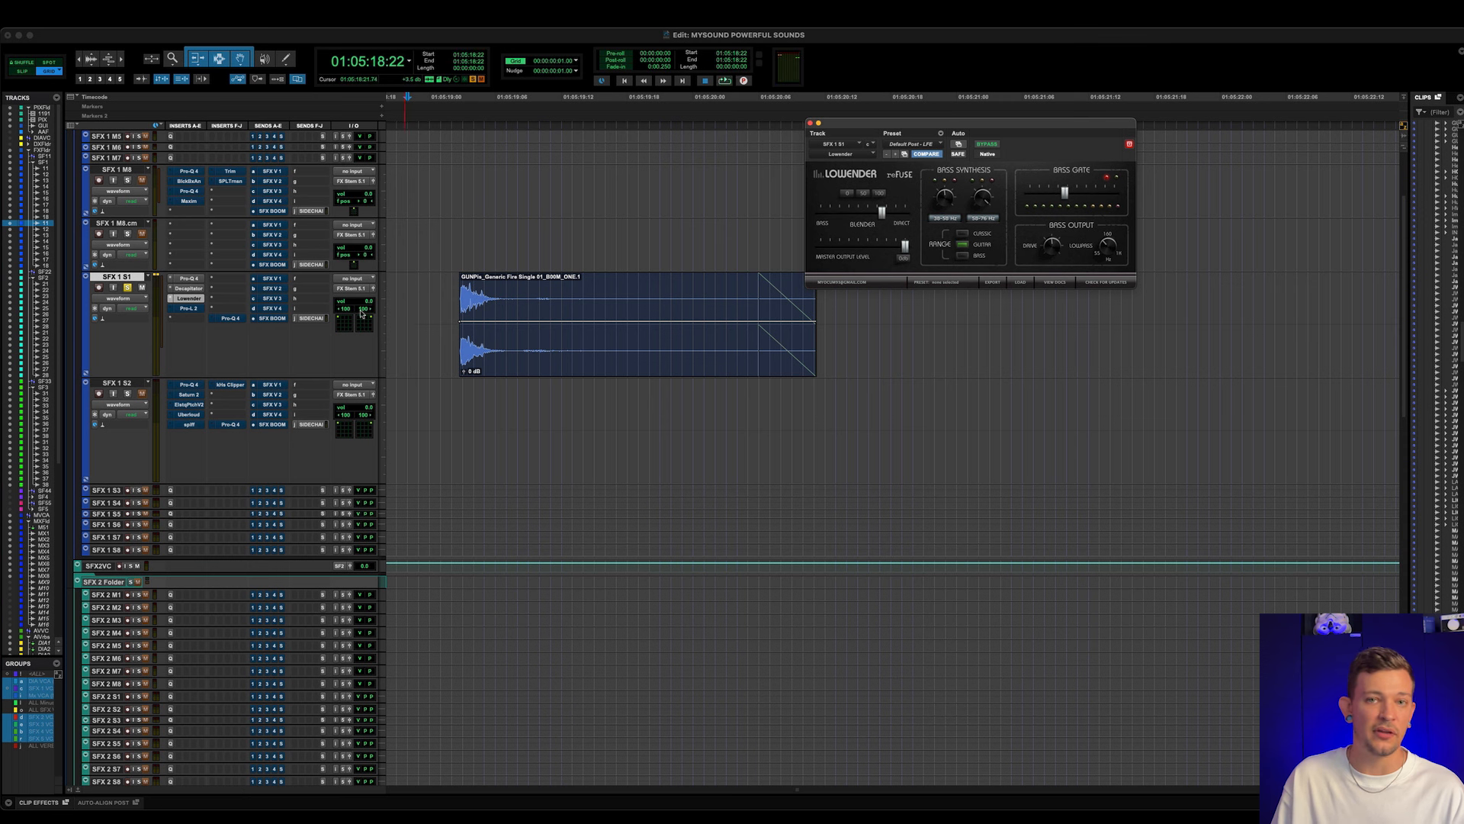
left_click(197, 300, "super")
key("space")
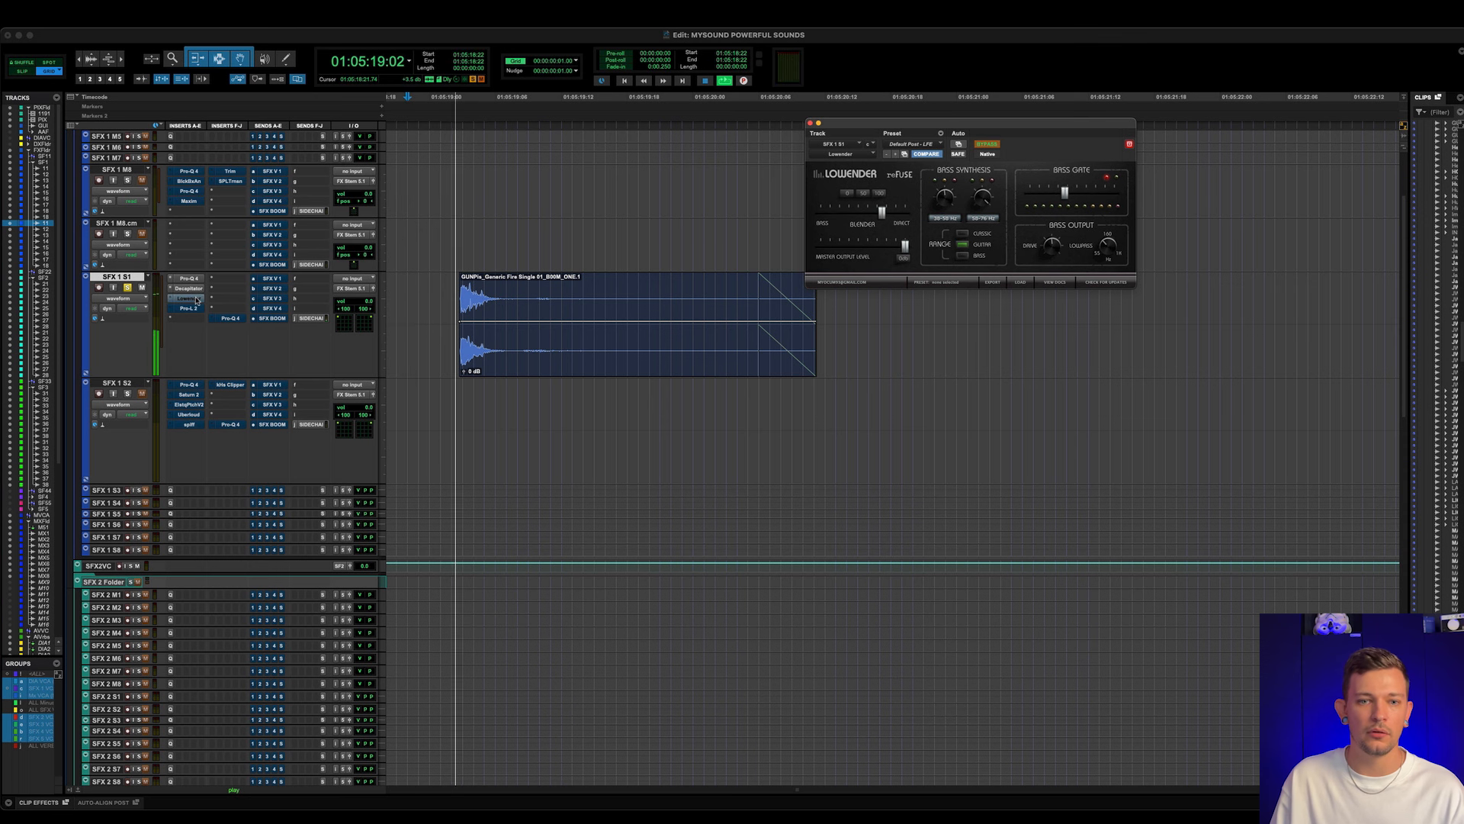
key("space")
left_click(196, 300, "super")
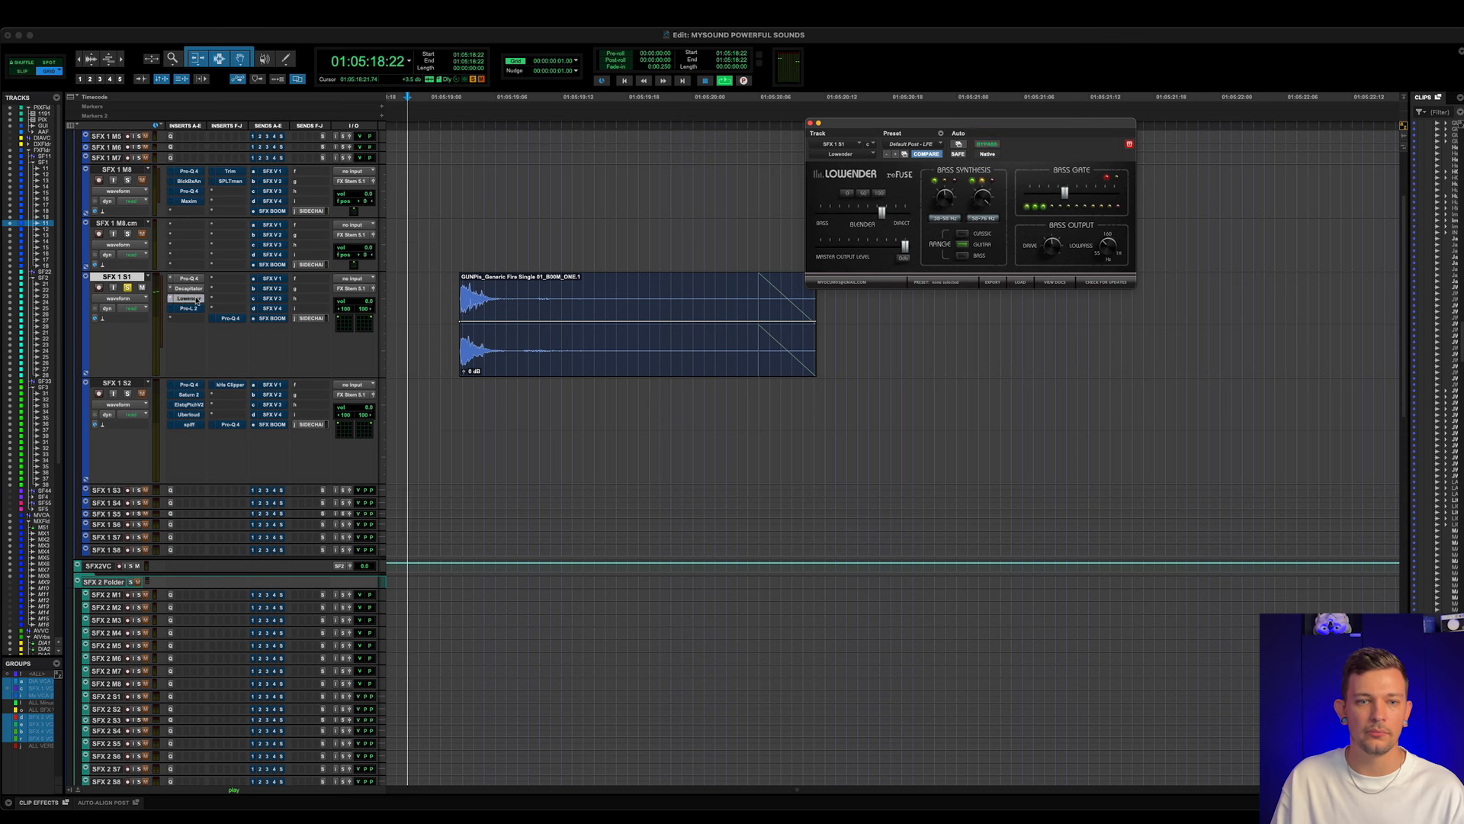
key("space")
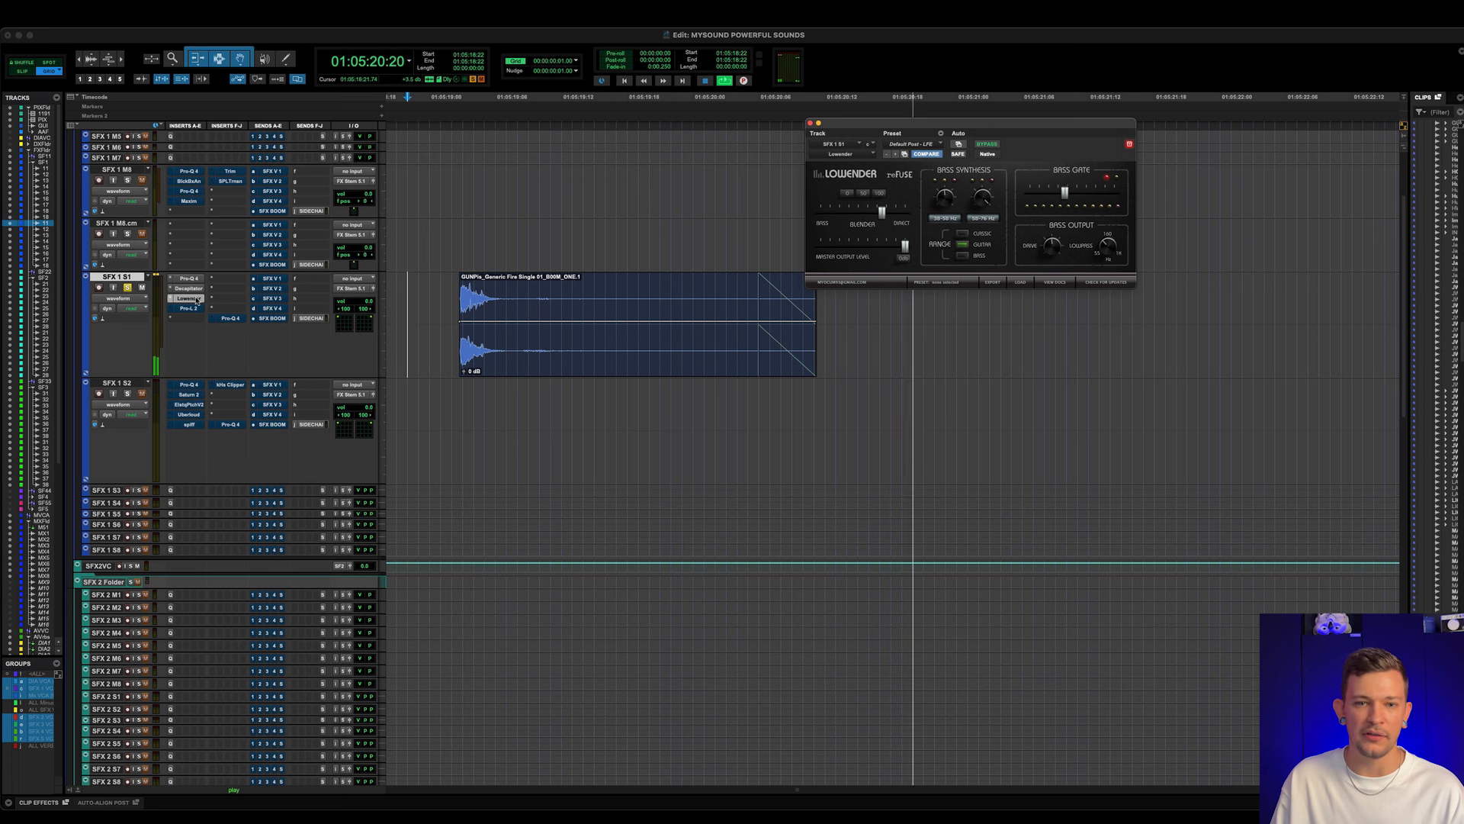
key("space")
- Activate and open the Pro-L 2 limiter on SFX 1 S1, examine its gain and output, and play the gunshot clip through it
left_click(197, 309)
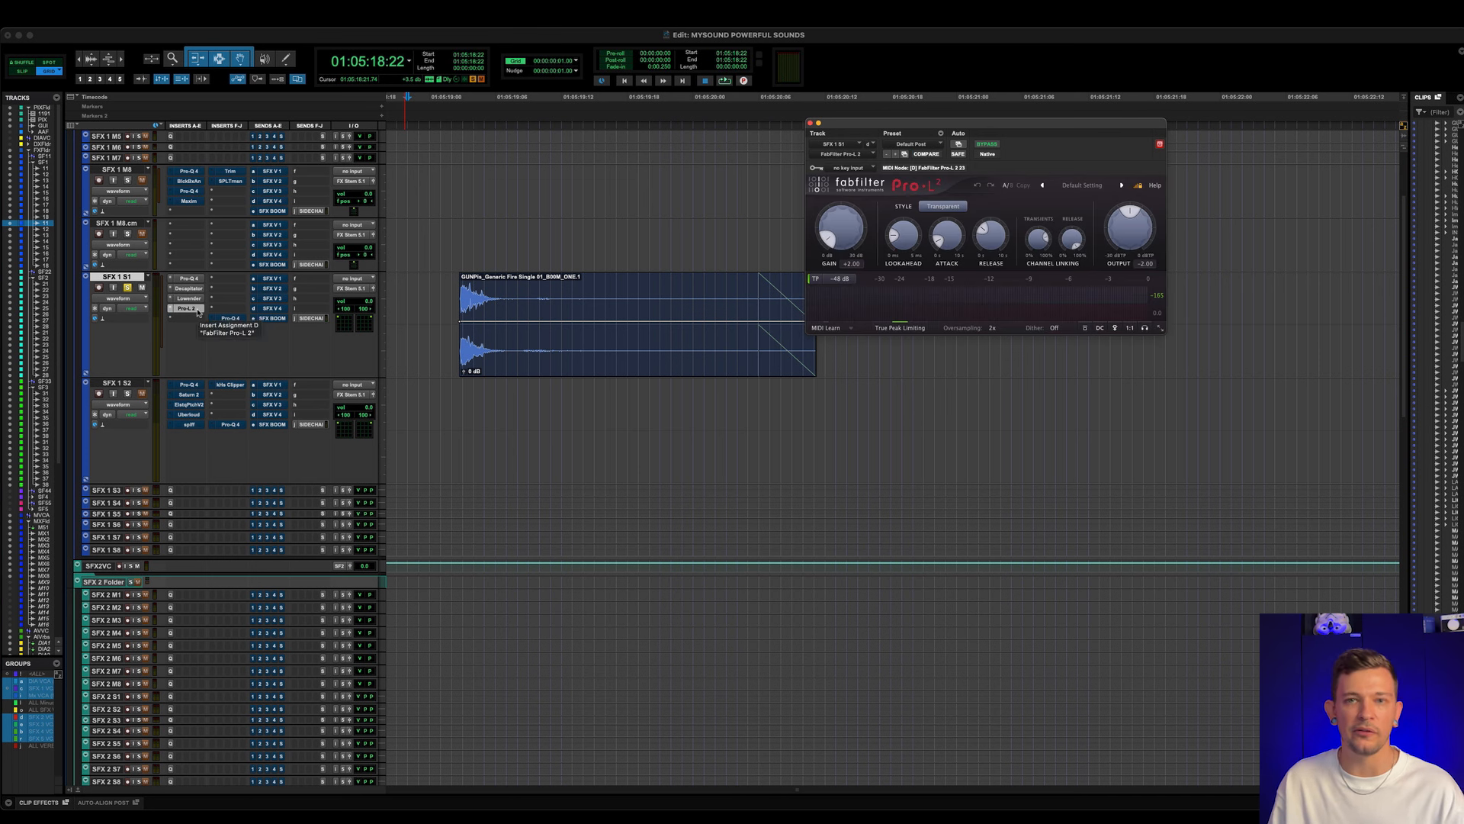
mouse_move(852, 221)
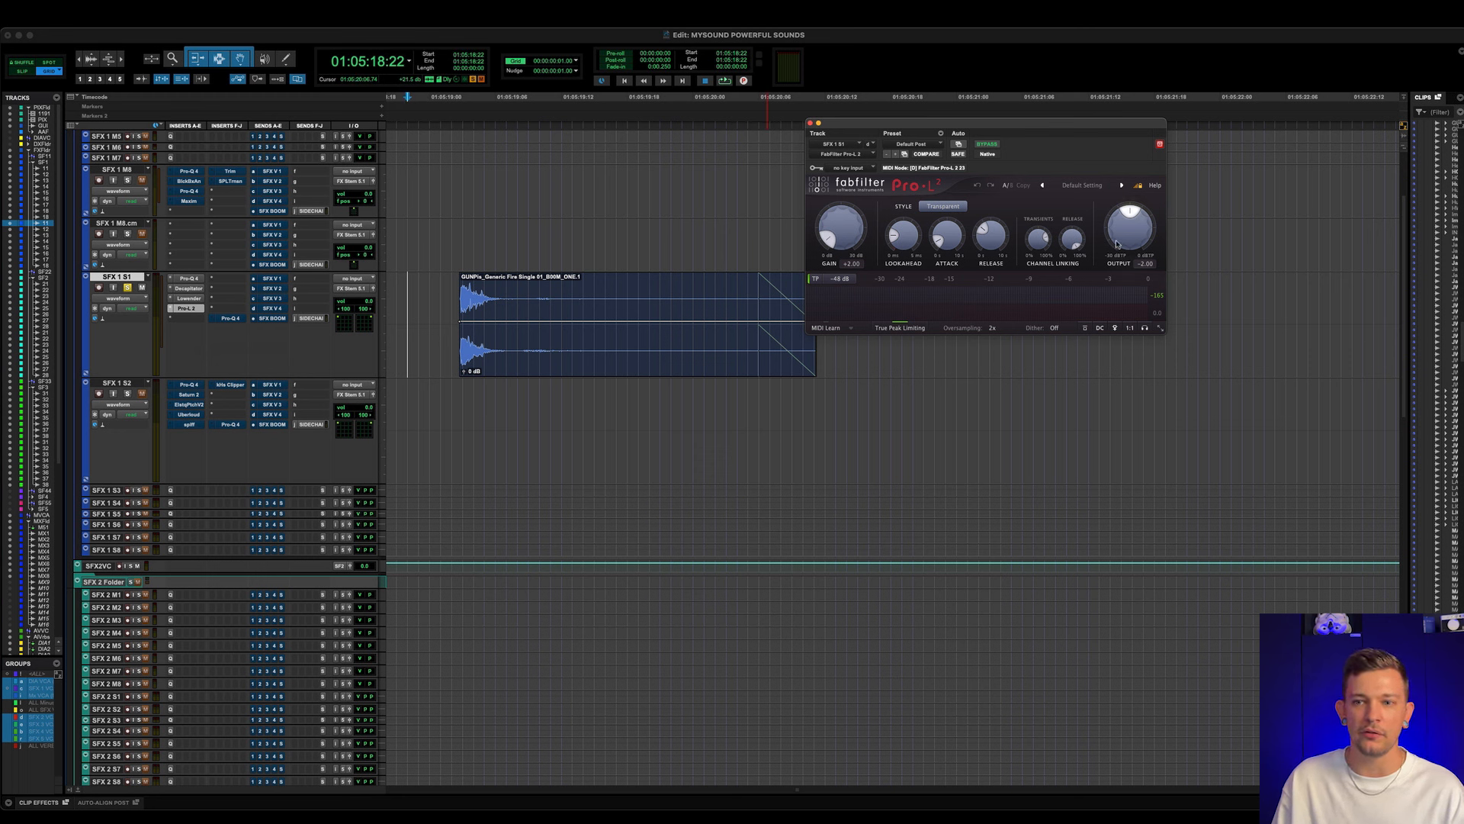
mouse_move(1129, 239)
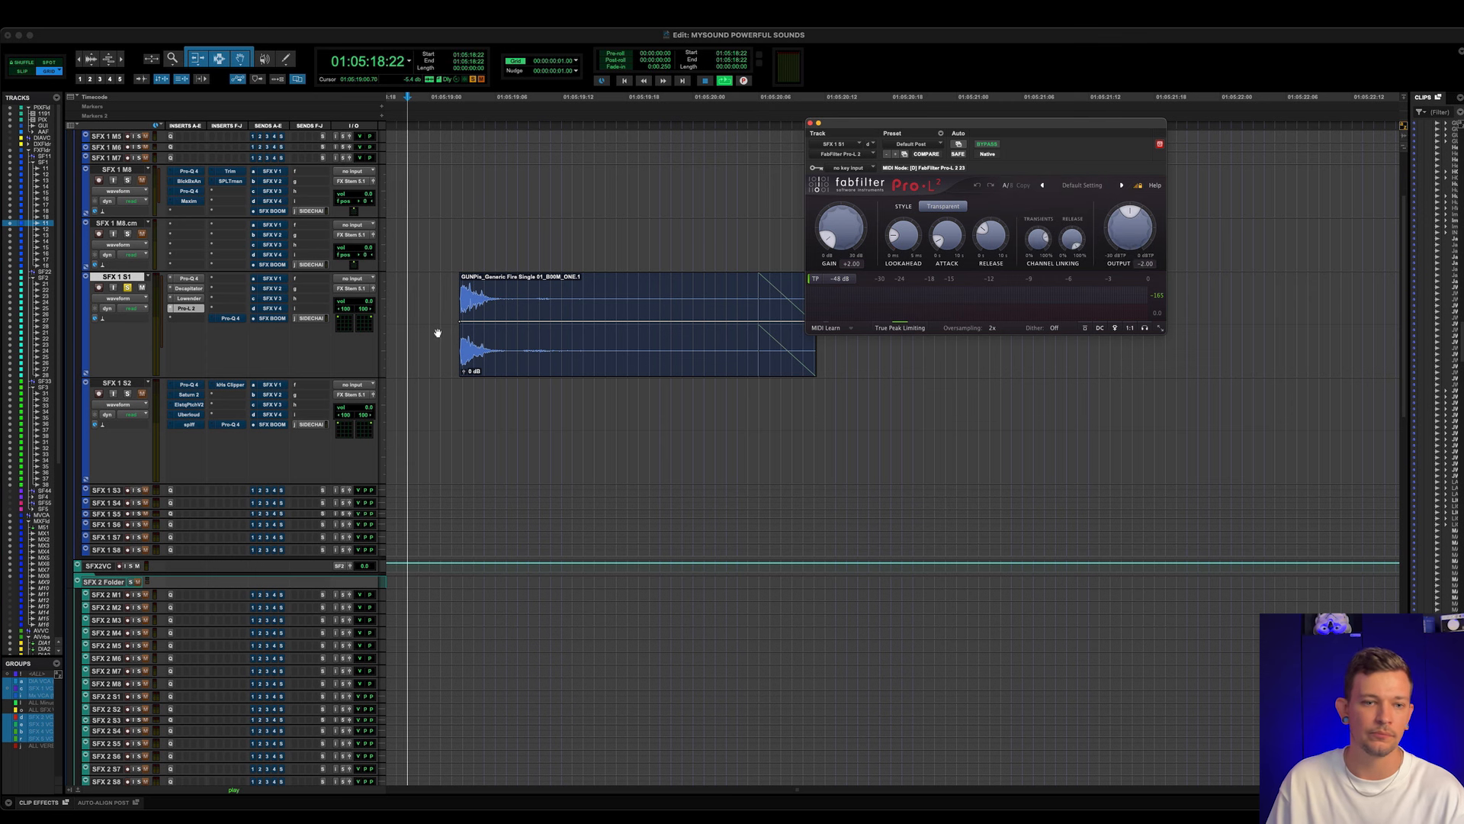
key("space")
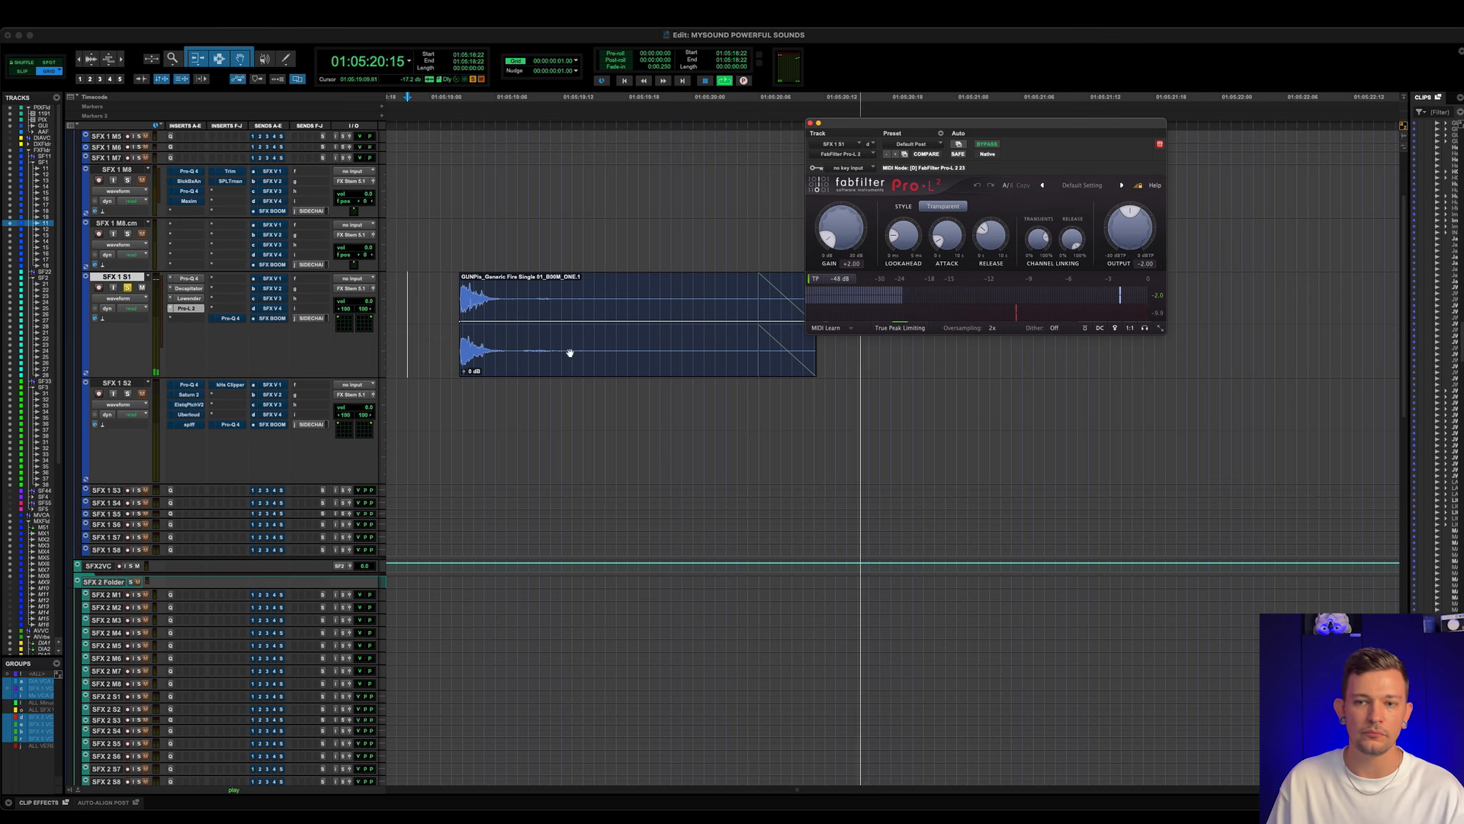
key("space")
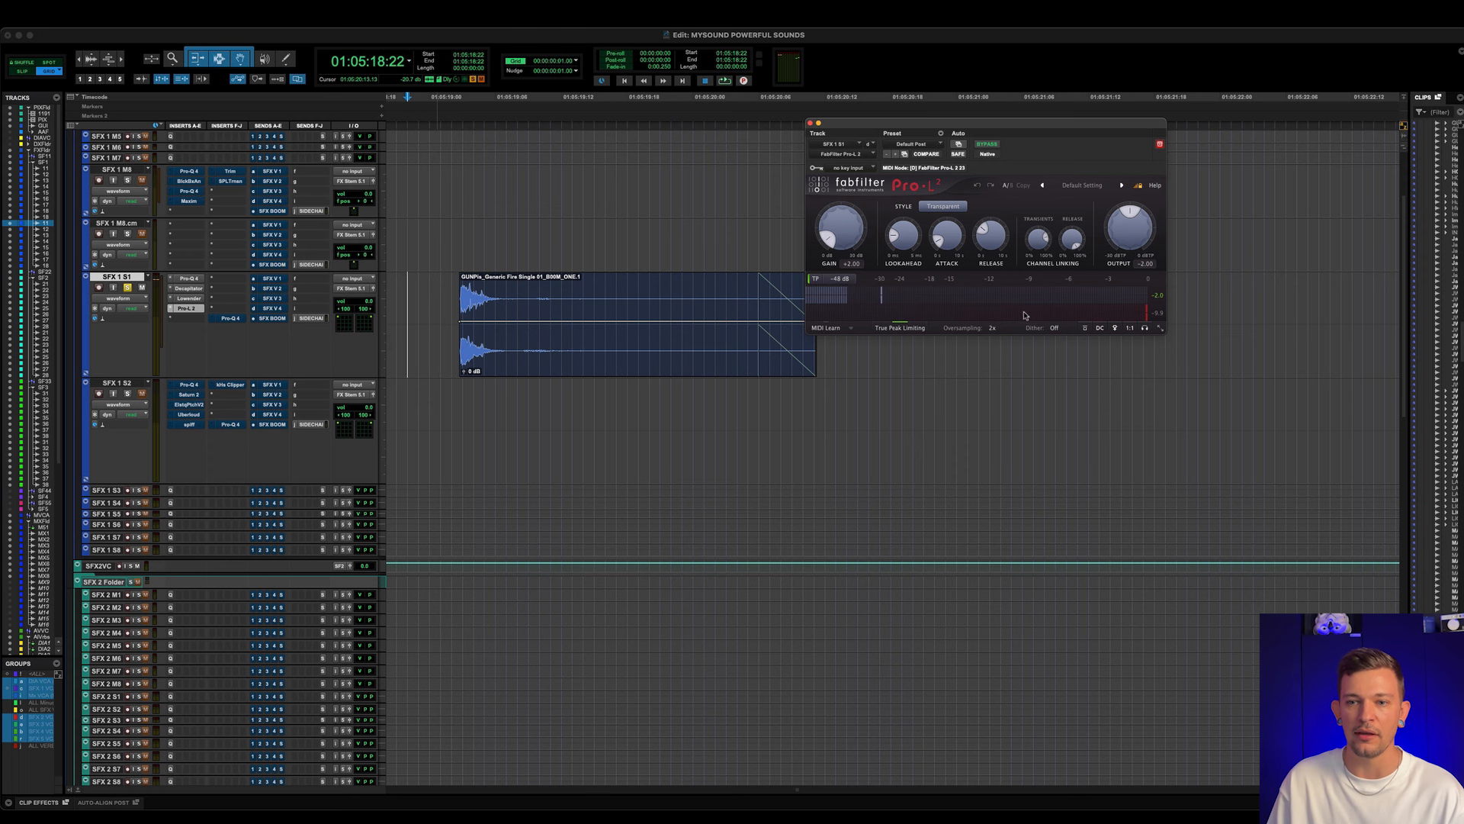
key("space")
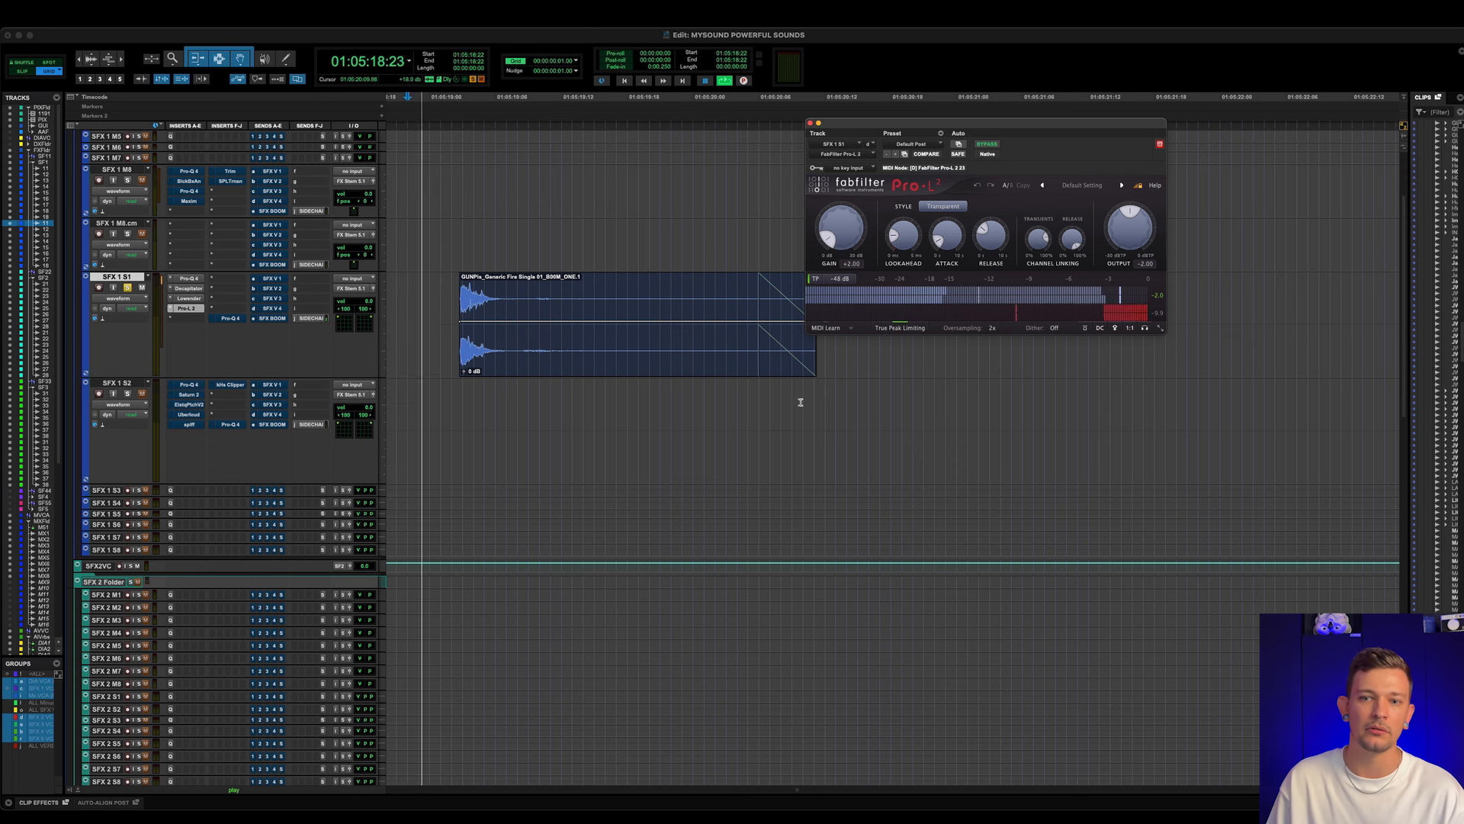
scroll(802, 387, "up", 1)
scroll(802, 387, "up", 1)
scroll(802, 388, "left", 2)
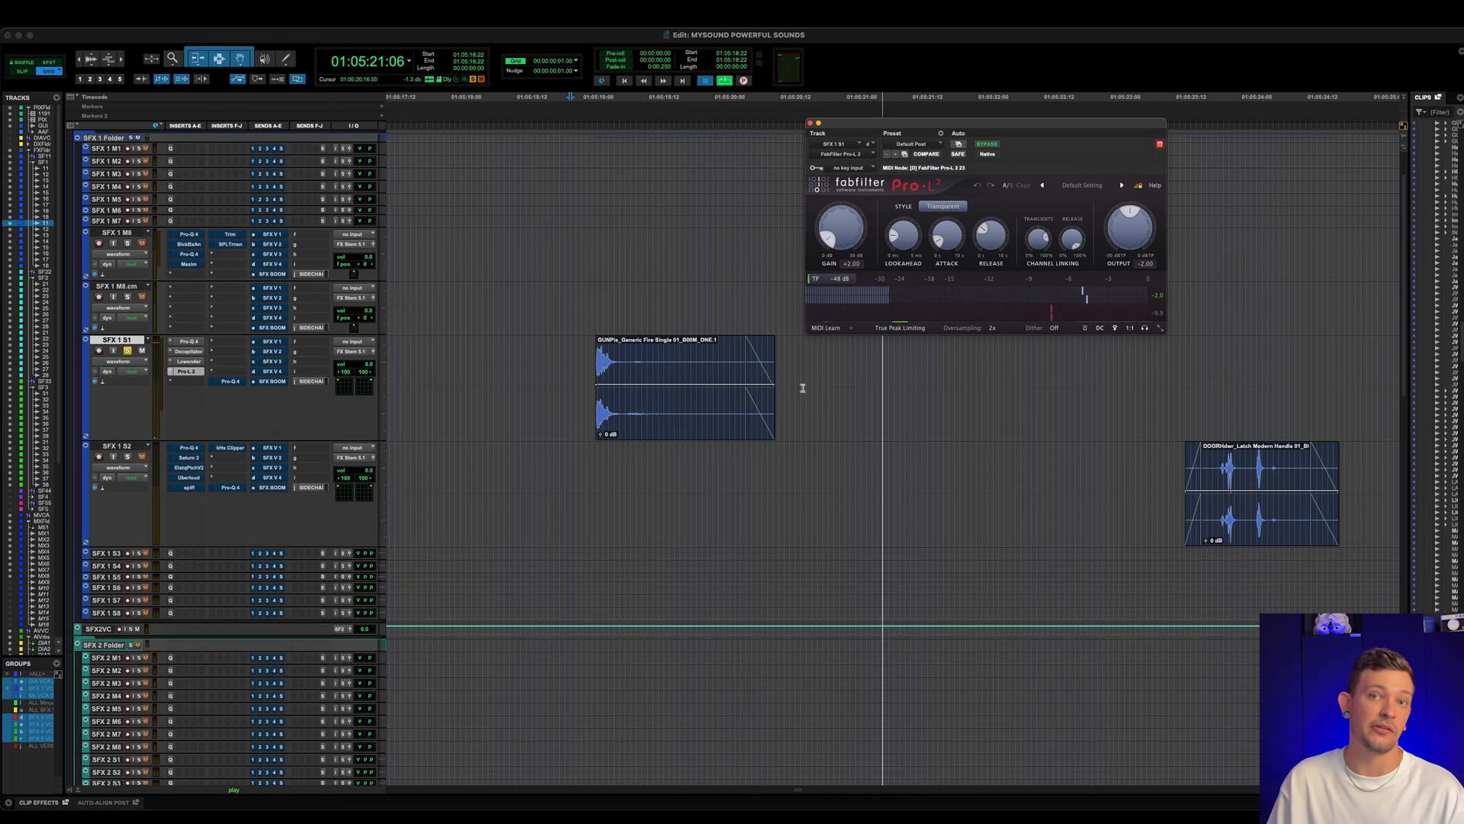
key("space")
- Activate and open the final Pro-Q 4 on SFX 1 S1, and play the gunshot clip while examining its narrow low-frequency cut
left_click(230, 381)
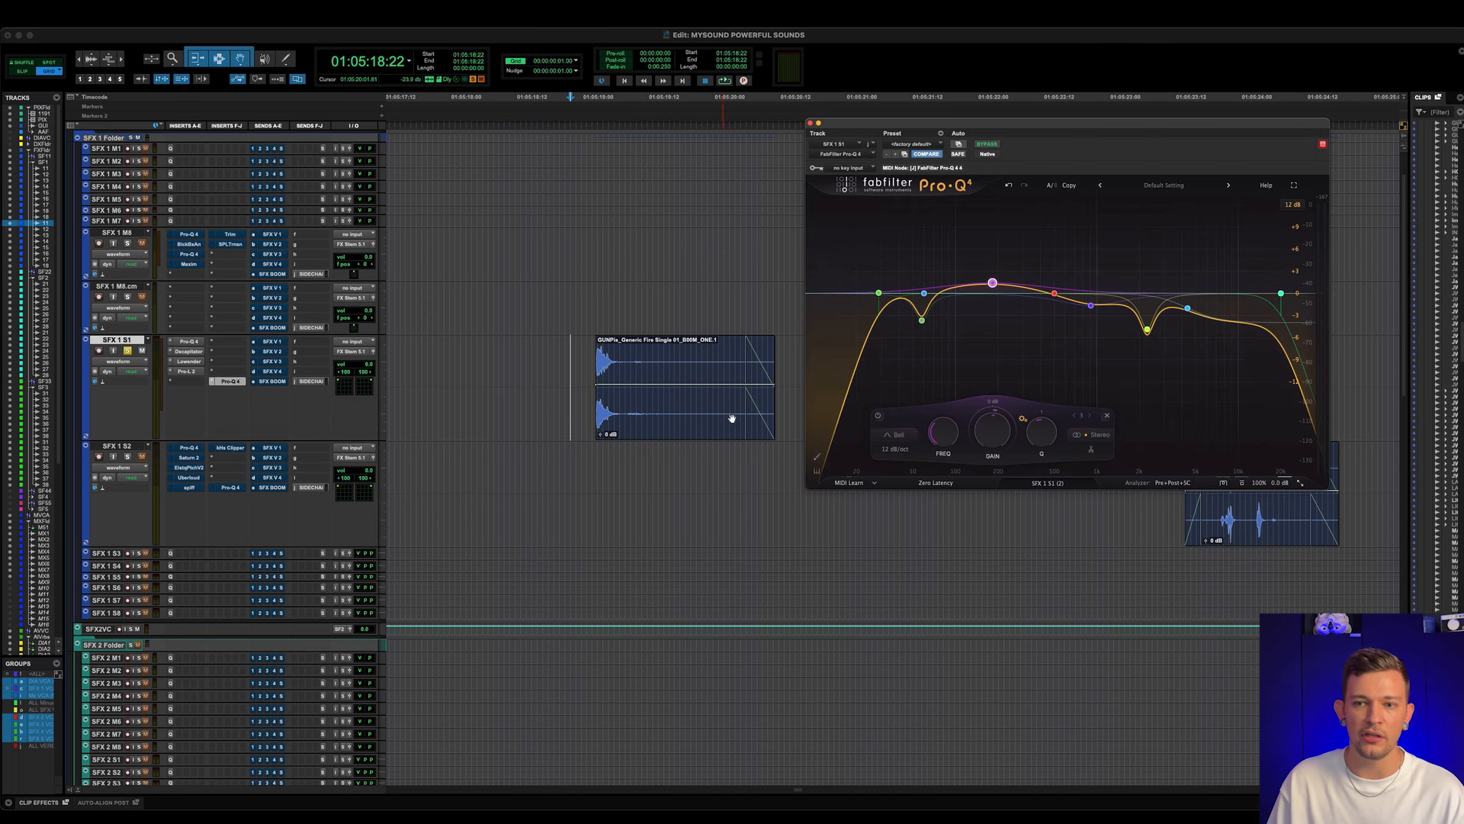
key("super+bracketright")
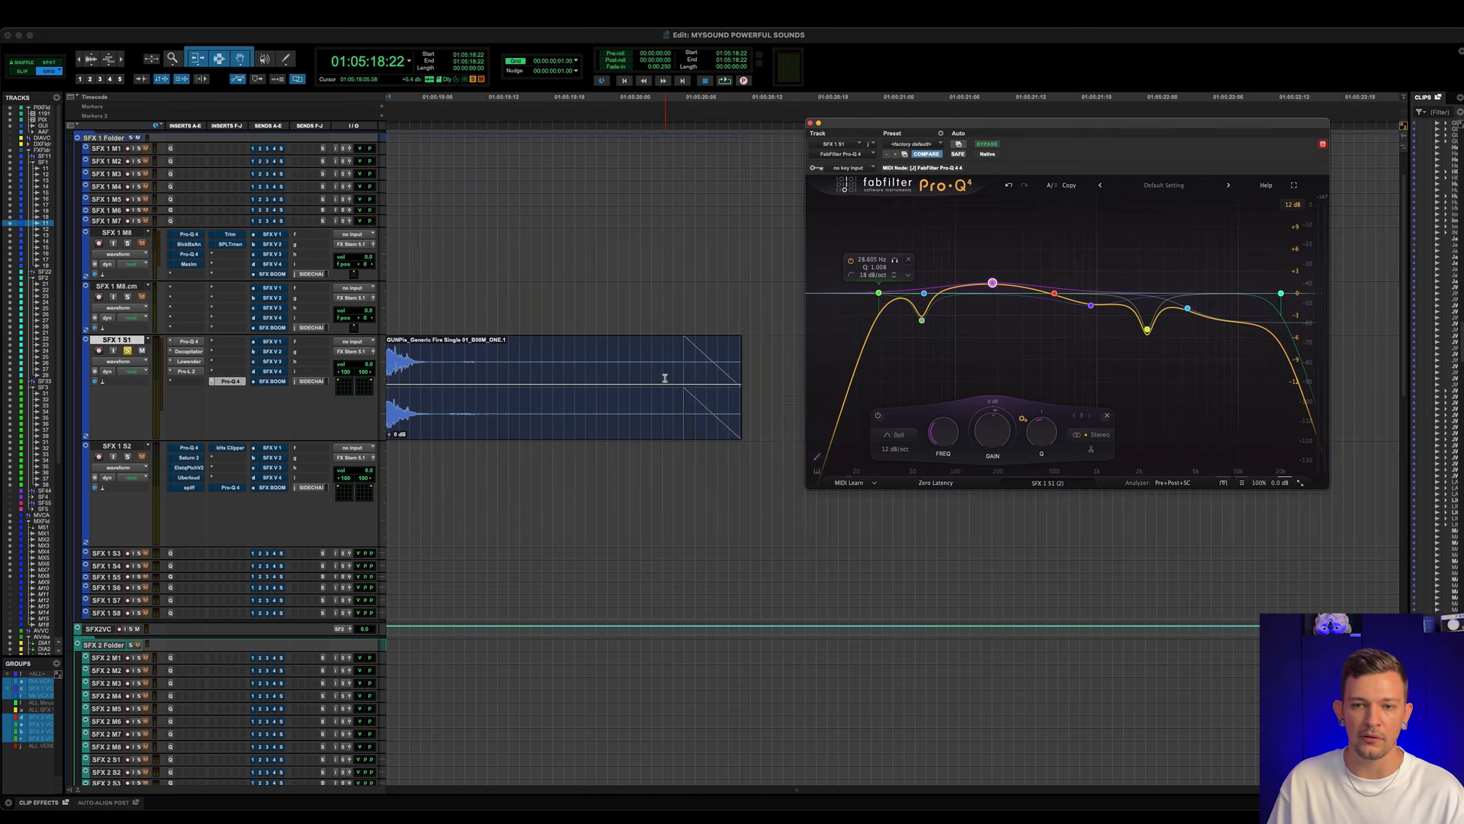
scroll(665, 379, "left", 1)
key("space")
mouse_move(922, 327)
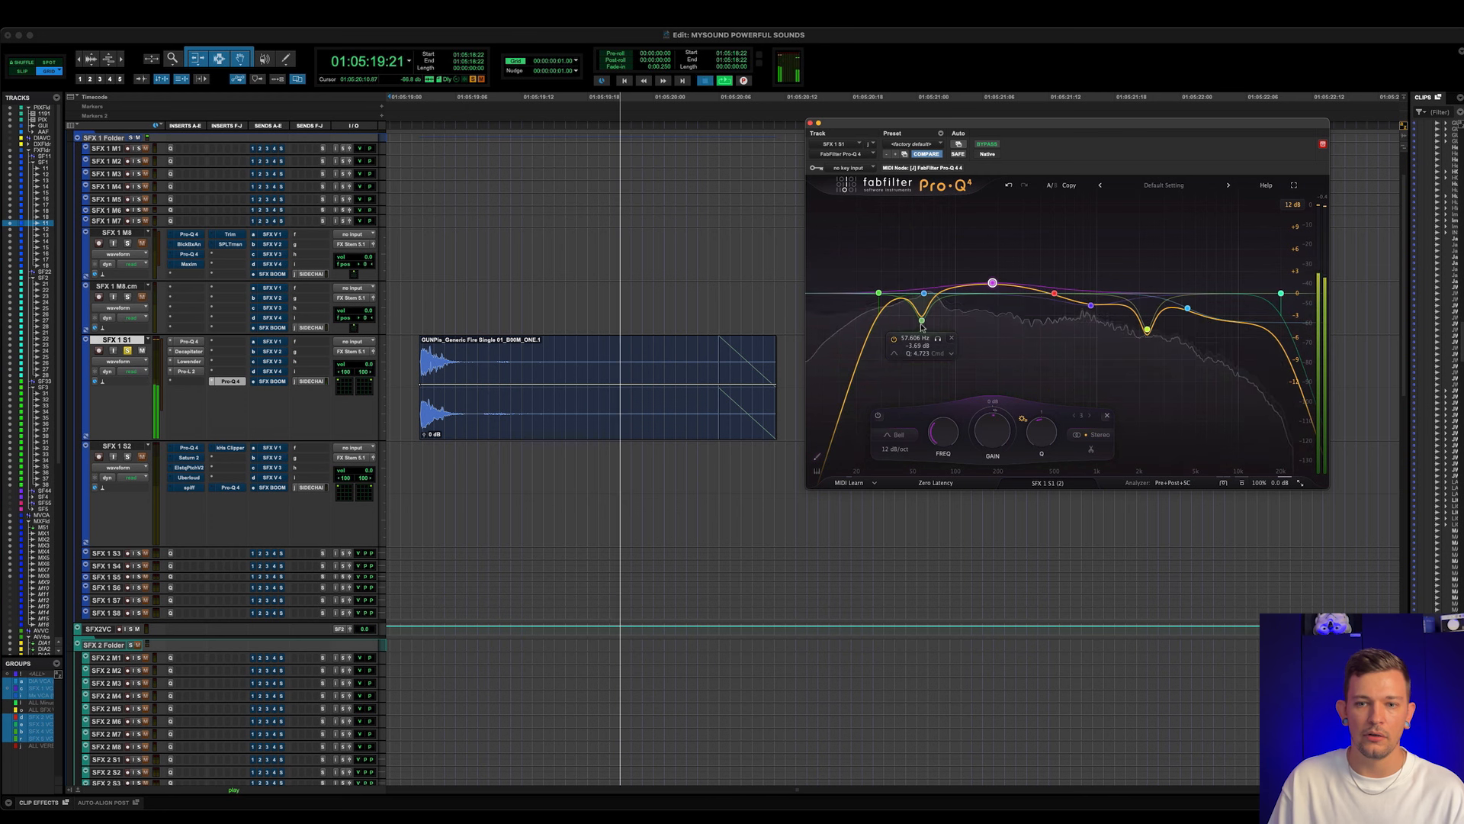
key("space")
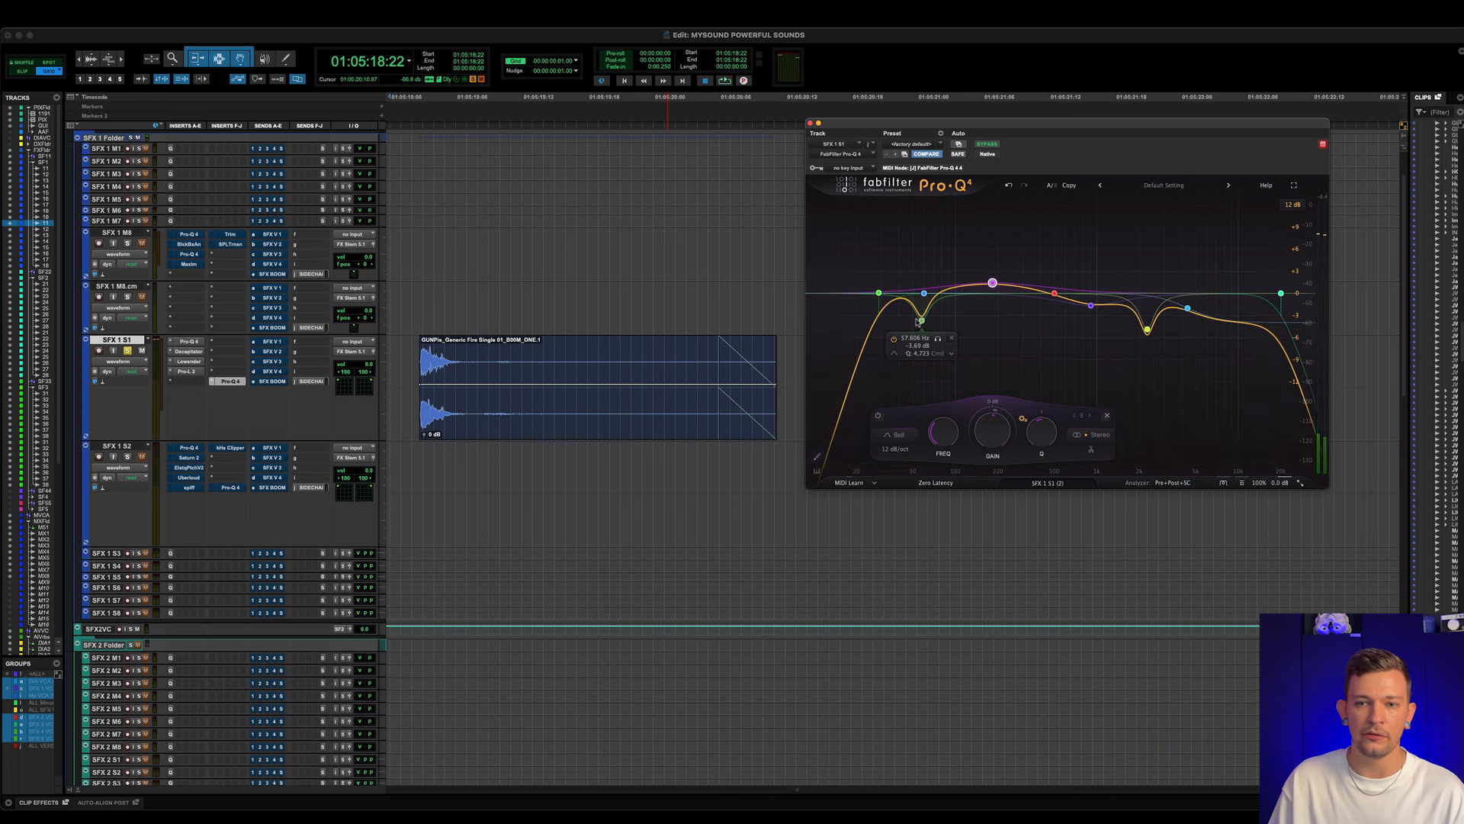
- Play the gunshot clip from just before its start while examining the final Pro-Q 4's low-mid boost and narrow upper-mid cut
left_click(409, 357)
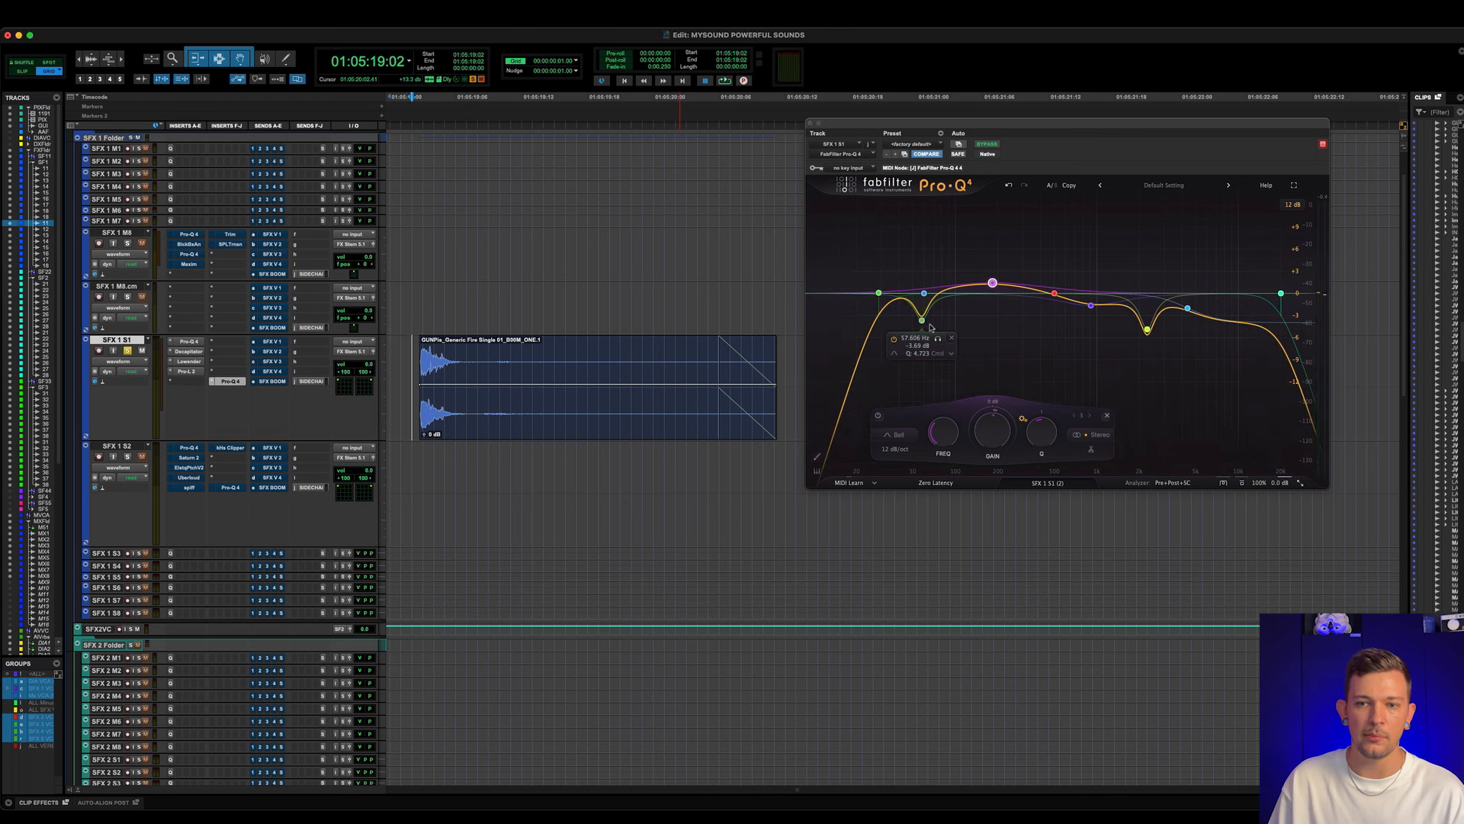
key("space")
mouse_move(993, 285)
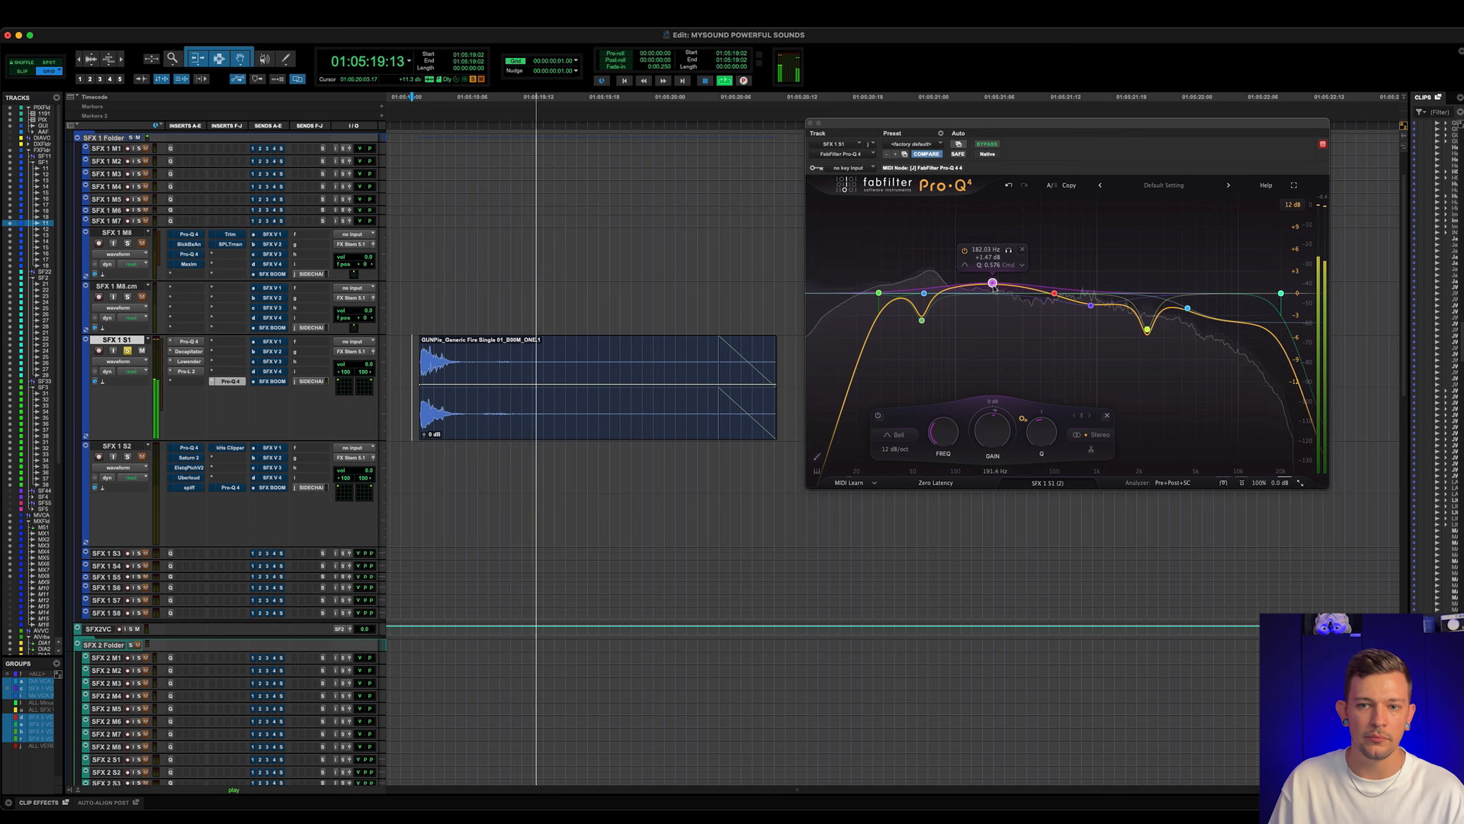
key("space")
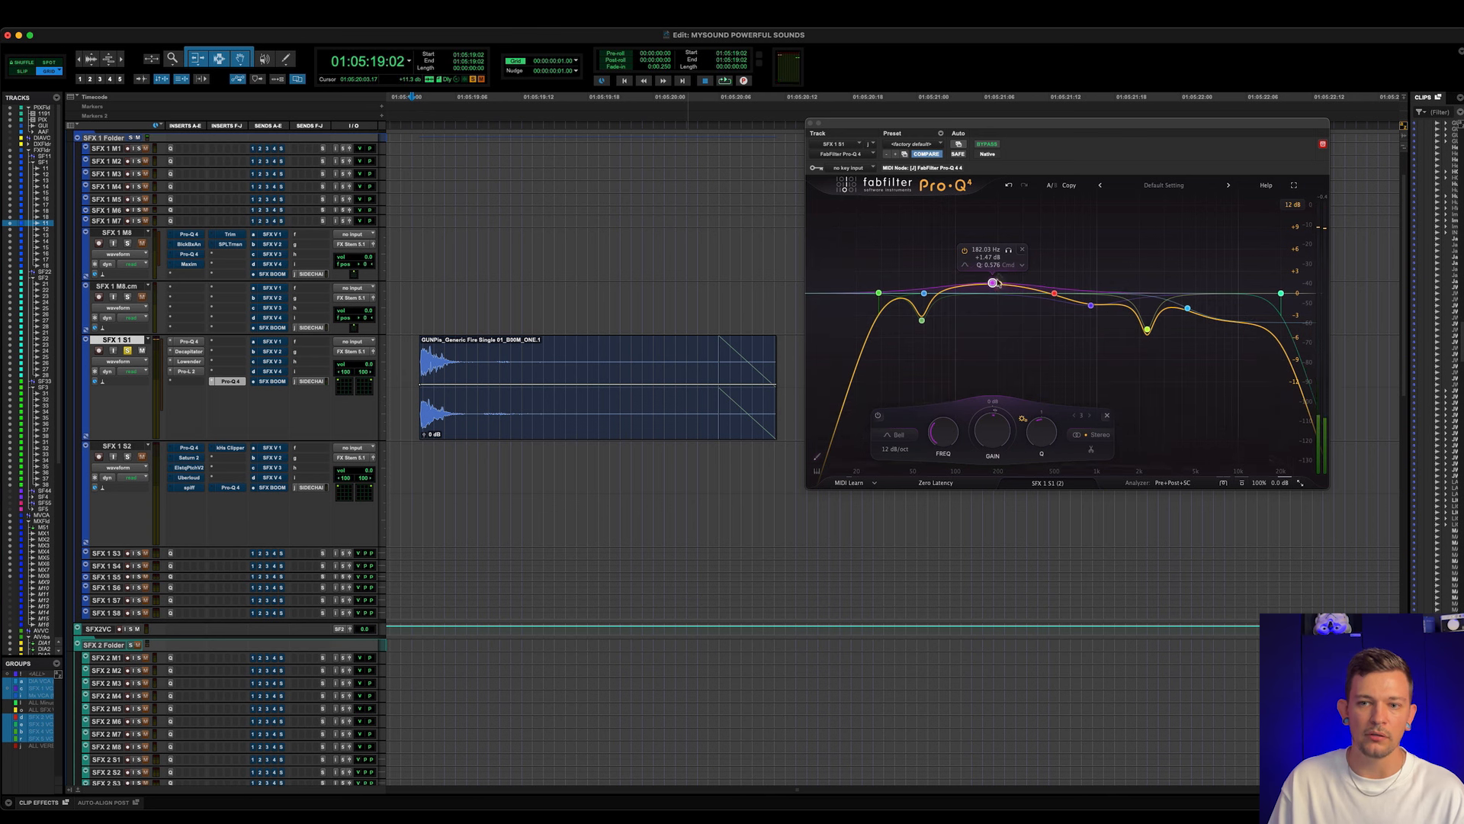
key("space")
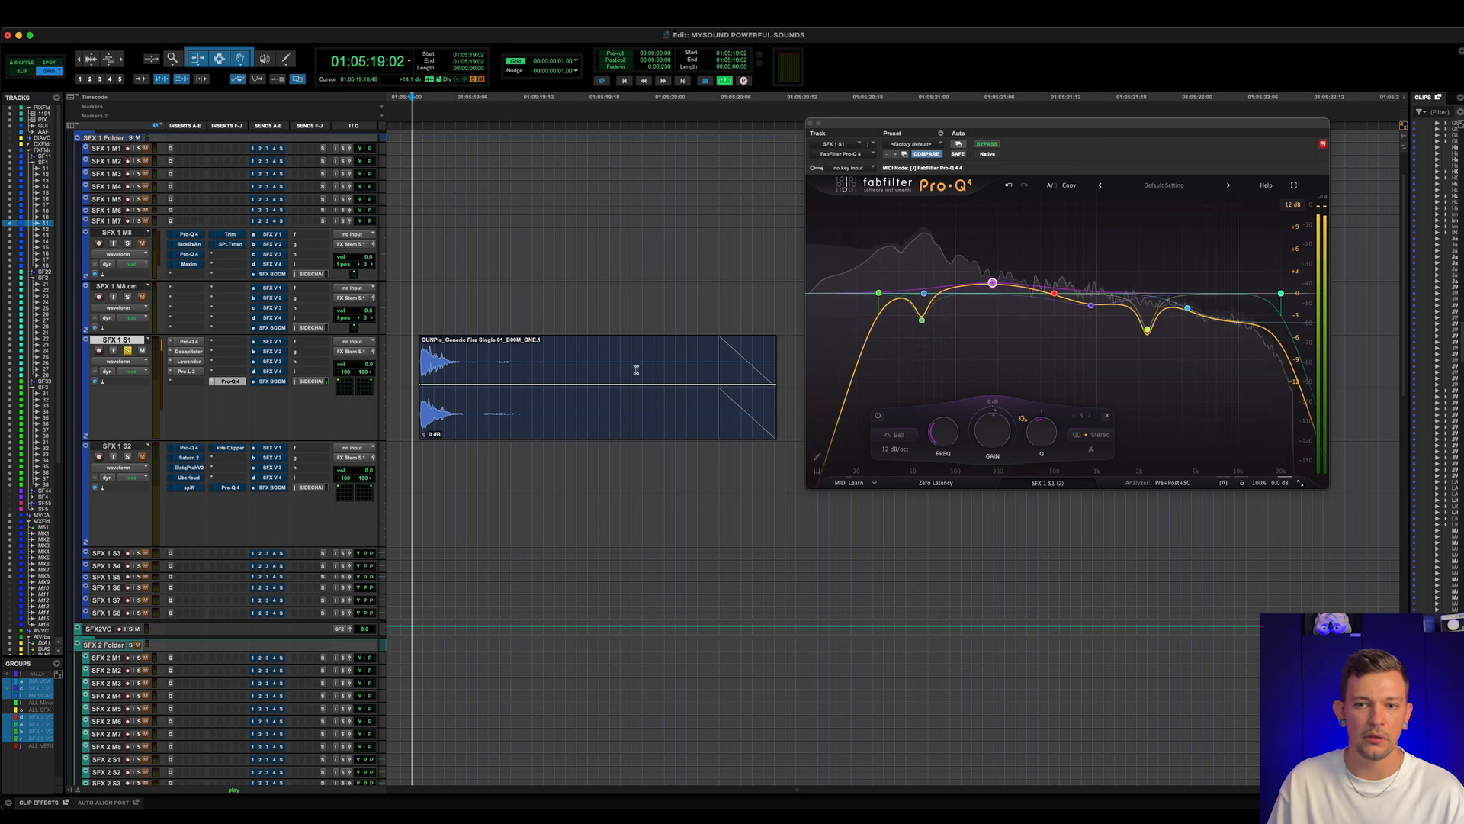
mouse_move(1147, 326)
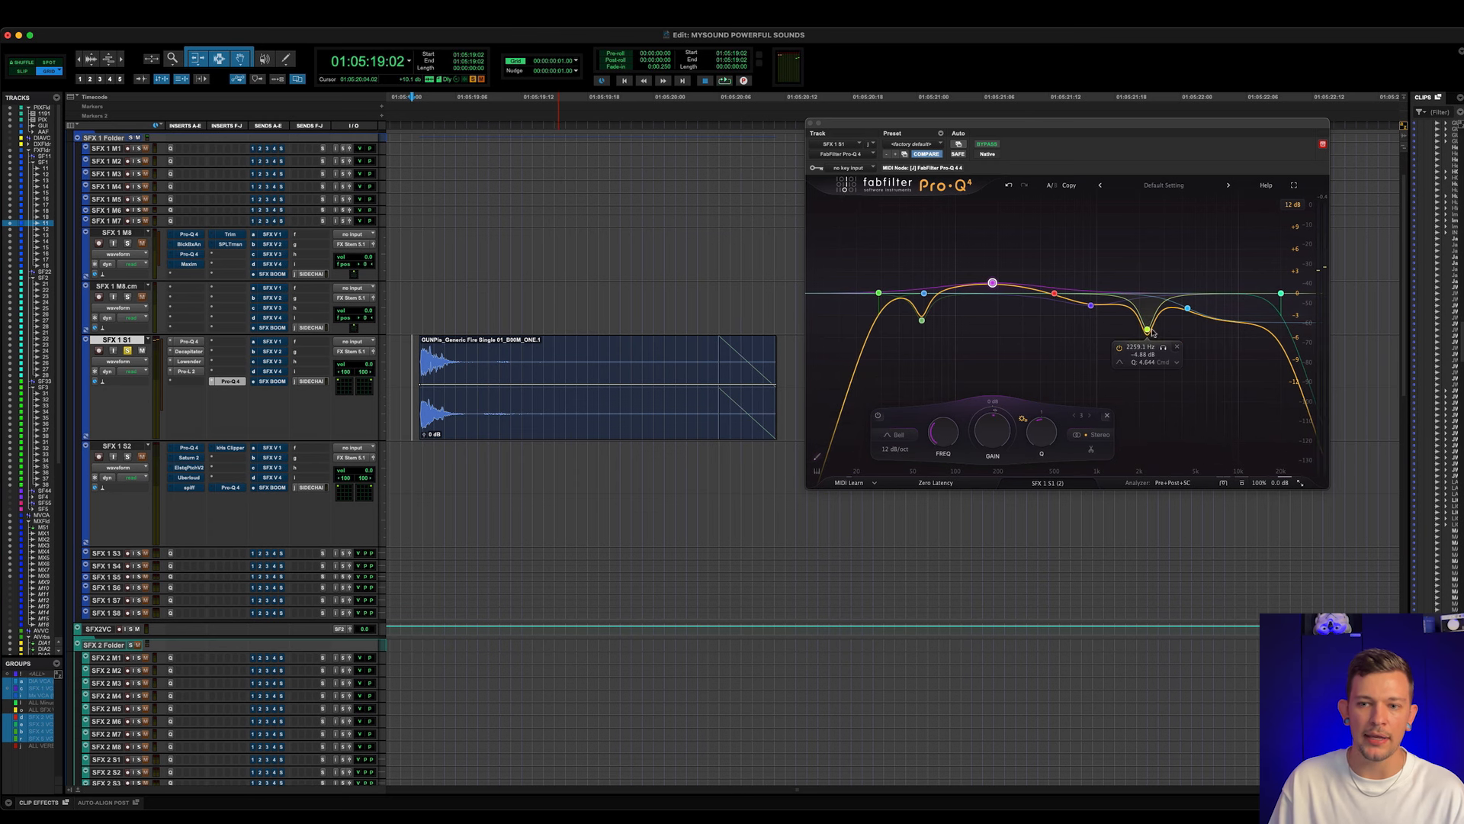
key("space")
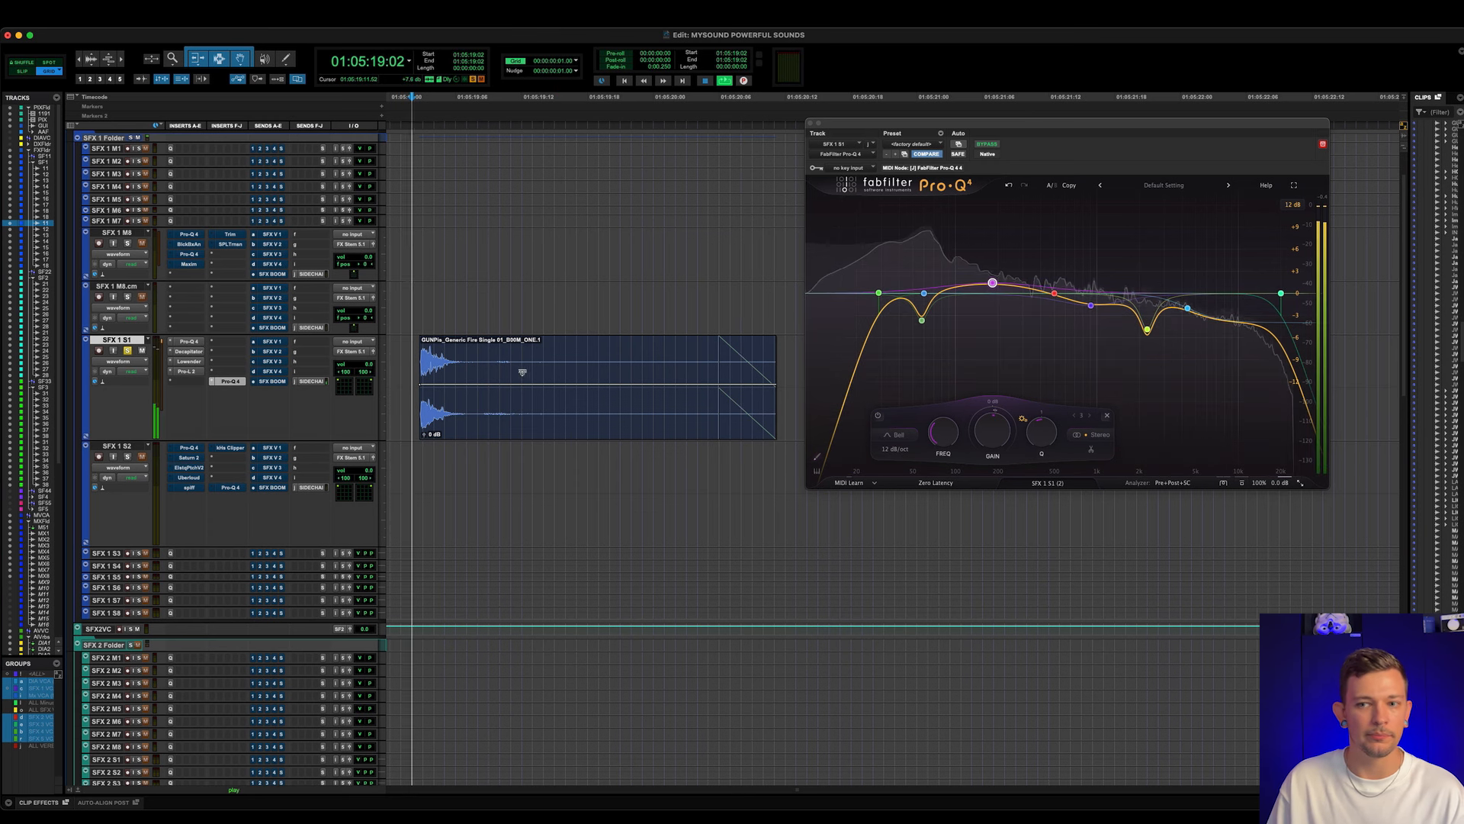
- Play the gunshot clip from just before its start with the final Pro-Q 4 on SFX 1 S1 active and bypassed
key("r")
scroll(523, 372, "right", 4)
scroll(503, 371, "left", 2)
left_click(464, 354)
key("space")
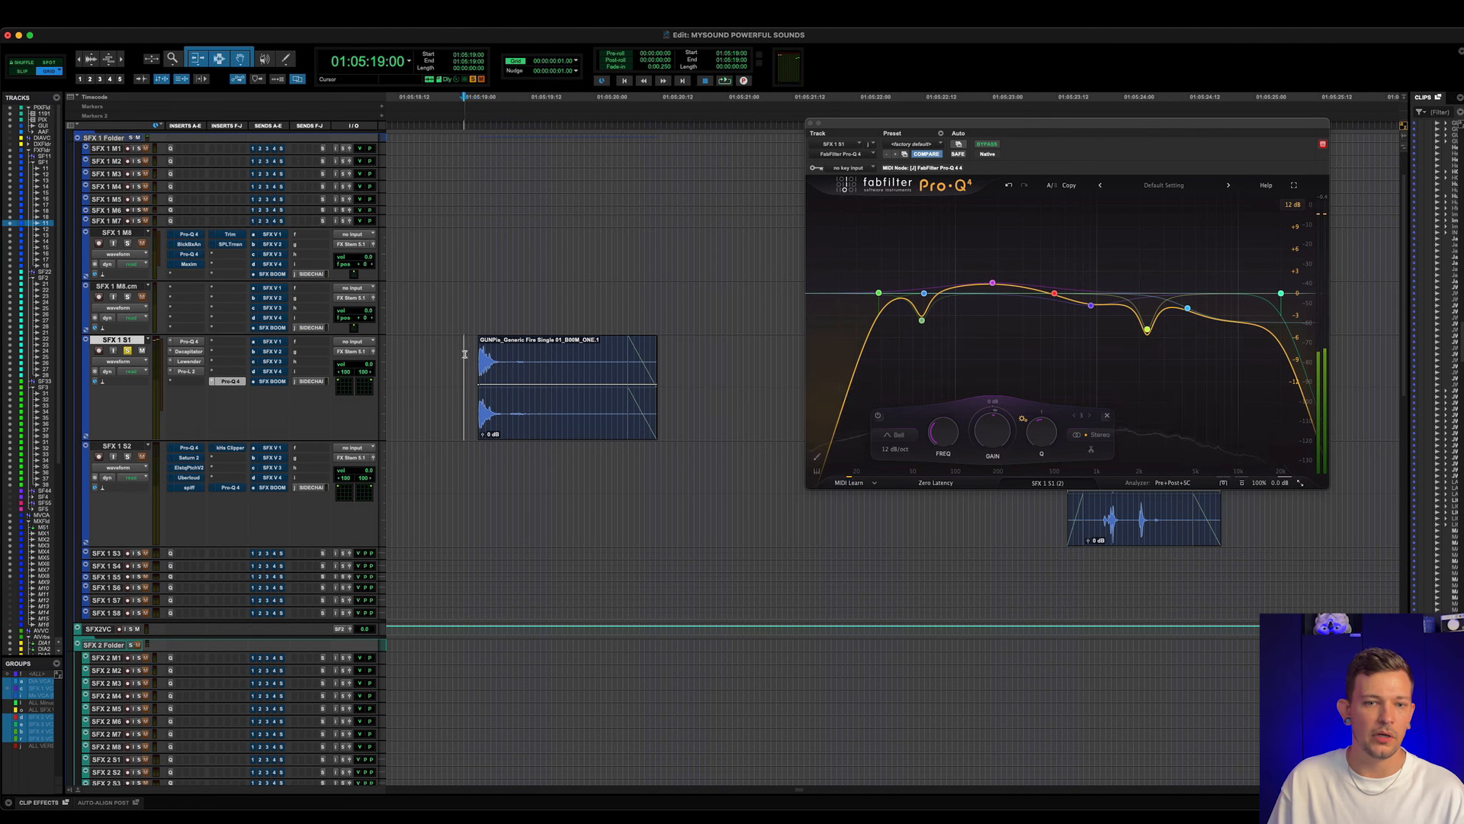
key("shift+a")
left_click(454, 355)
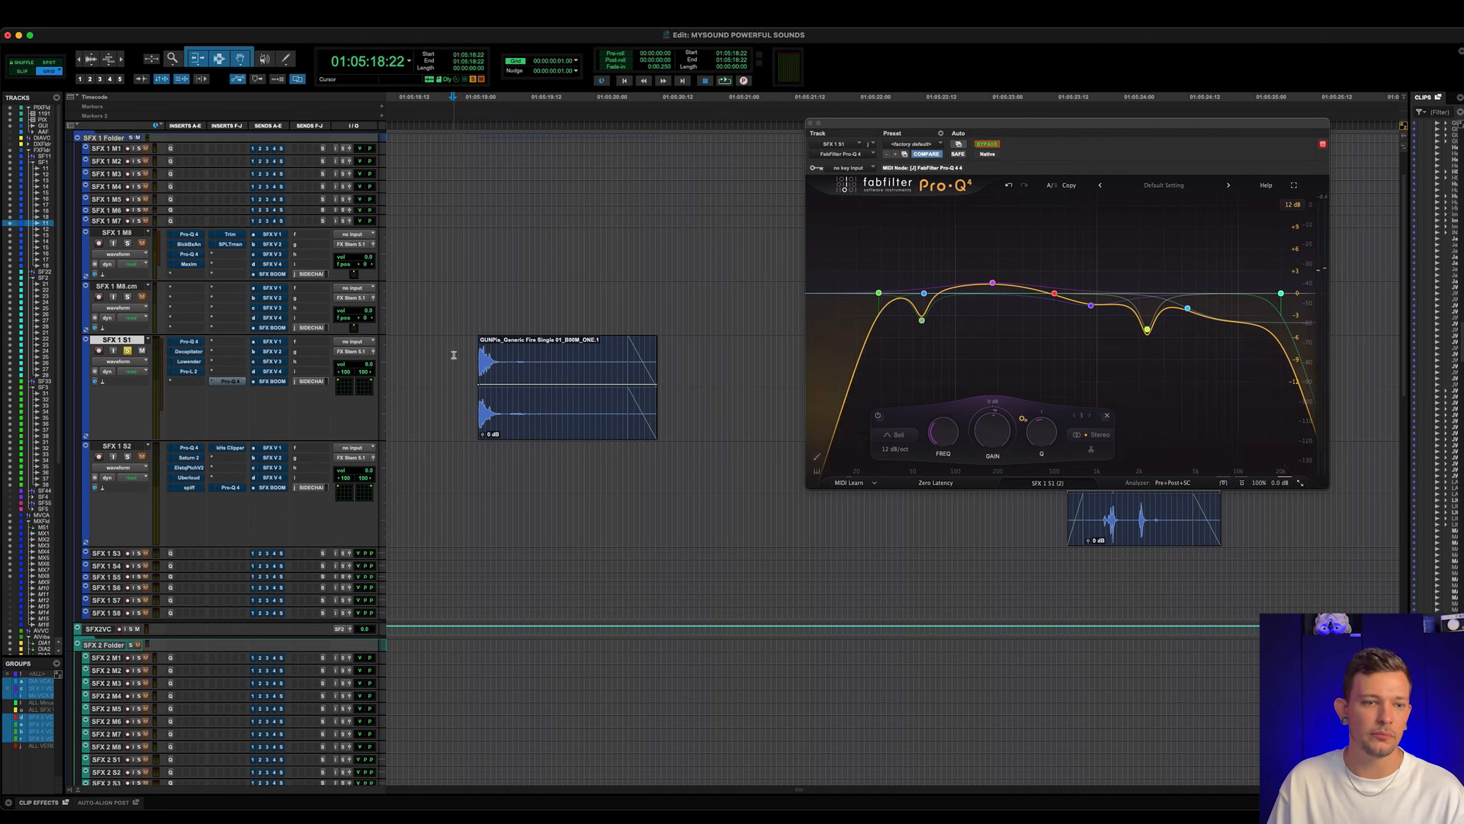
key("space")
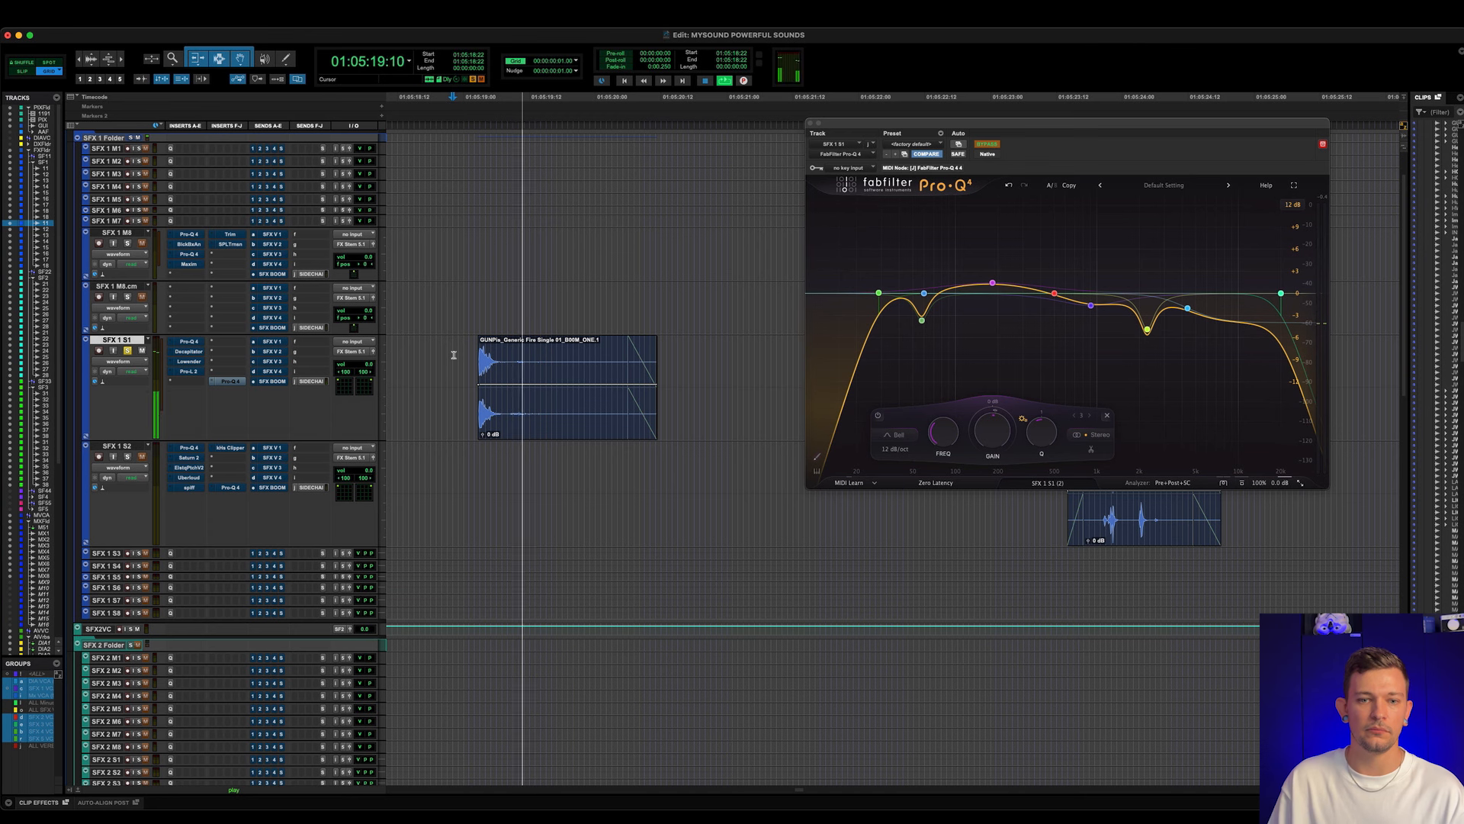
key("space")
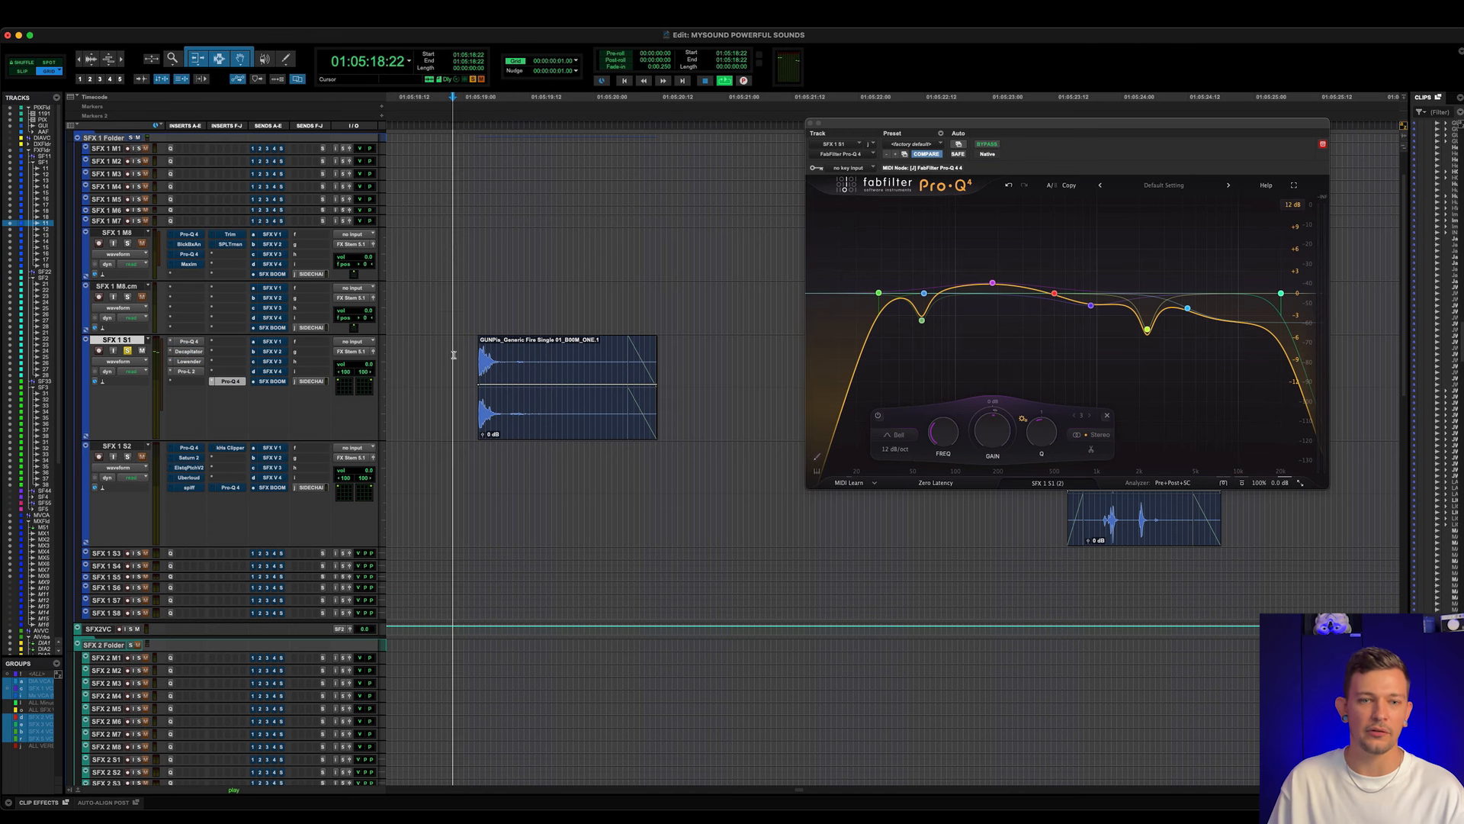
- Play the gunshot clip once more through the complete active insert chain on SFX 1 S1
key("space")
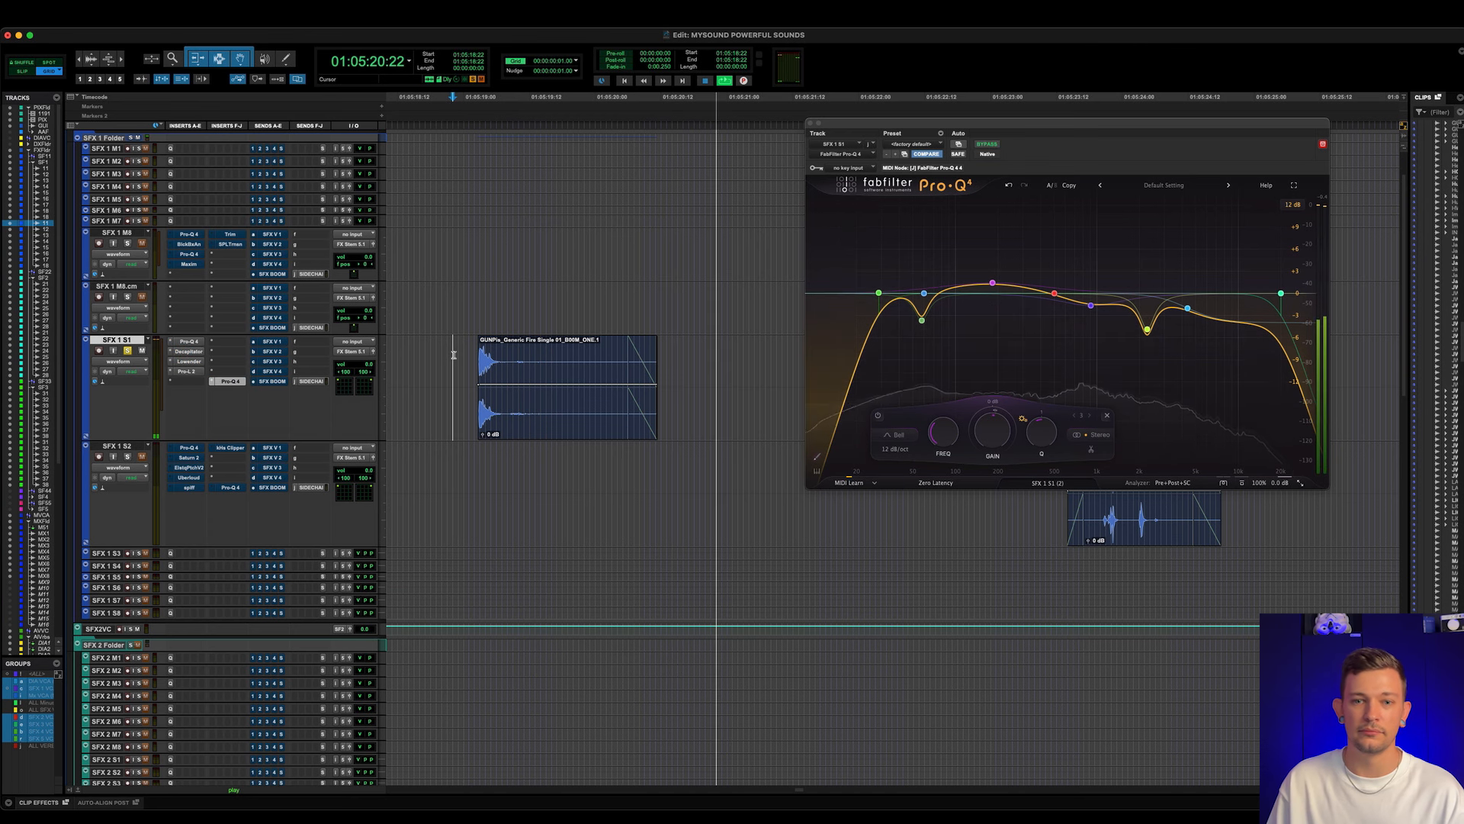
key("space")
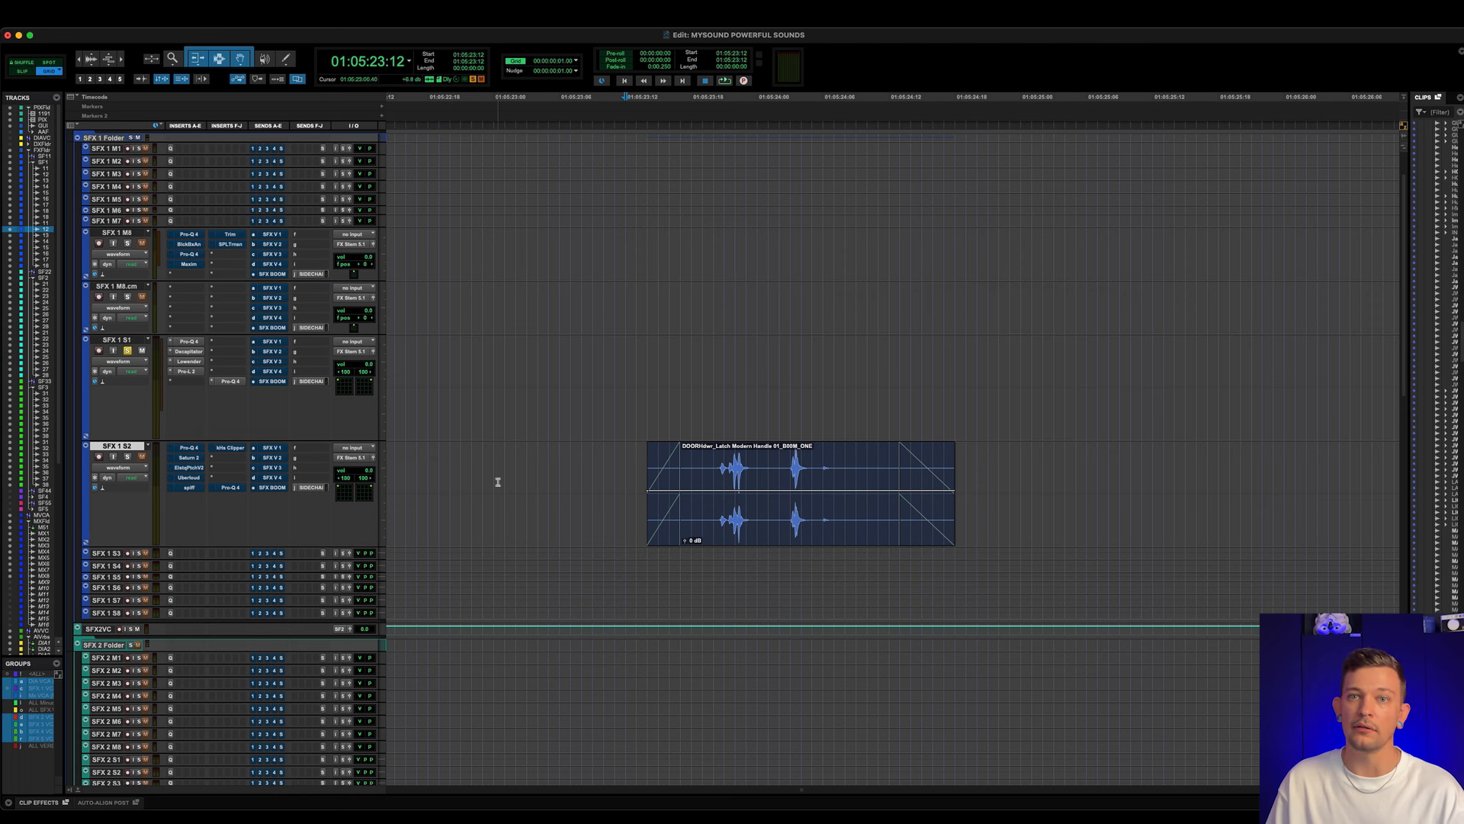
- Solo SFX 1 S2 and play its door latch clip from just before the start with all inserts bypassed
scroll(495, 460, "right", 4)
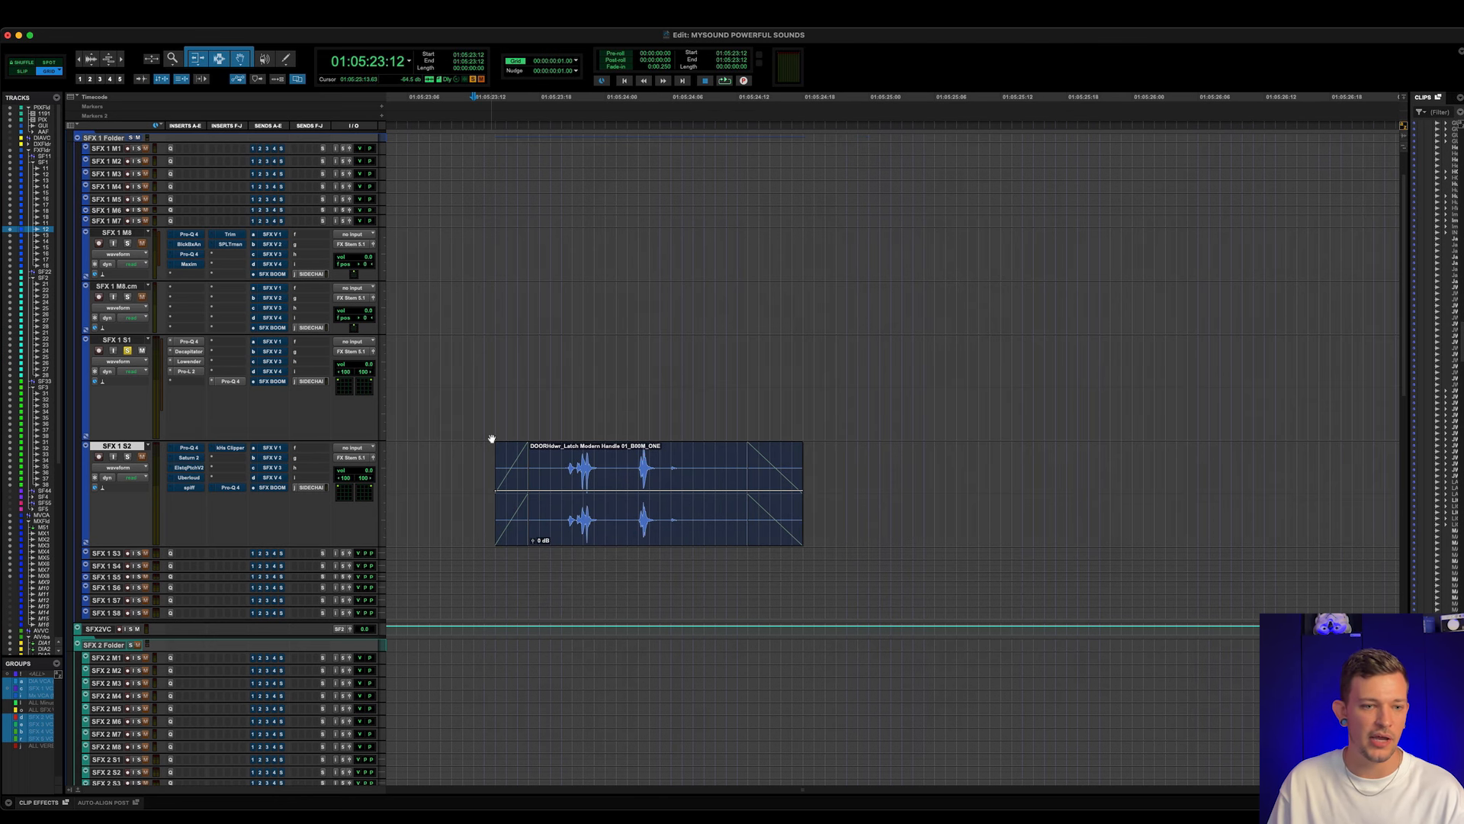
key("space")
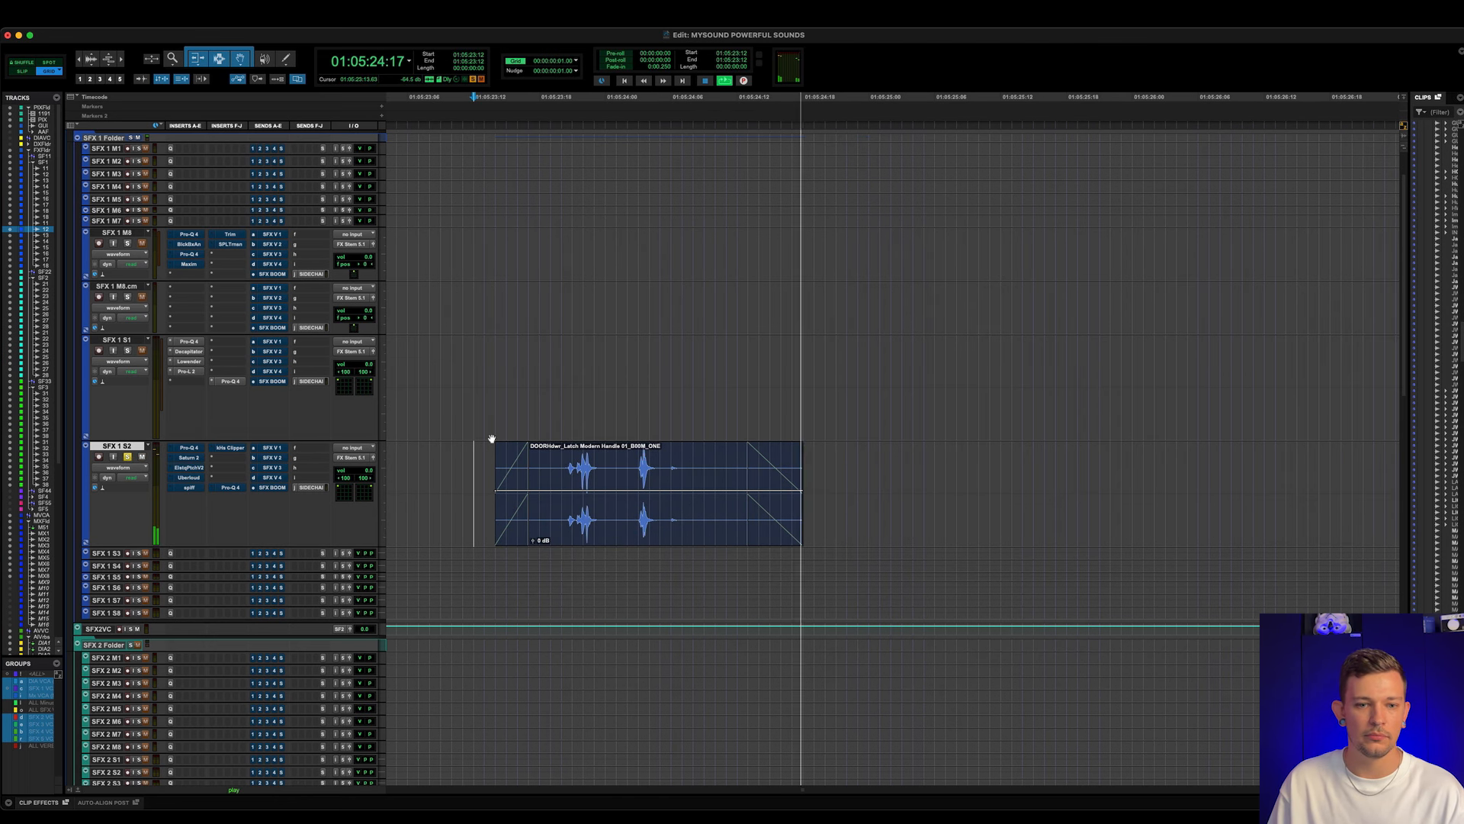
key("space")
- Activate and open the first Pro-Q 4 on SFX 1 S2, and play the door latch clip while examining its low-frequency boost
left_click(190, 448)
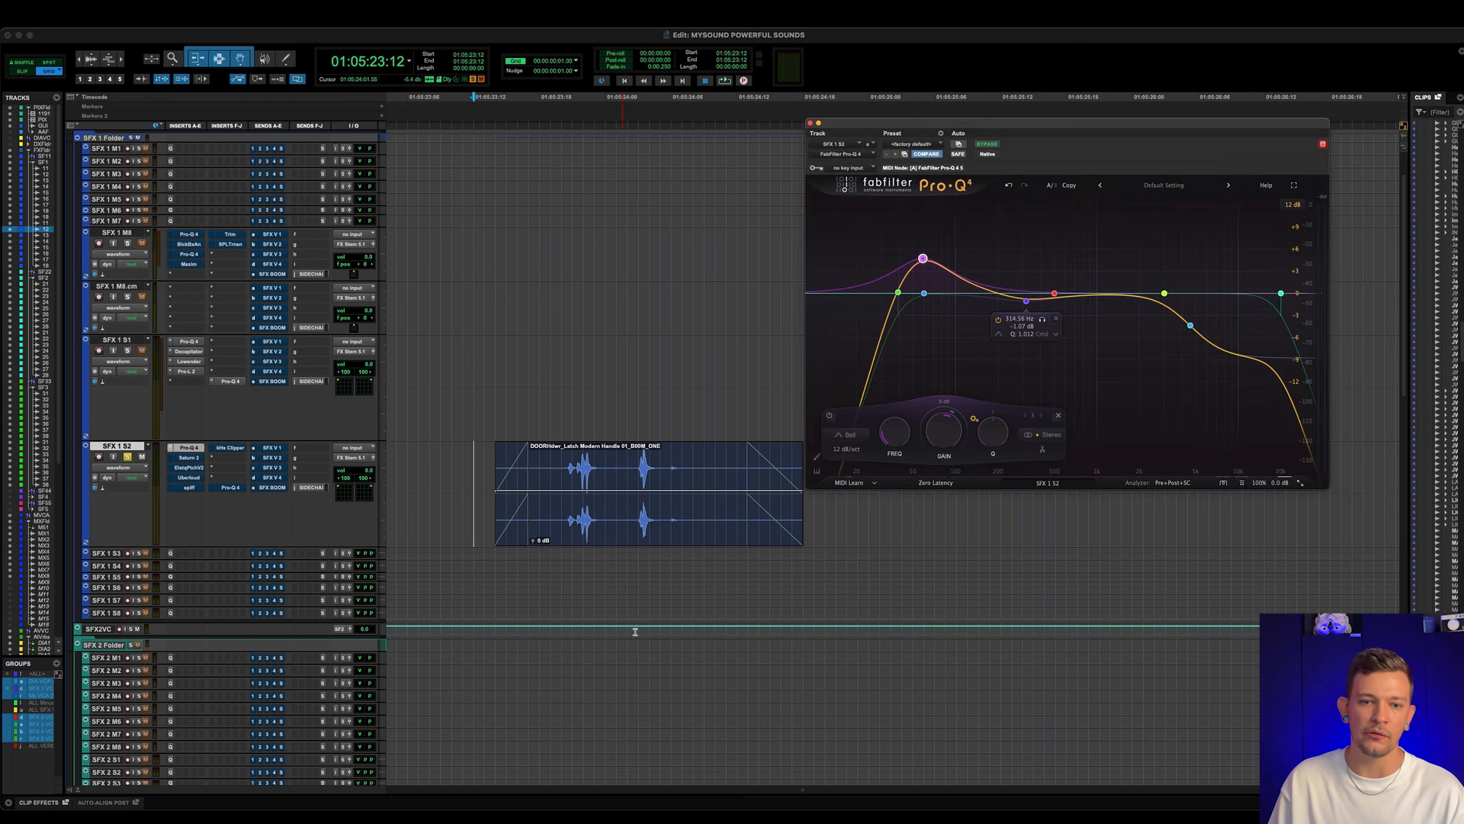
key("space")
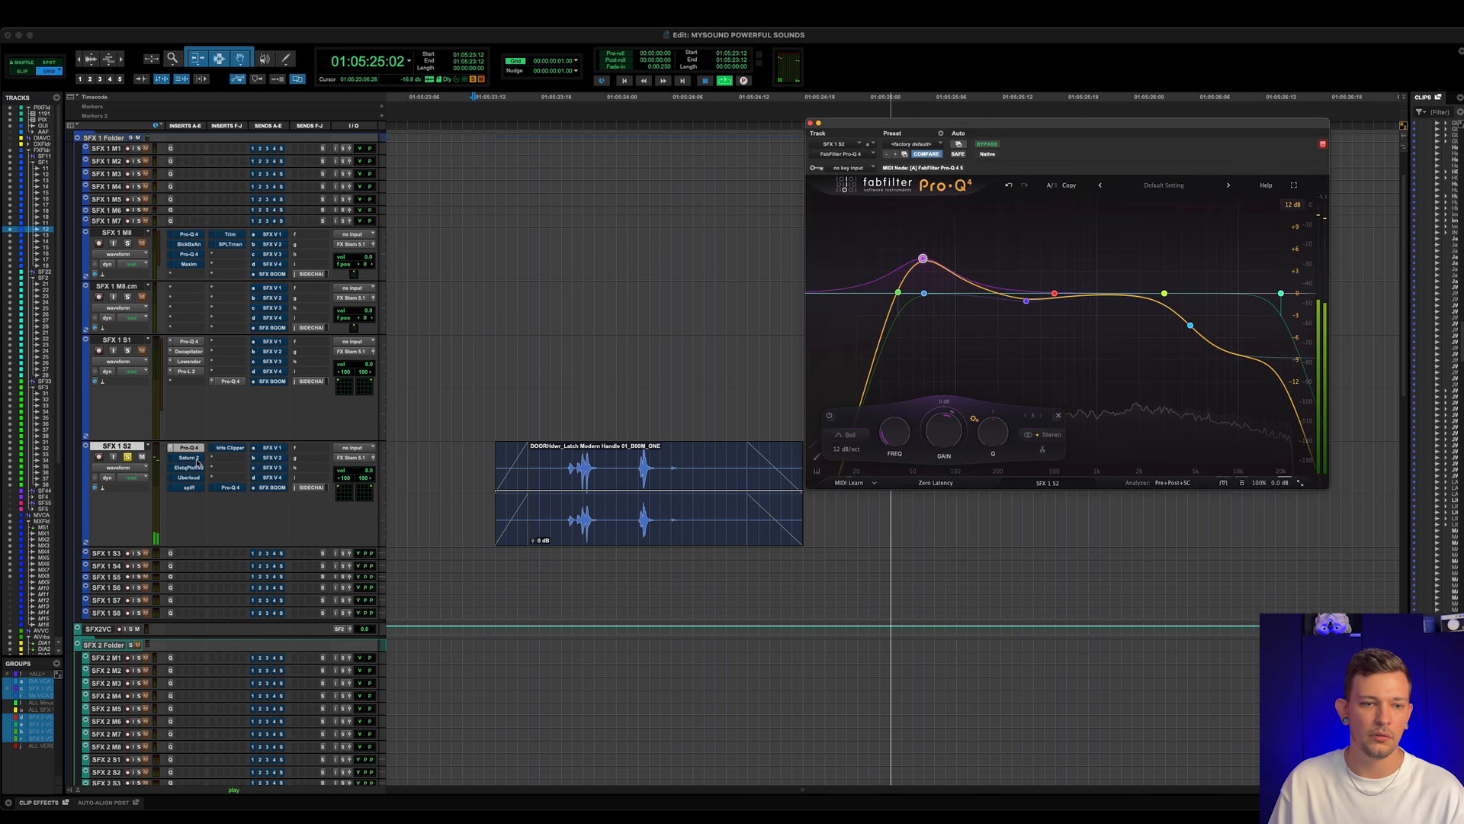
key("space")
- Activate and open Saturn 2 on SFX 1 S2, keep its Clean Tube style, and raise the Dynamics amount above zero
left_click(189, 458)
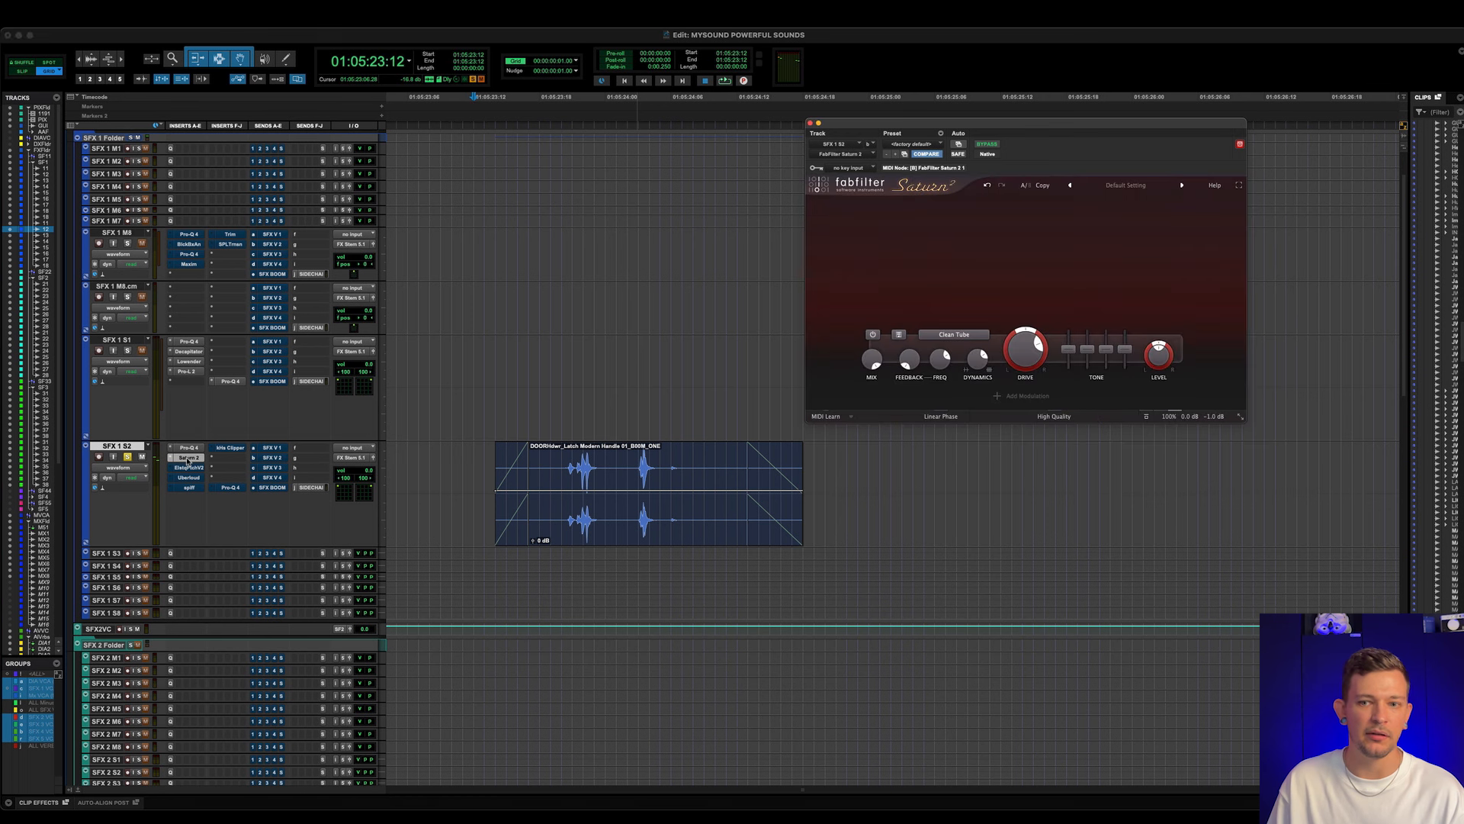
left_click(954, 334)
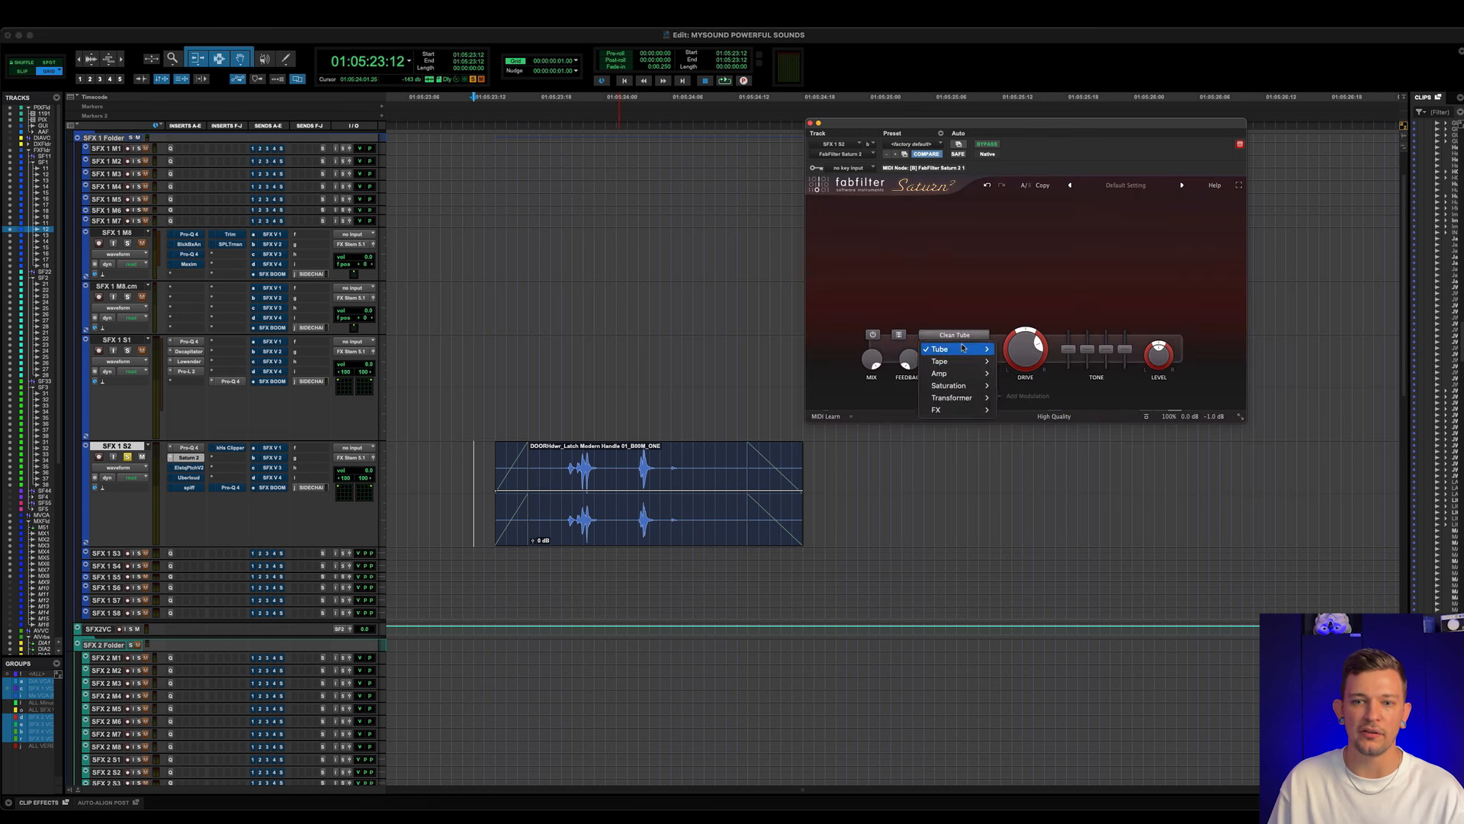
left_click(1021, 349)
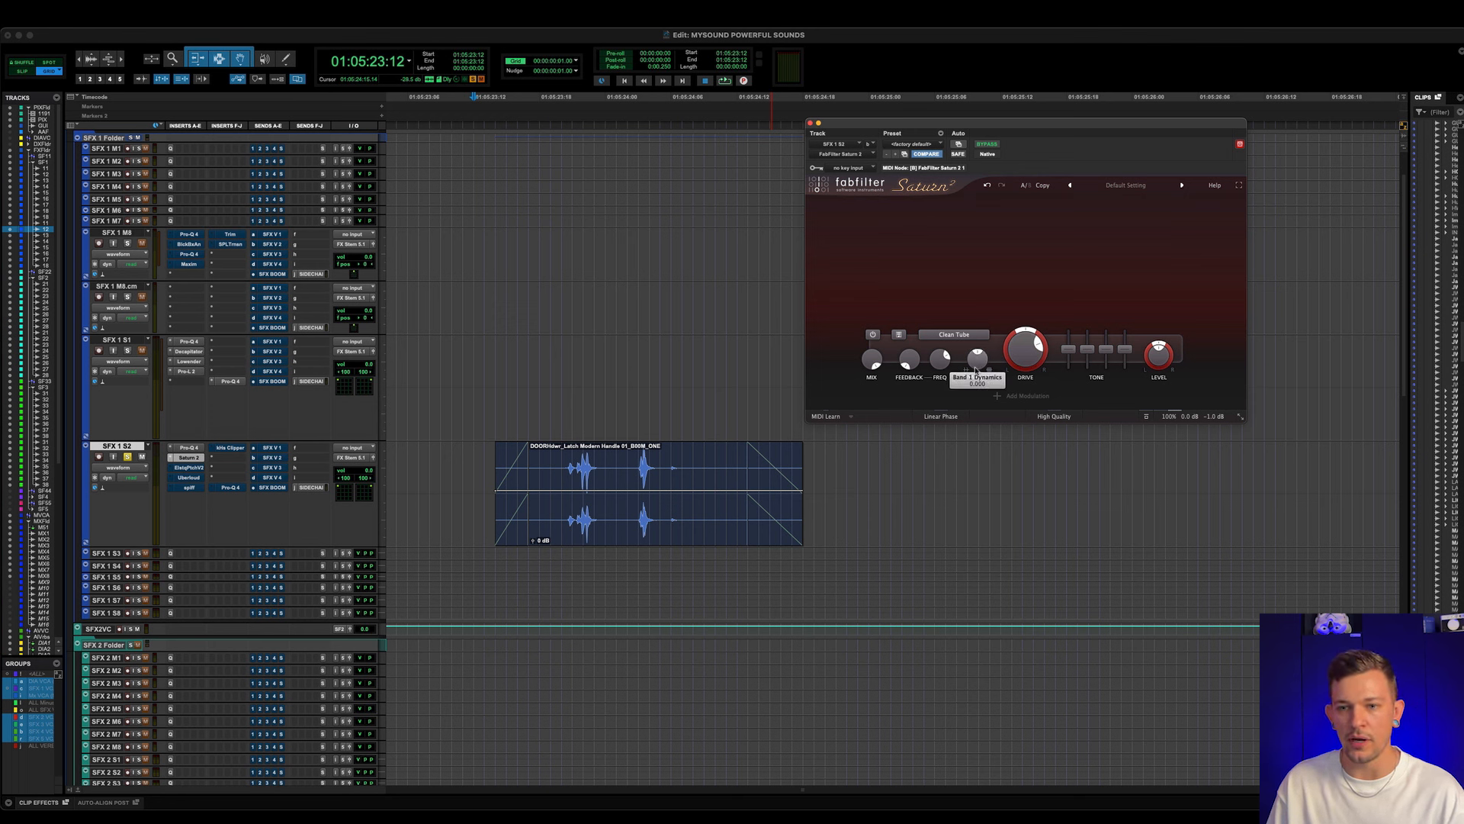
left_click_drag(975, 369, 968, 295)
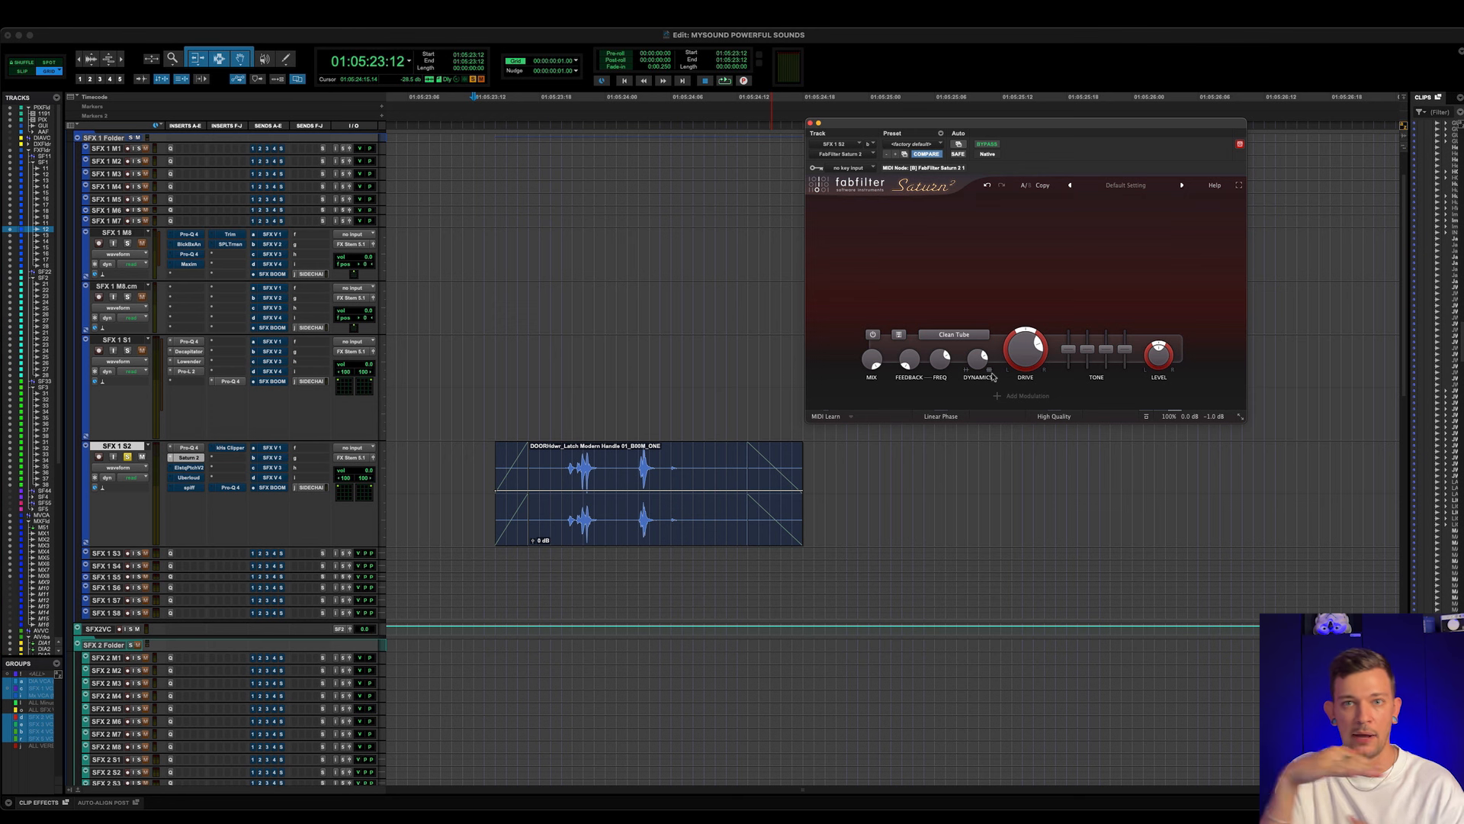
- Play the door latch clip with Saturn 2 on SFX 1 S2 active and bypassed, leaving it active
key("space")
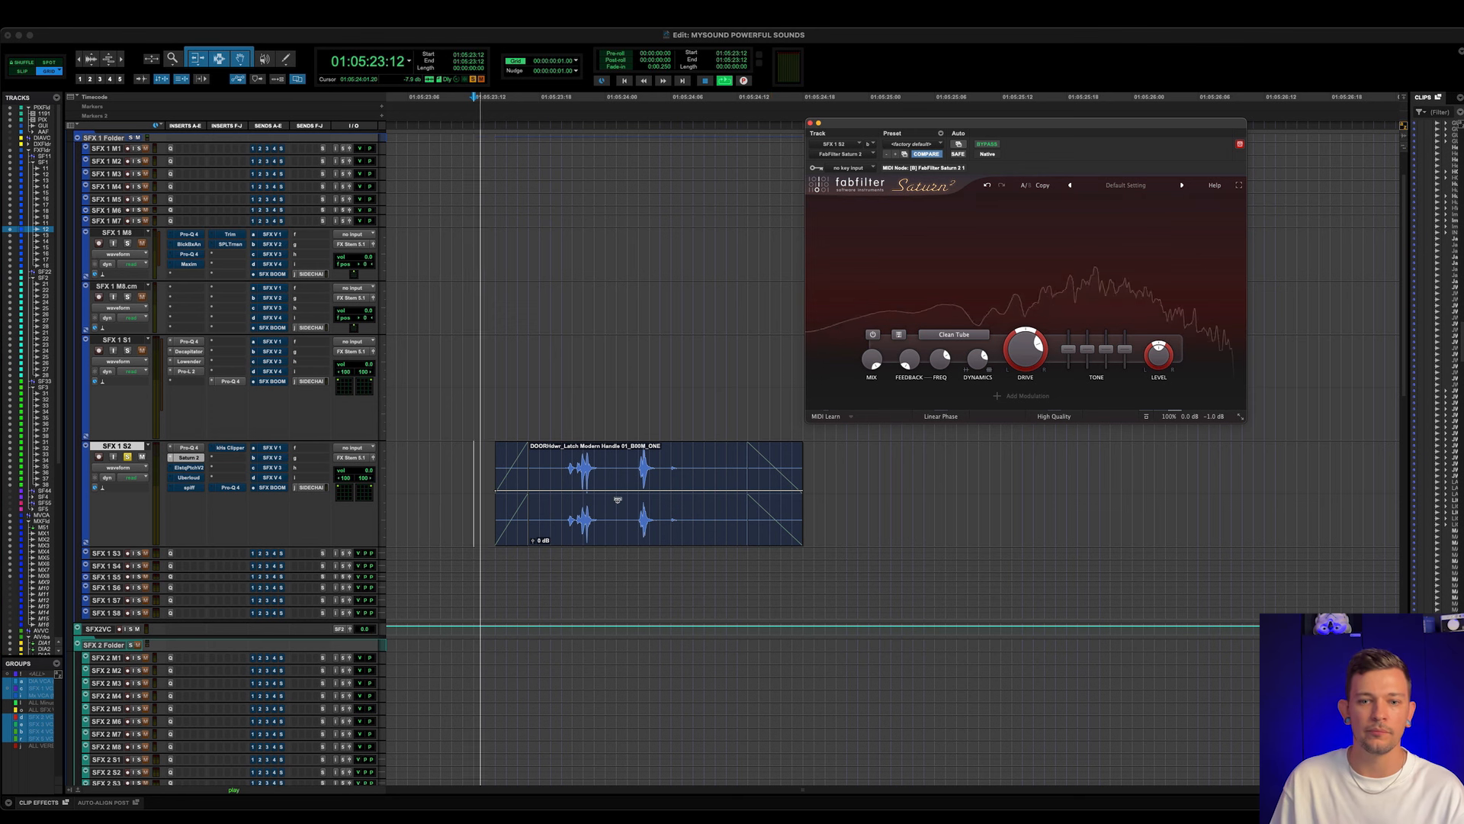
left_click(193, 460, "super")
key("space")
key("space")
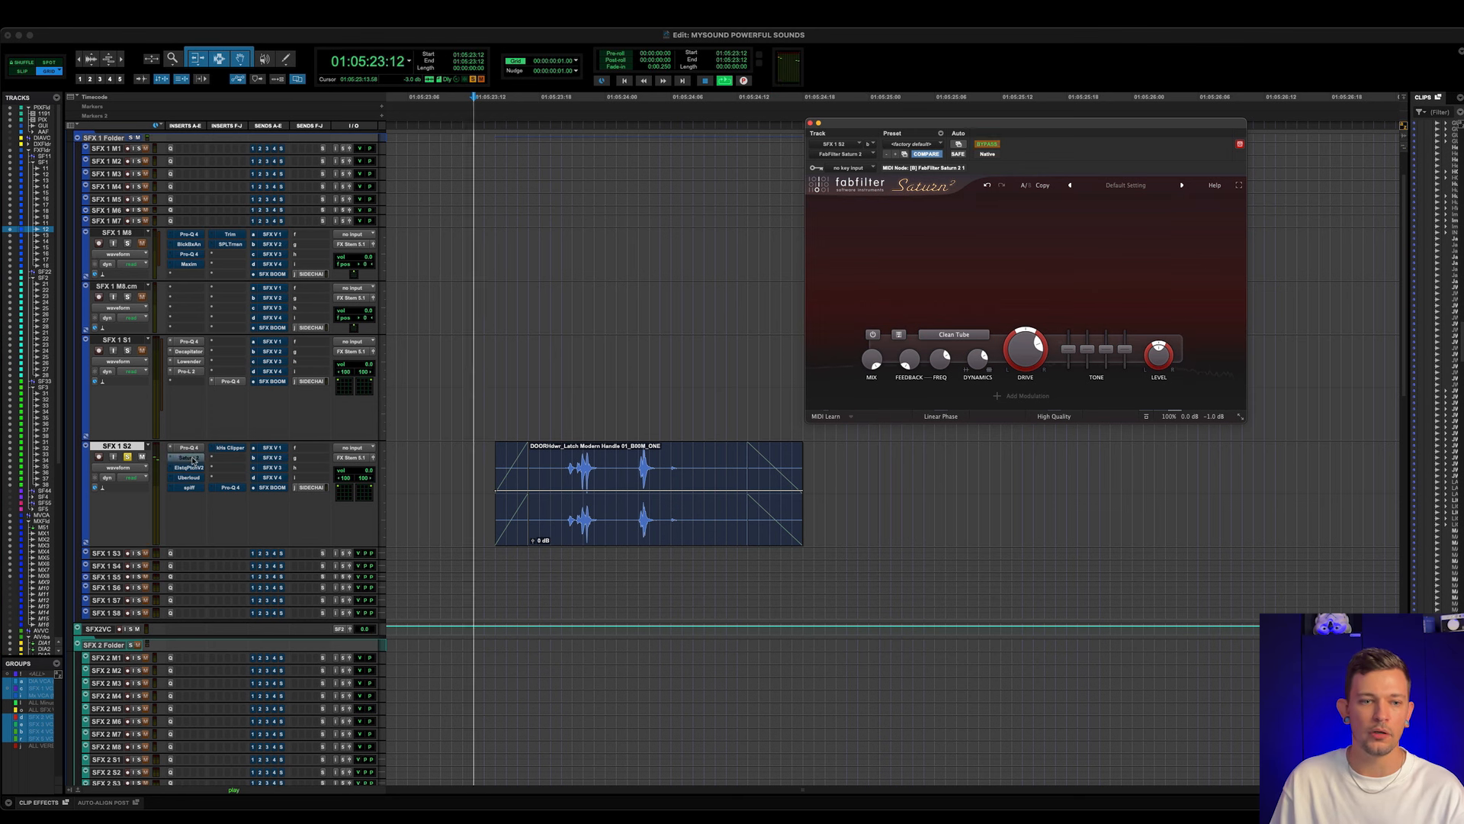
left_click(193, 459, "super")
key("space")
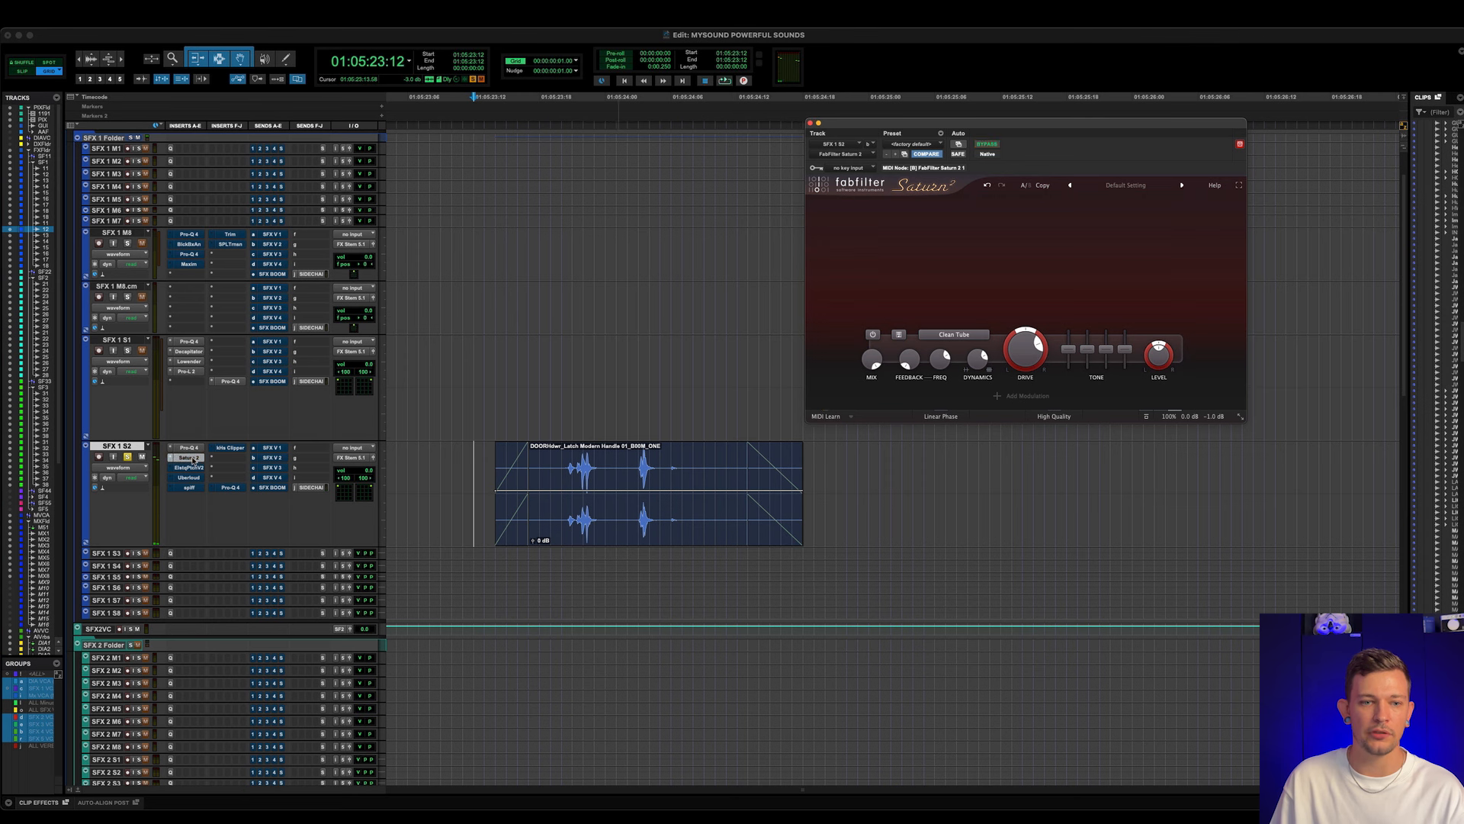
key("space")
key("space")
- Activate and open ElastiquePitchV2 on SFX 1 S2, and set its dry/wet mix to about 42%
left_click(191, 467)
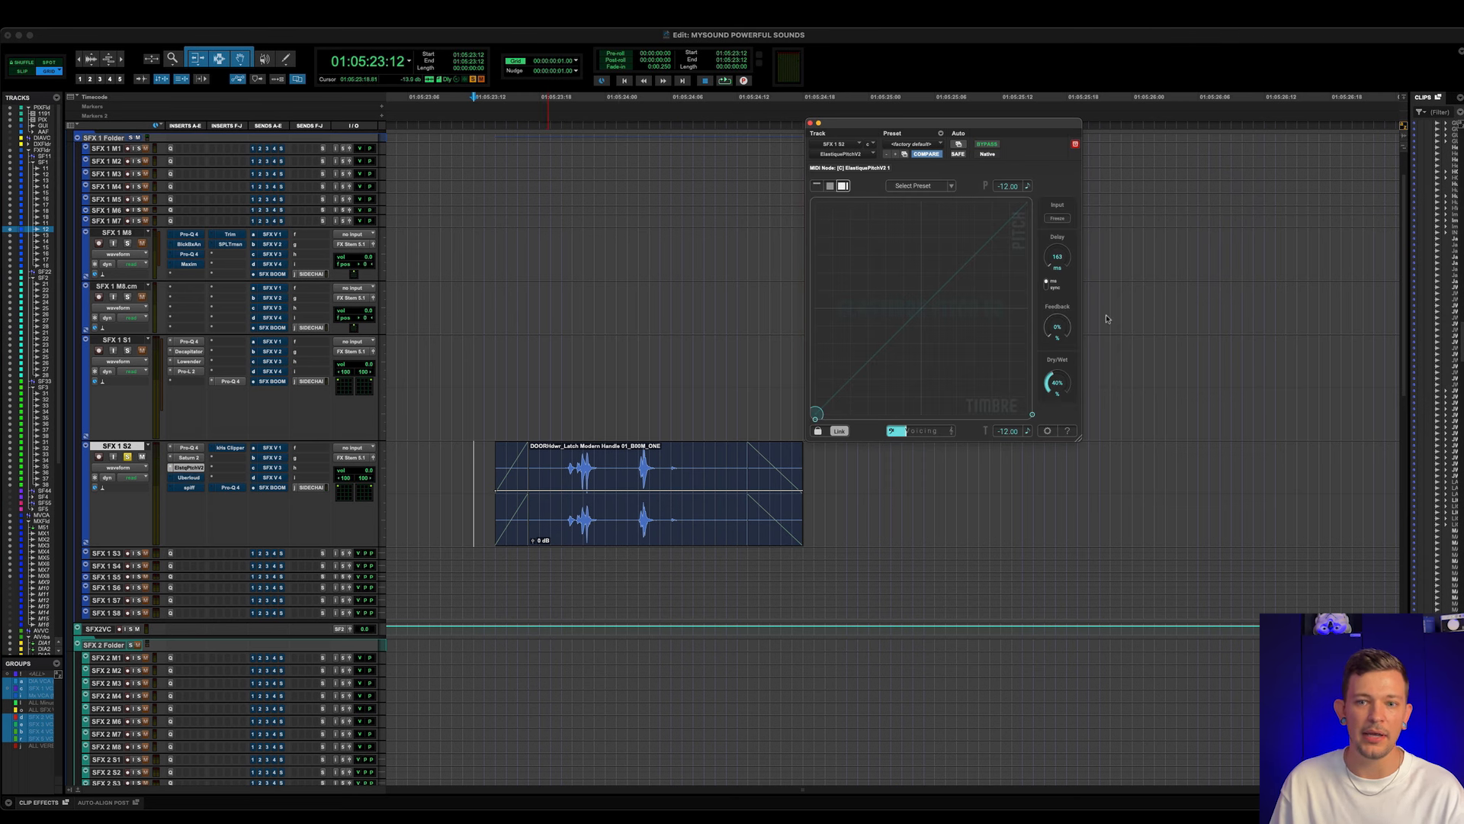
mouse_move(1055, 383)
left_mouse_down()
mouse_move(1055, 294)
mouse_move(1053, 382)
left_mouse_up()
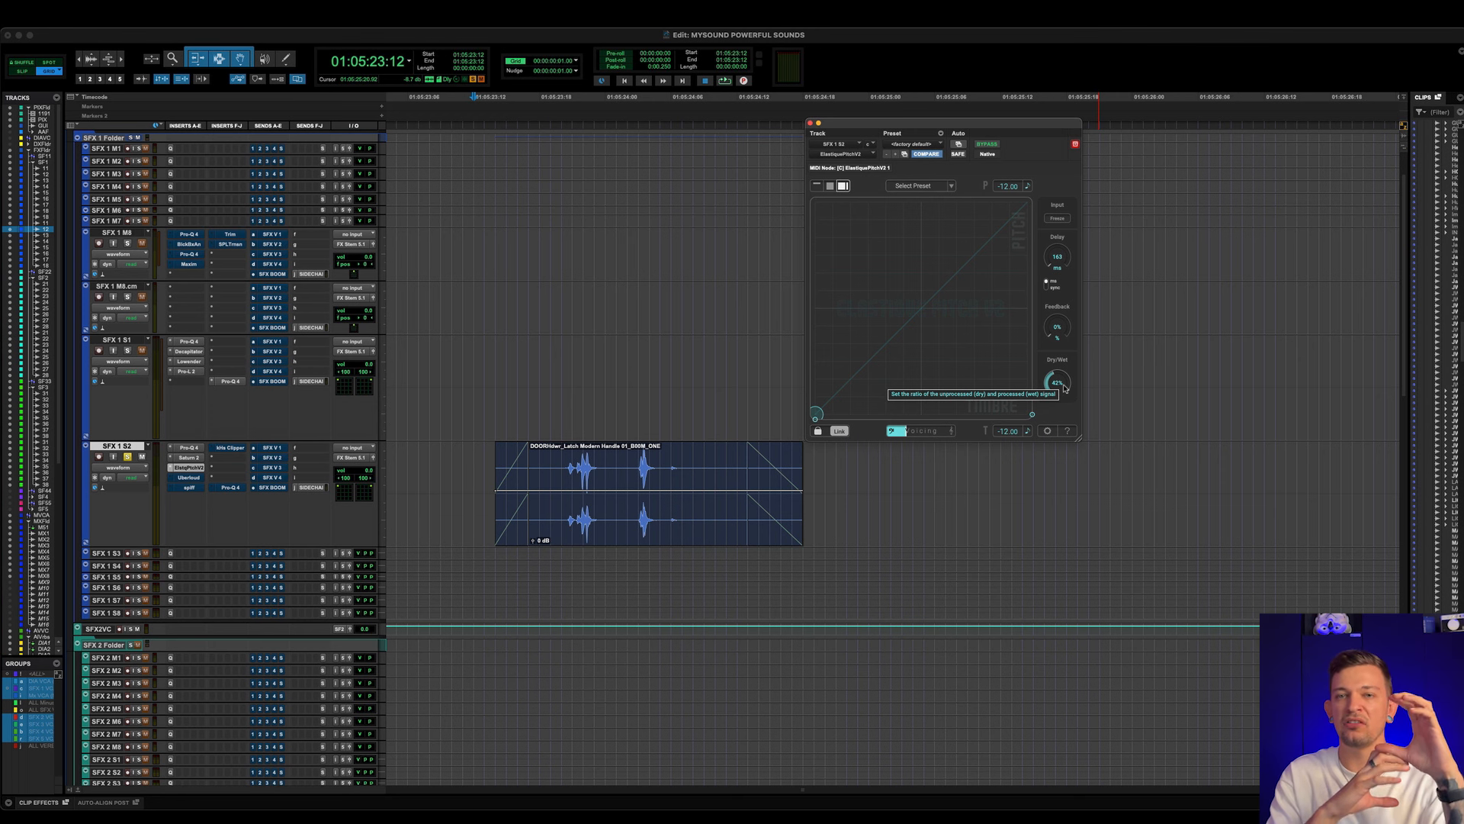
- Play the door latch clip with ElastiquePitchV2 on SFX 1 S2 active and bypassed, leaving it active
key("space")
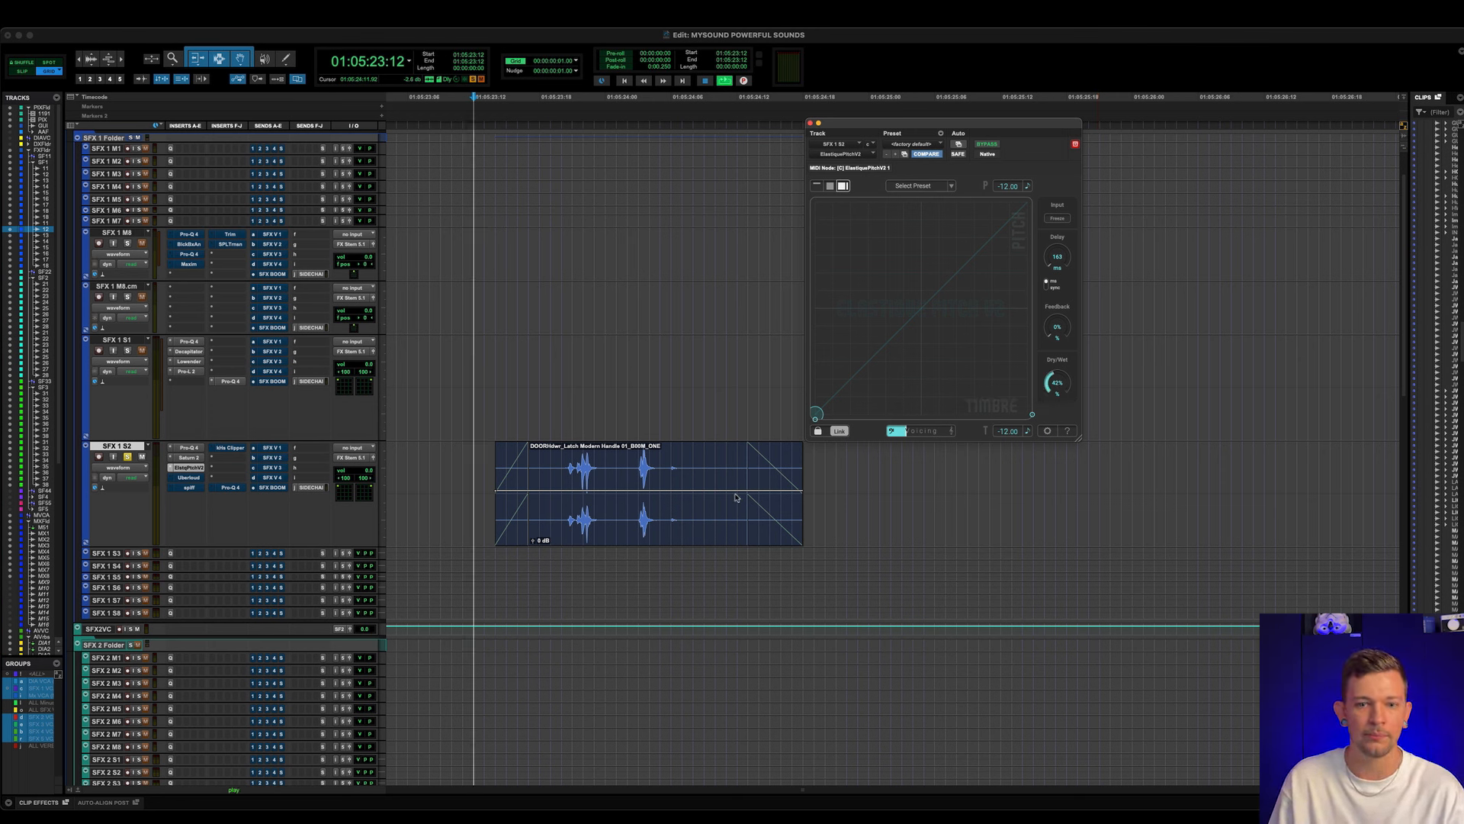
key("space")
left_click(195, 469, "super")
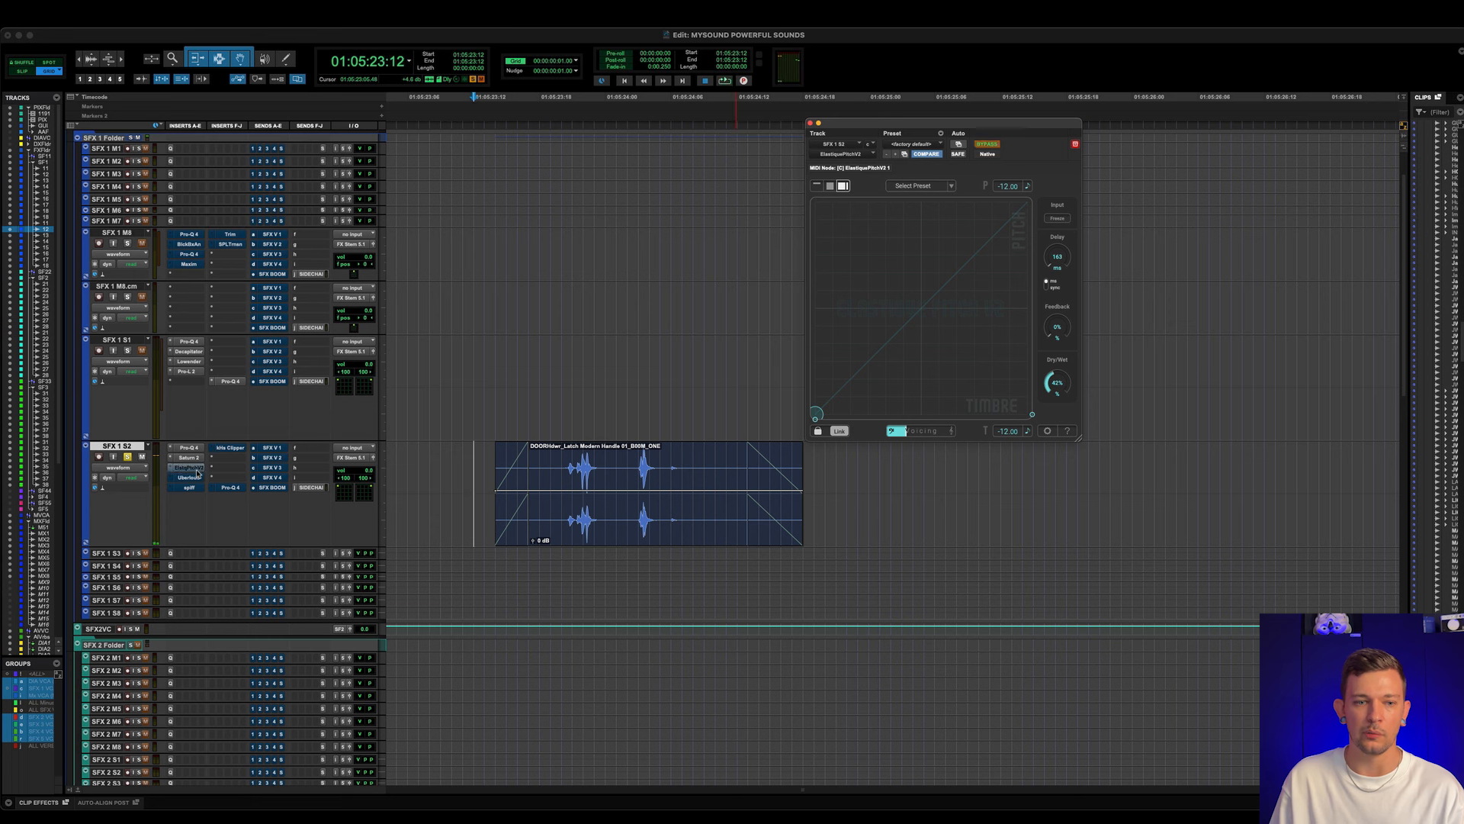
key("space")
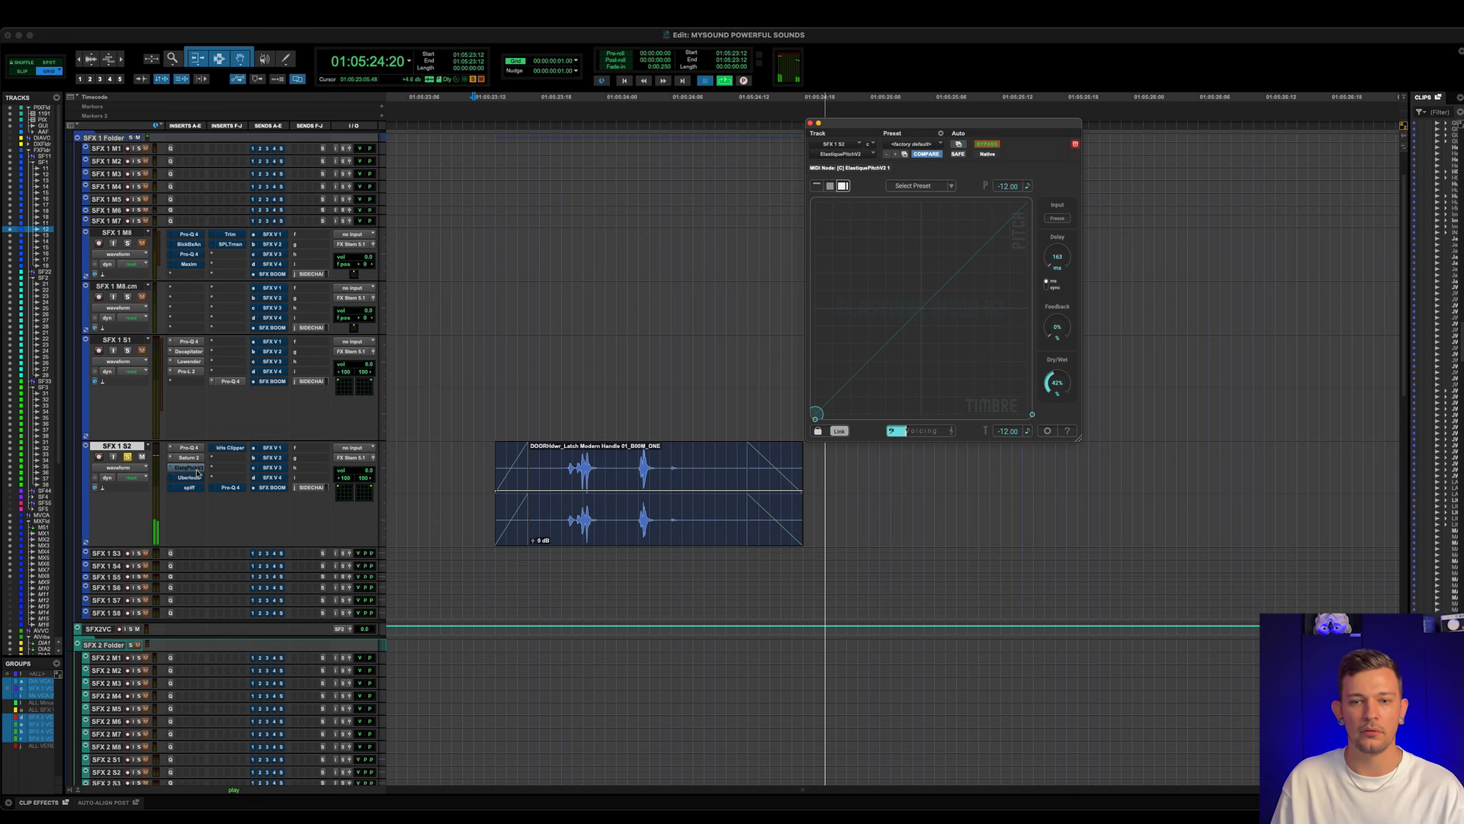
key("space")
left_click(196, 469, "super")
key("space")
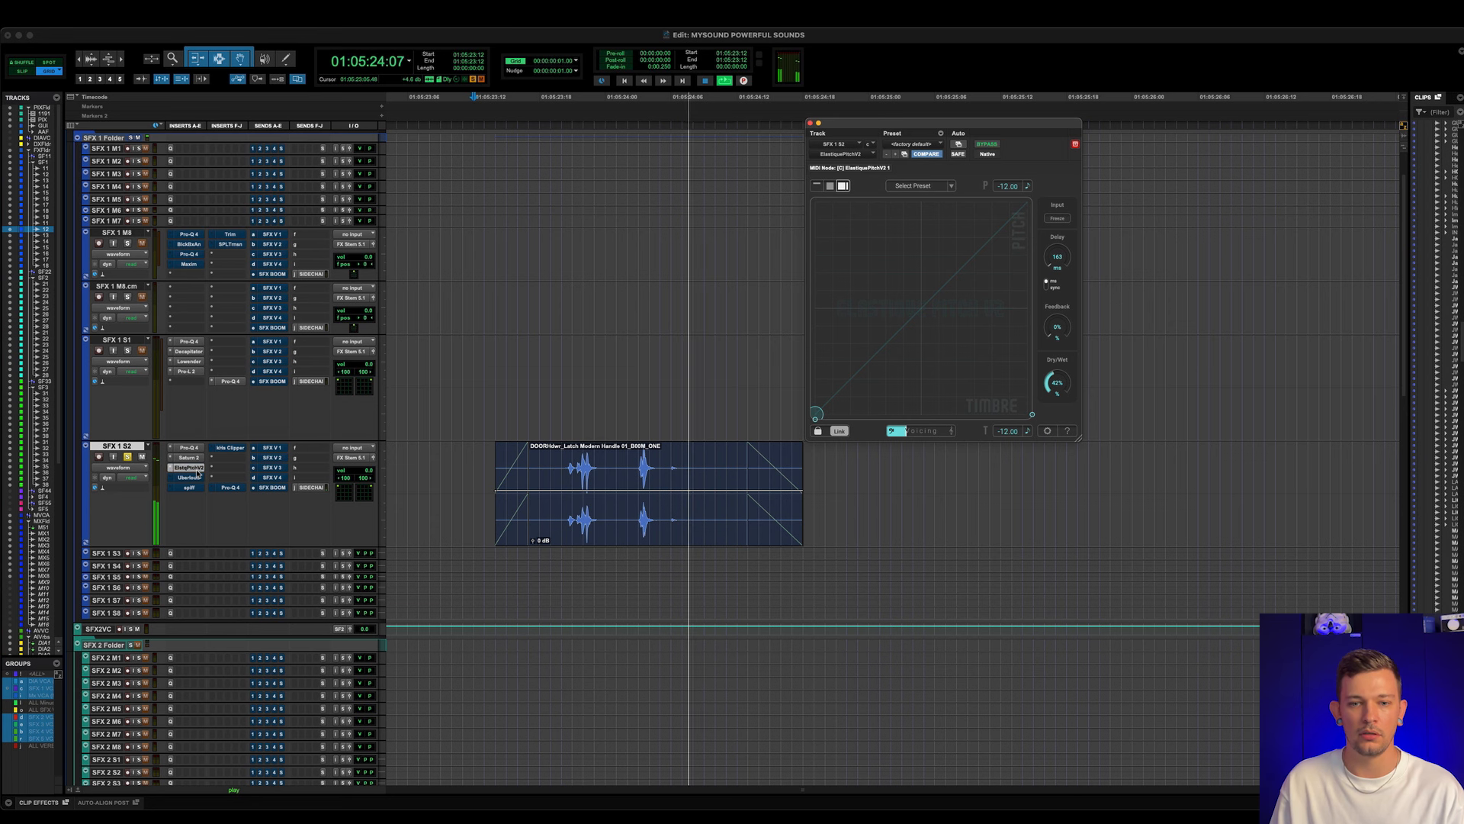
key("space")
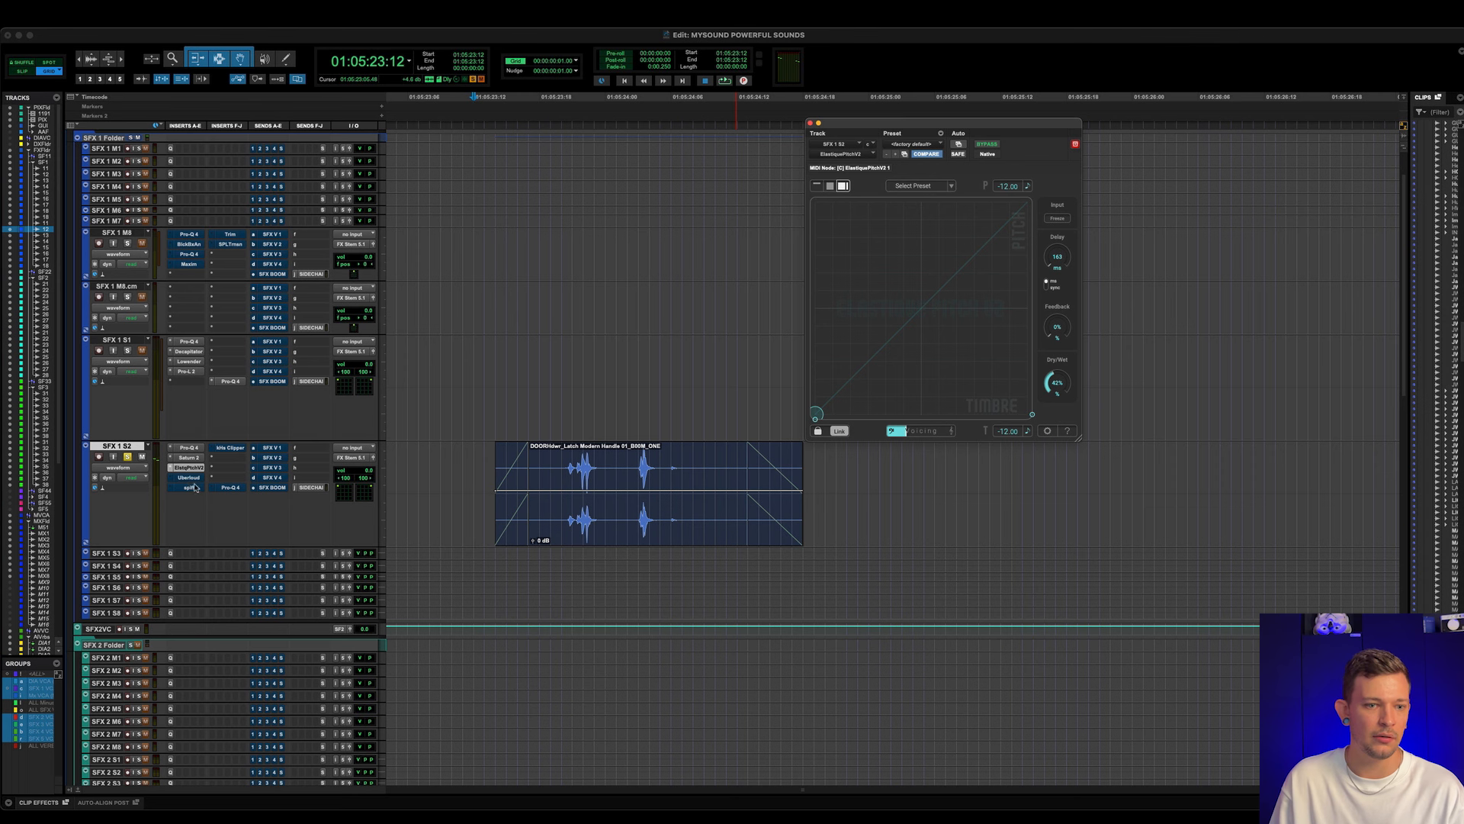
- Activate and open Uberloud on SFX 1 S2, compare its 1-Band and 3-Band modes keeping 3-Band, and set Denoise to 50%
left_click(196, 479)
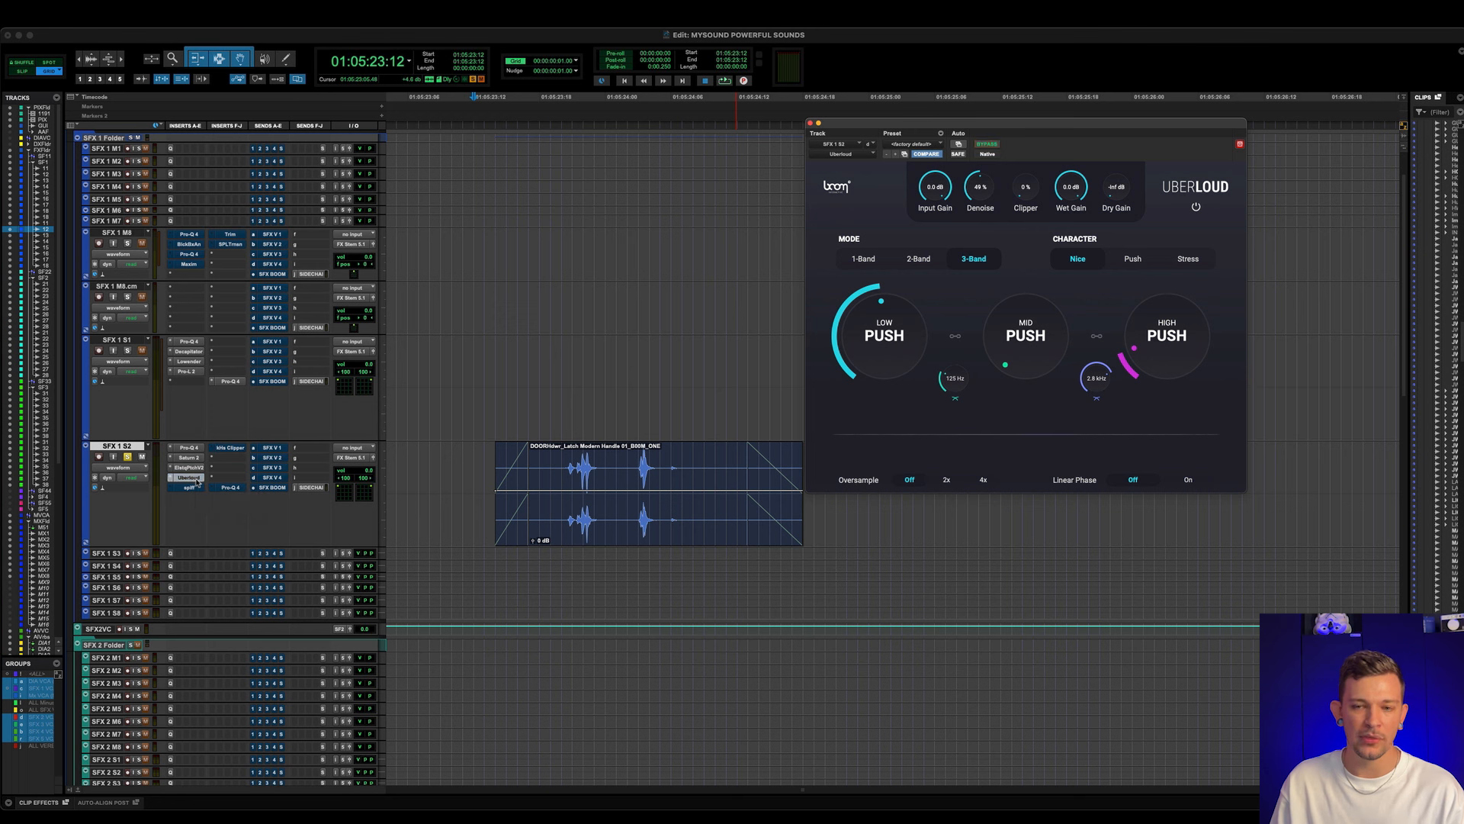
left_click(863, 260)
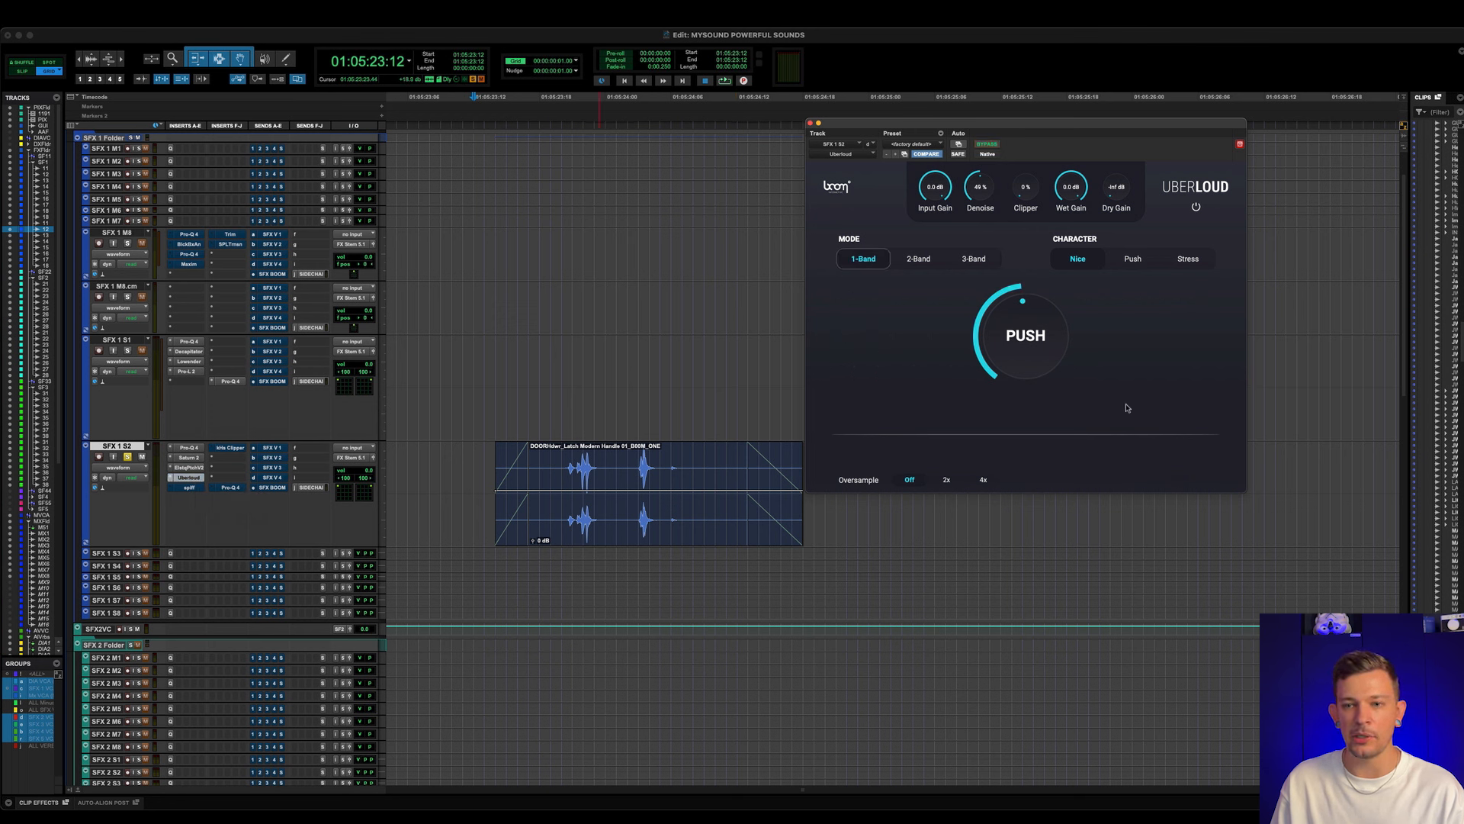
left_click(974, 263)
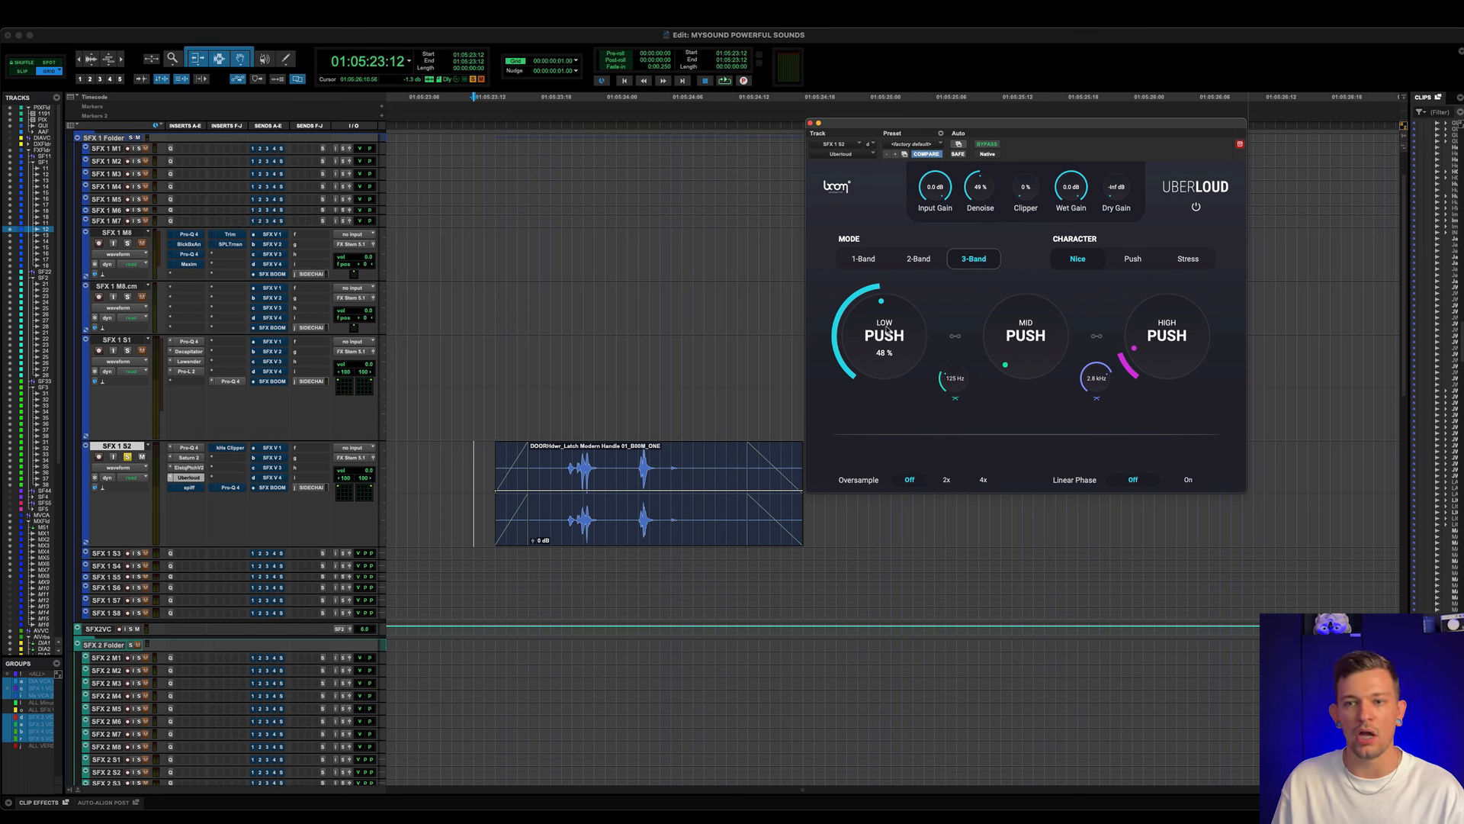
mouse_move(1164, 361)
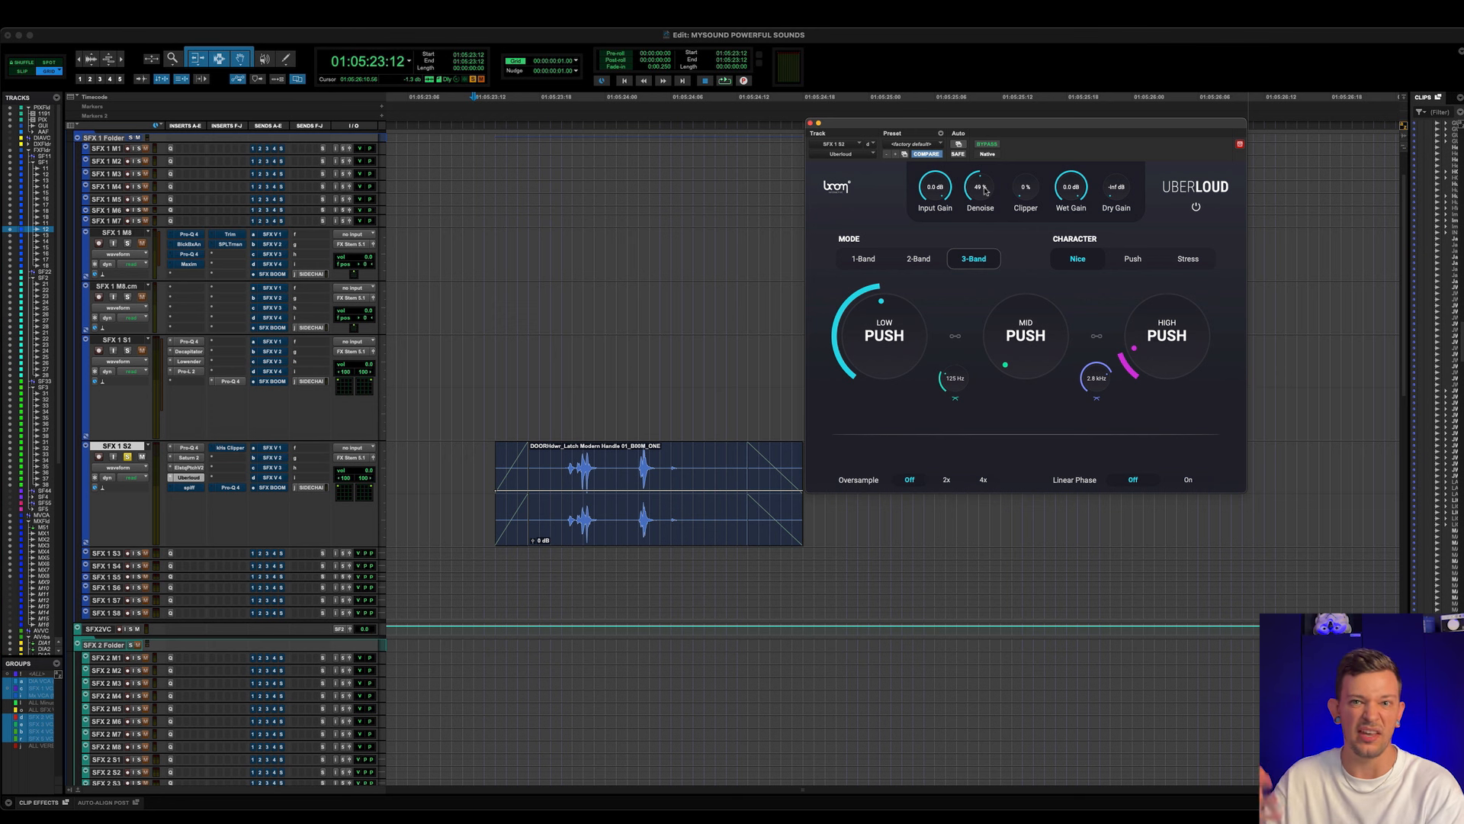
scroll(984, 190, "up", 1)
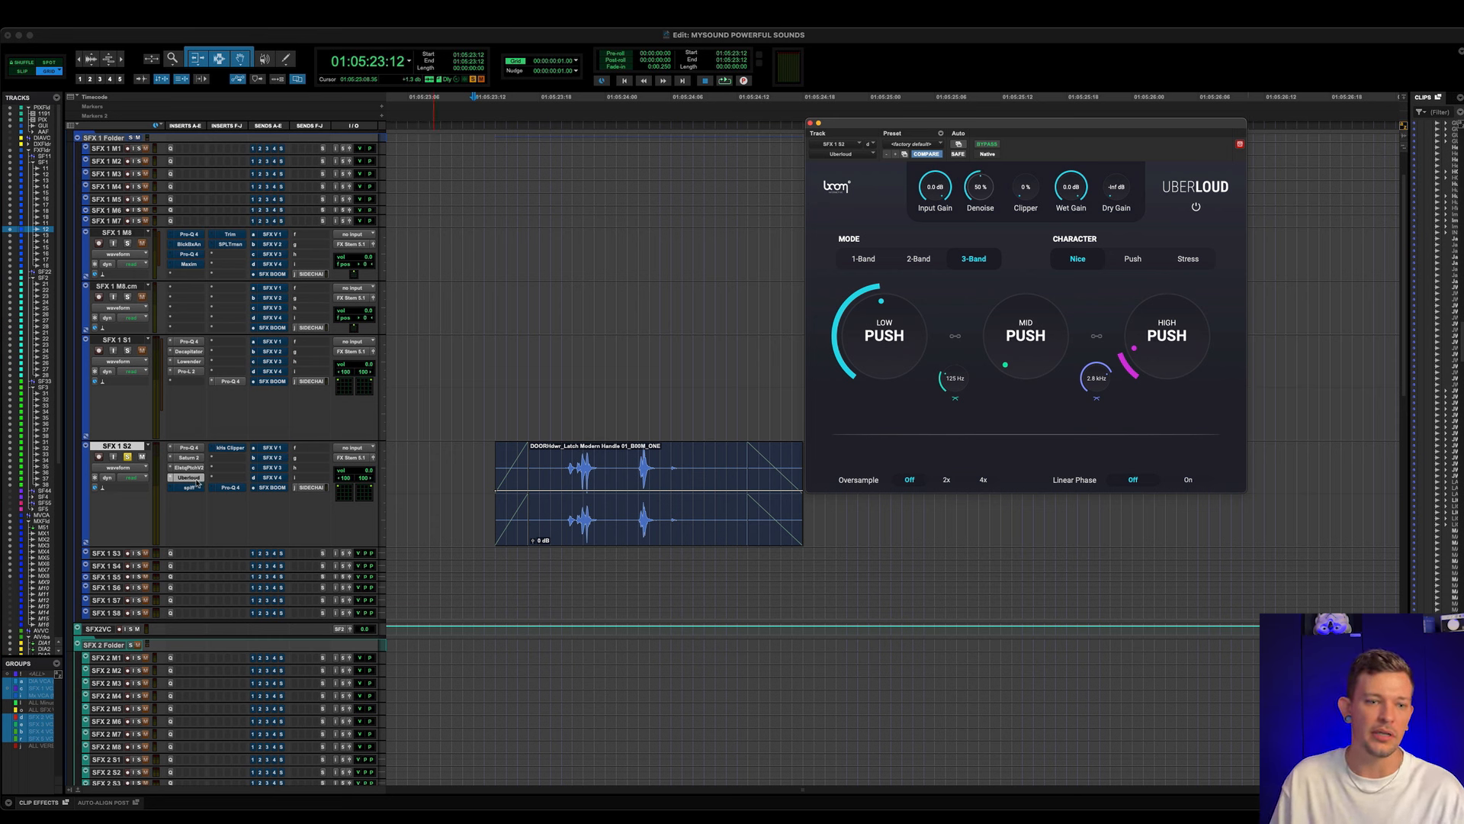
- Play the door latch clip with Uberloud on SFX 1 S2 bypassed and active
key("space")
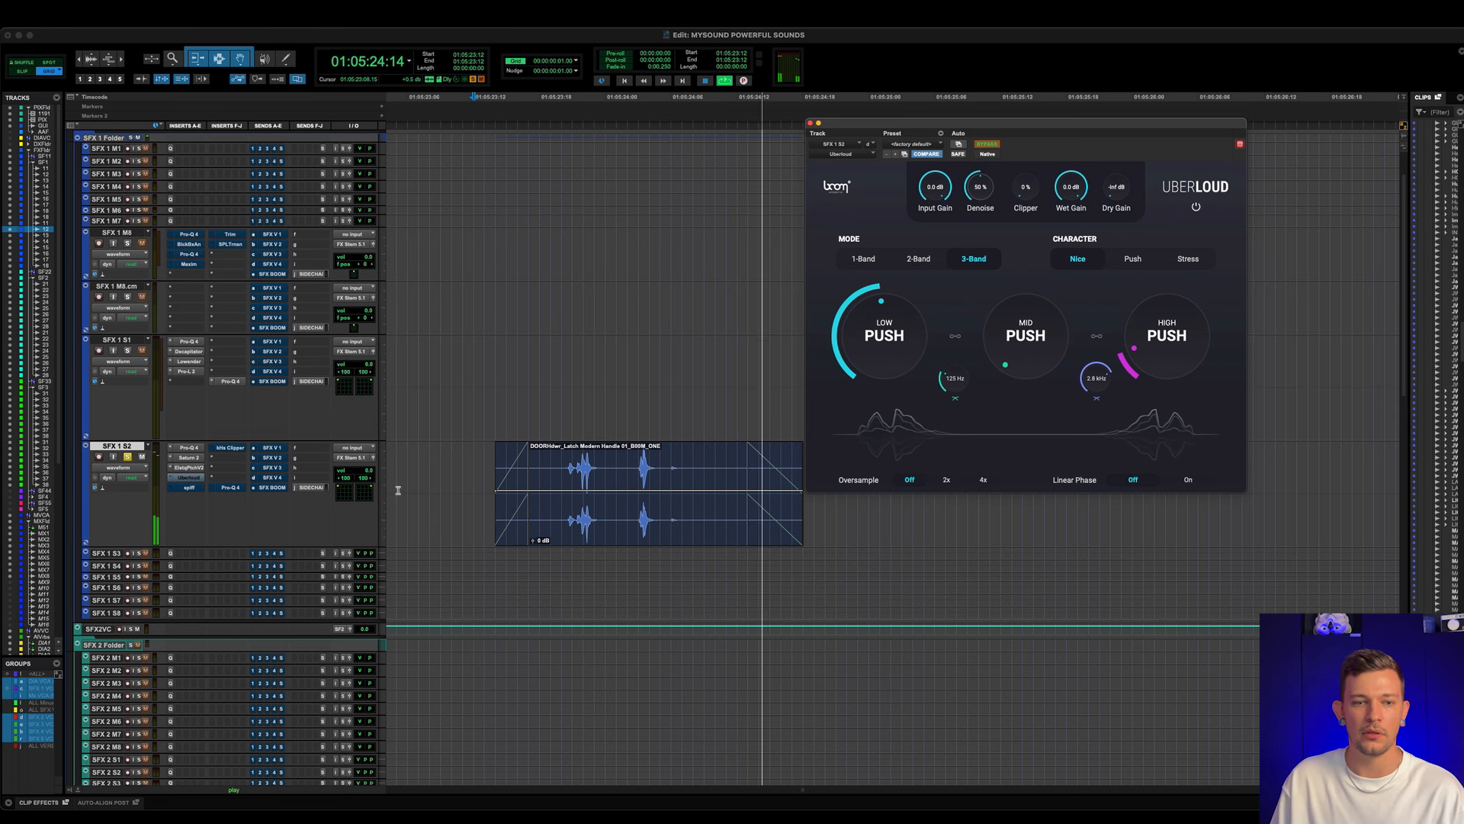
key("space")
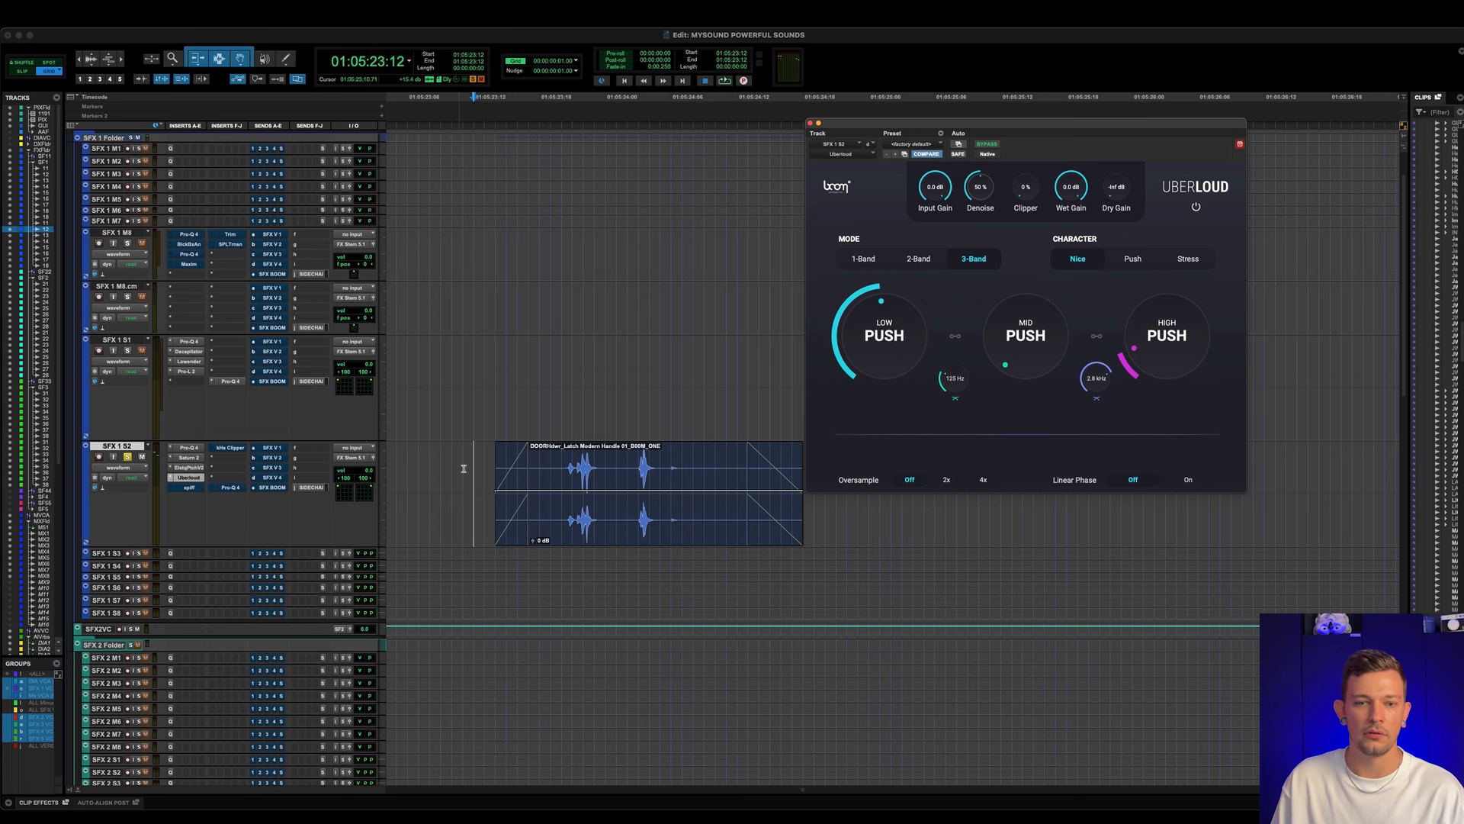
key("space")
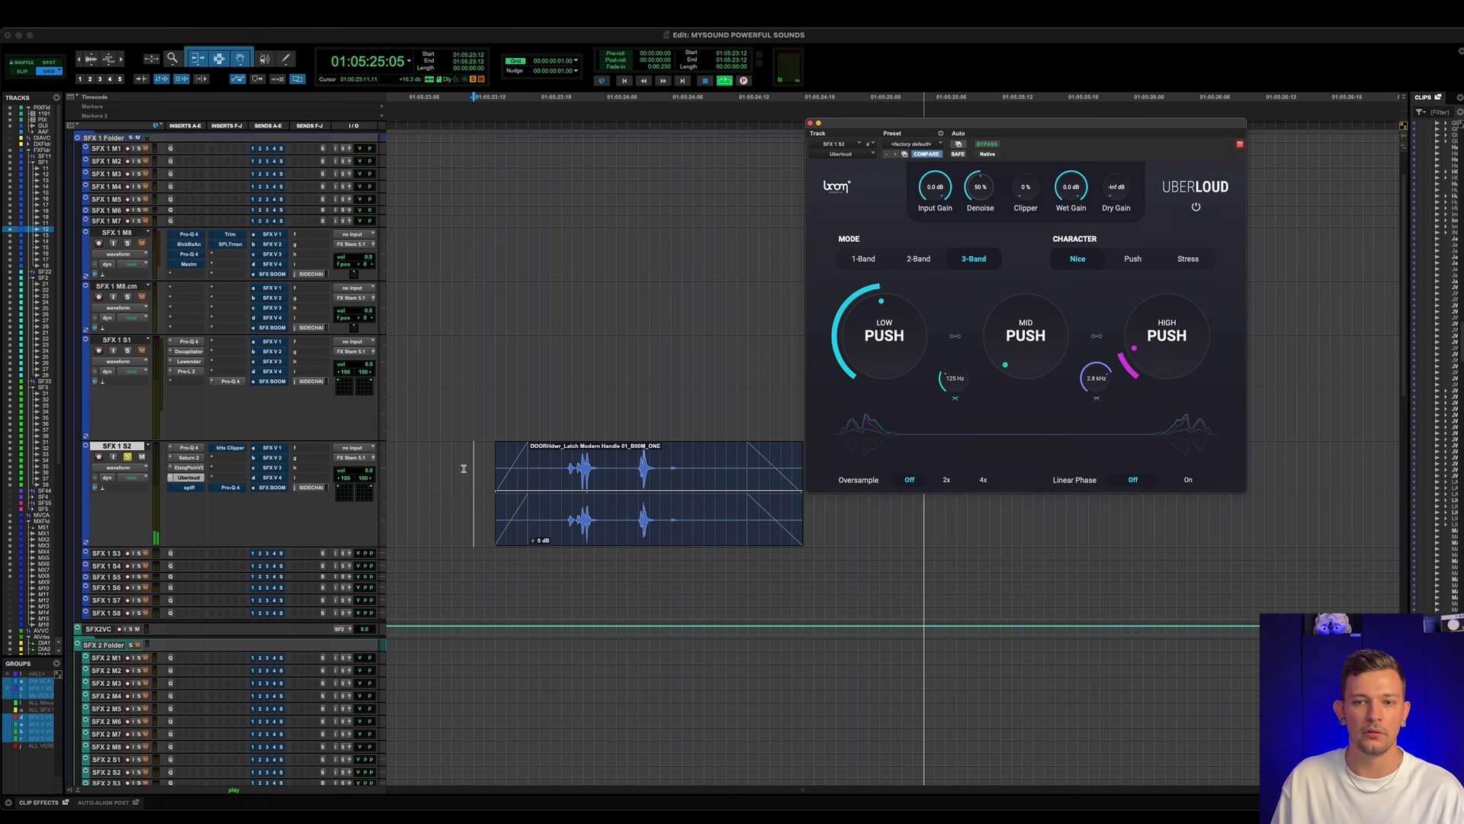
key("space")
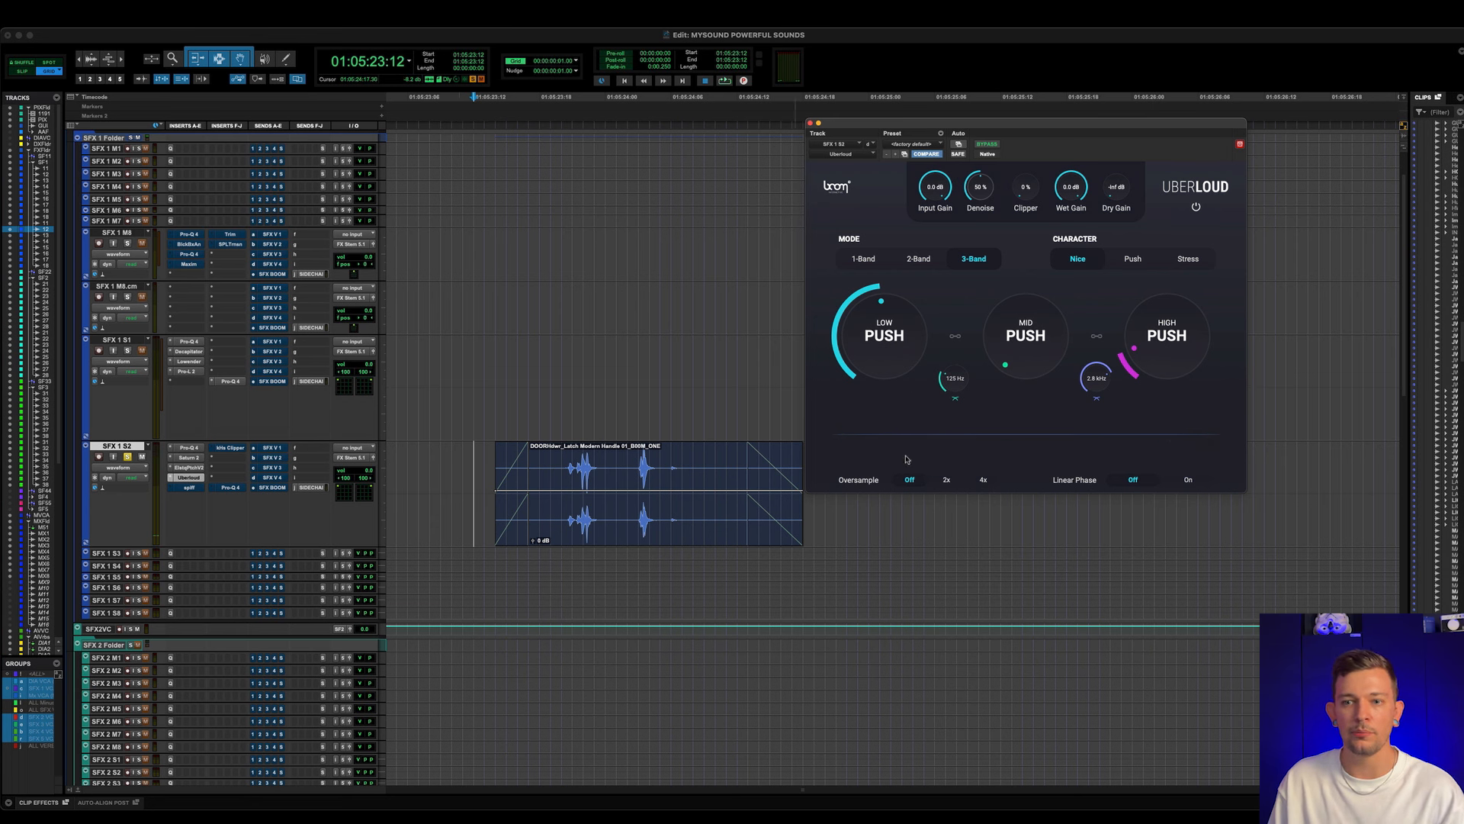
- Look through Uberloud's Push and Stress character options and return to Nice
left_click(1134, 262)
left_click(1187, 266)
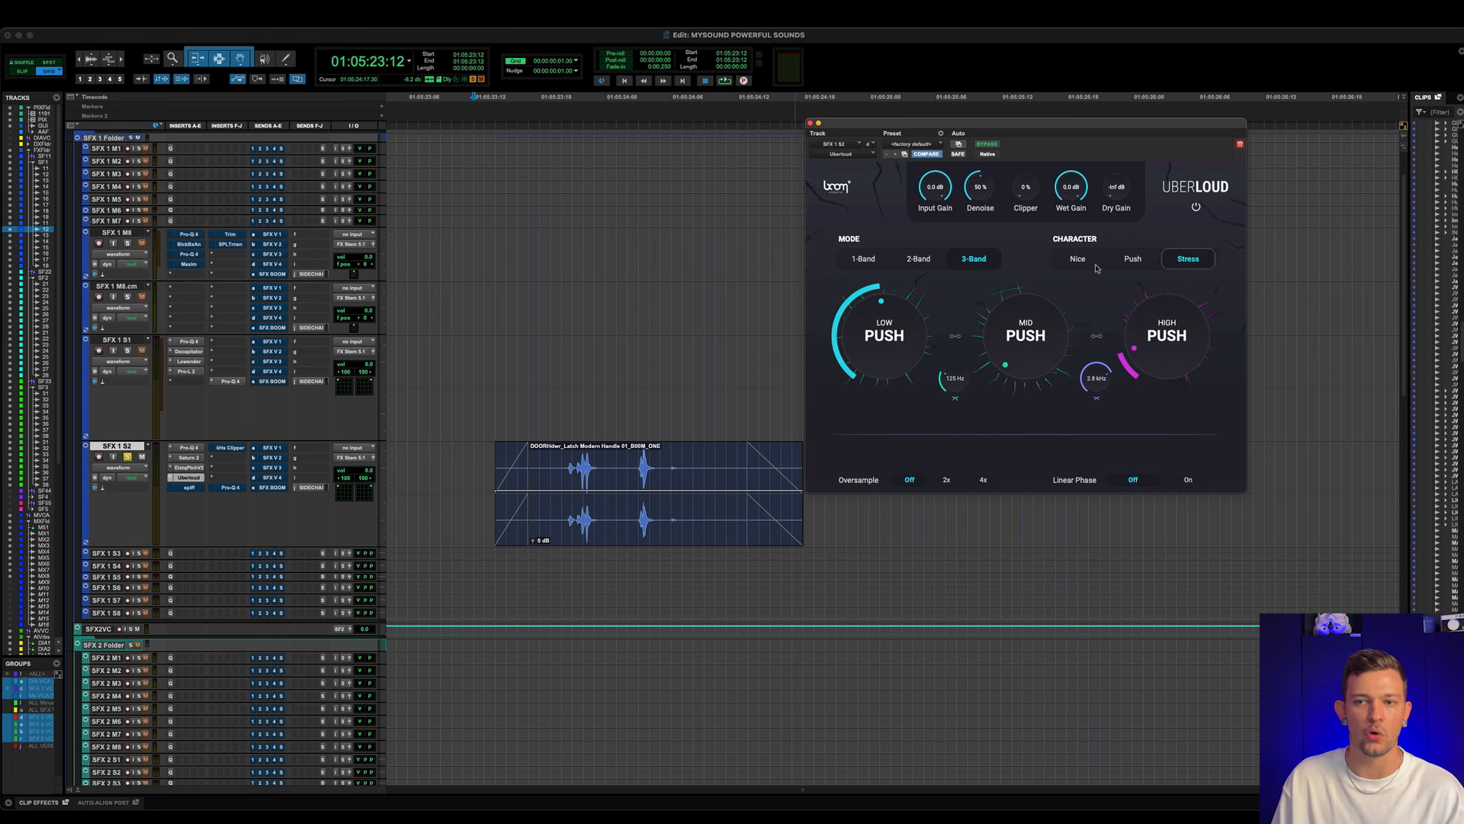
left_click(1087, 265)
left_click(1134, 263)
left_click(1187, 263)
left_click(1087, 264)
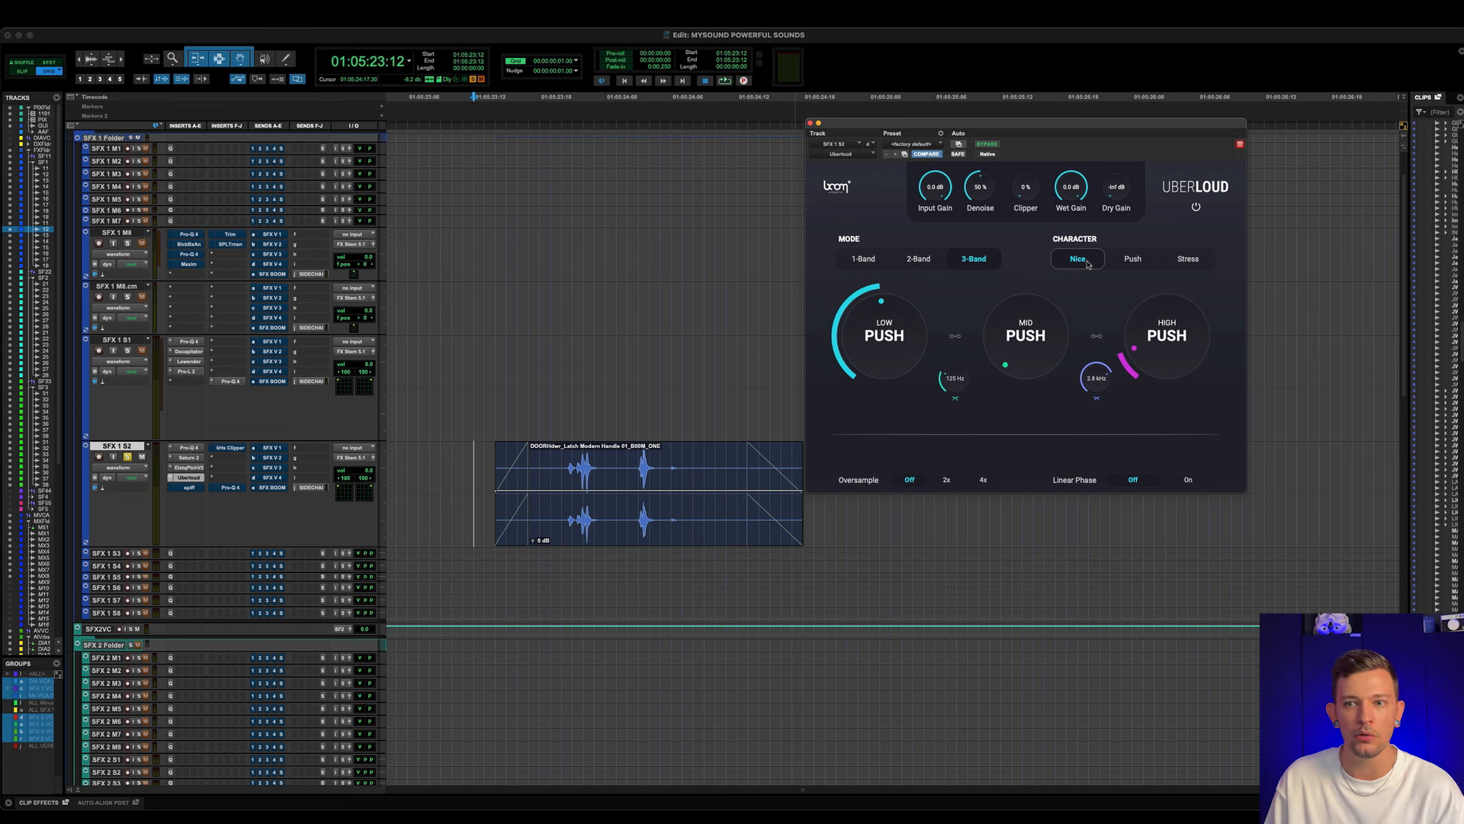
- Play the door latch clip with Uberloud's Nice character, and switch to Stress for a second playback
key("space")
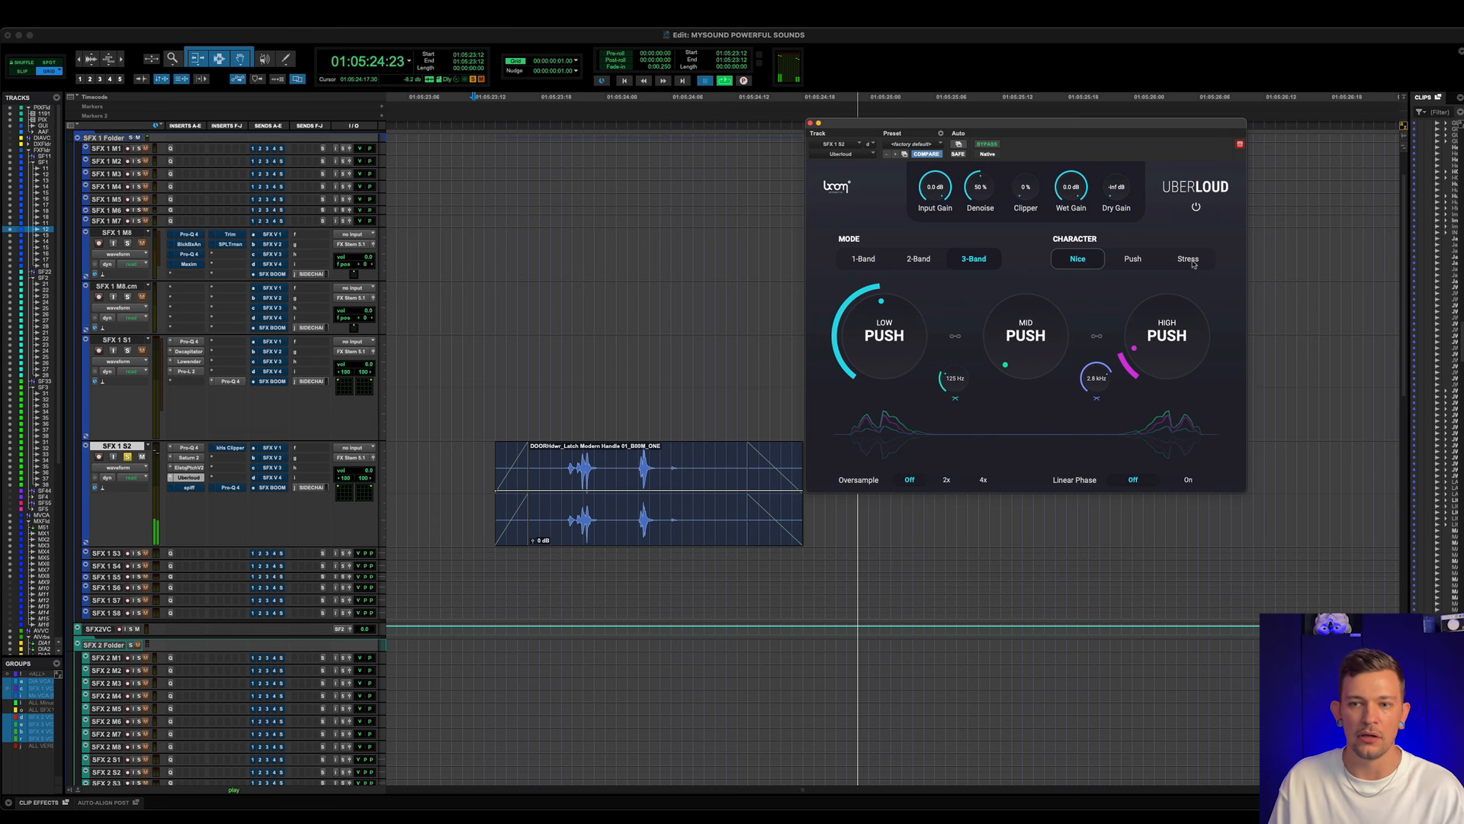
key("space")
left_click(1193, 262)
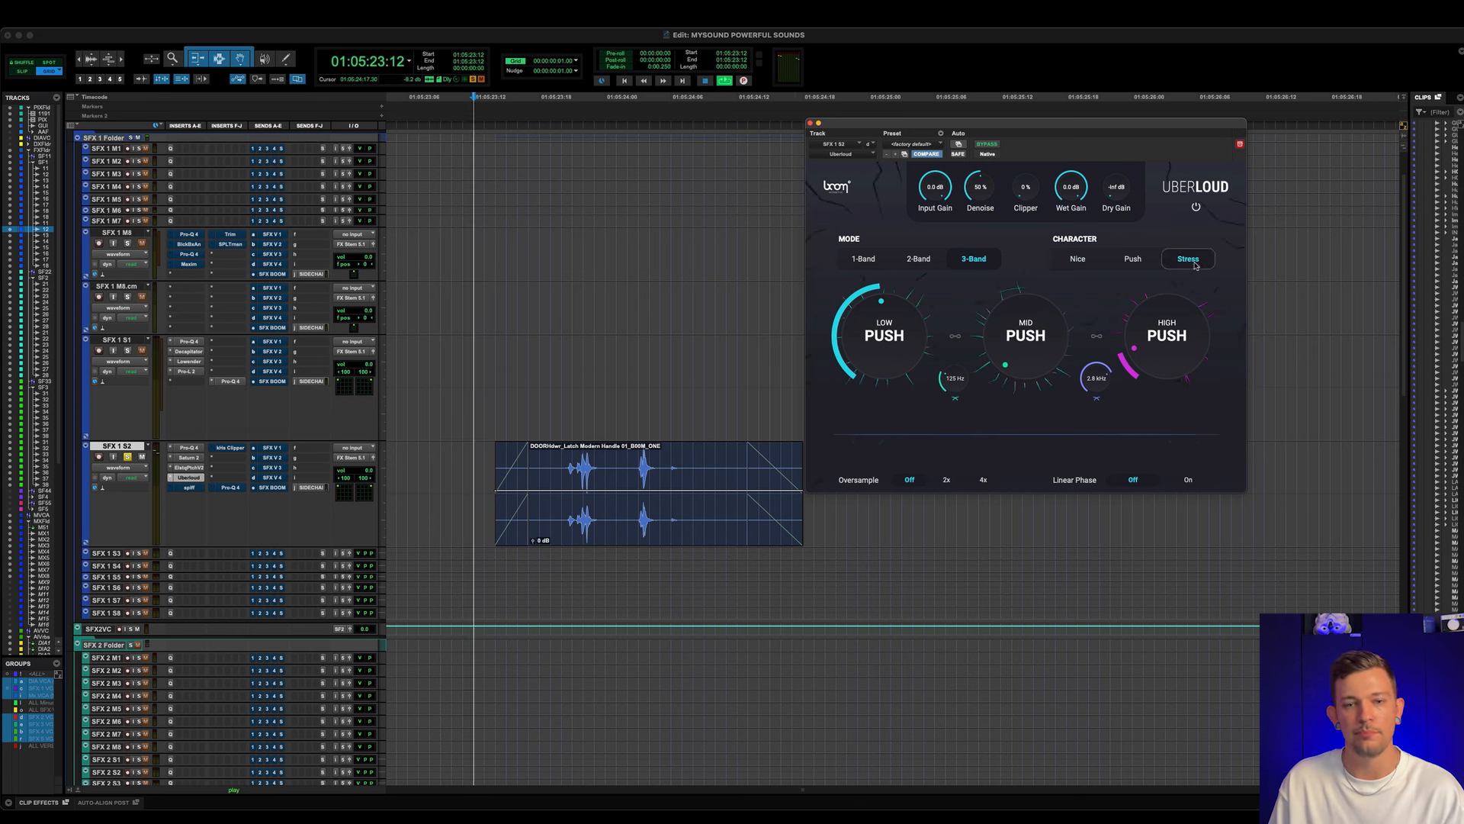
key("space")
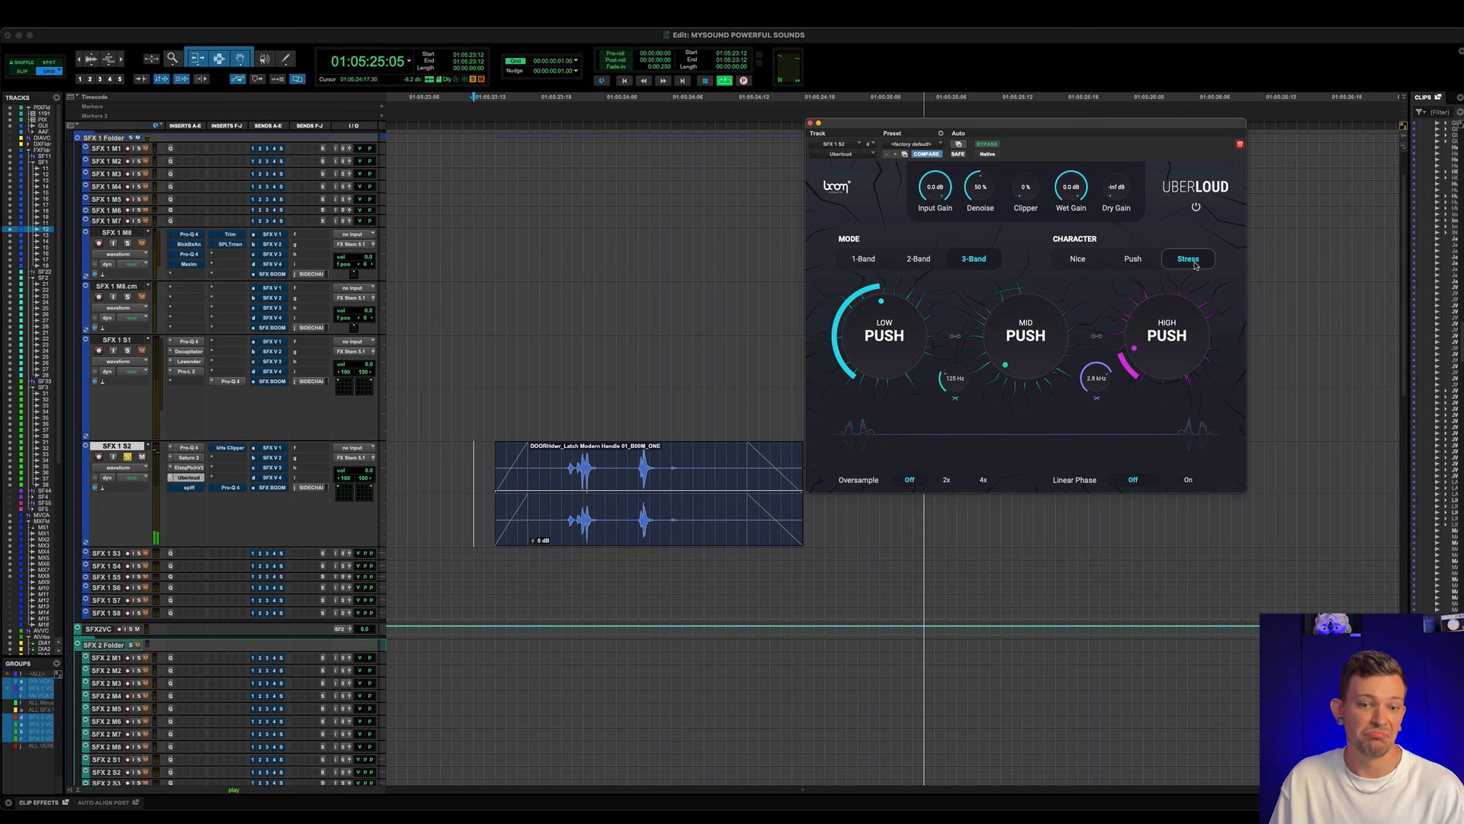
key("space")
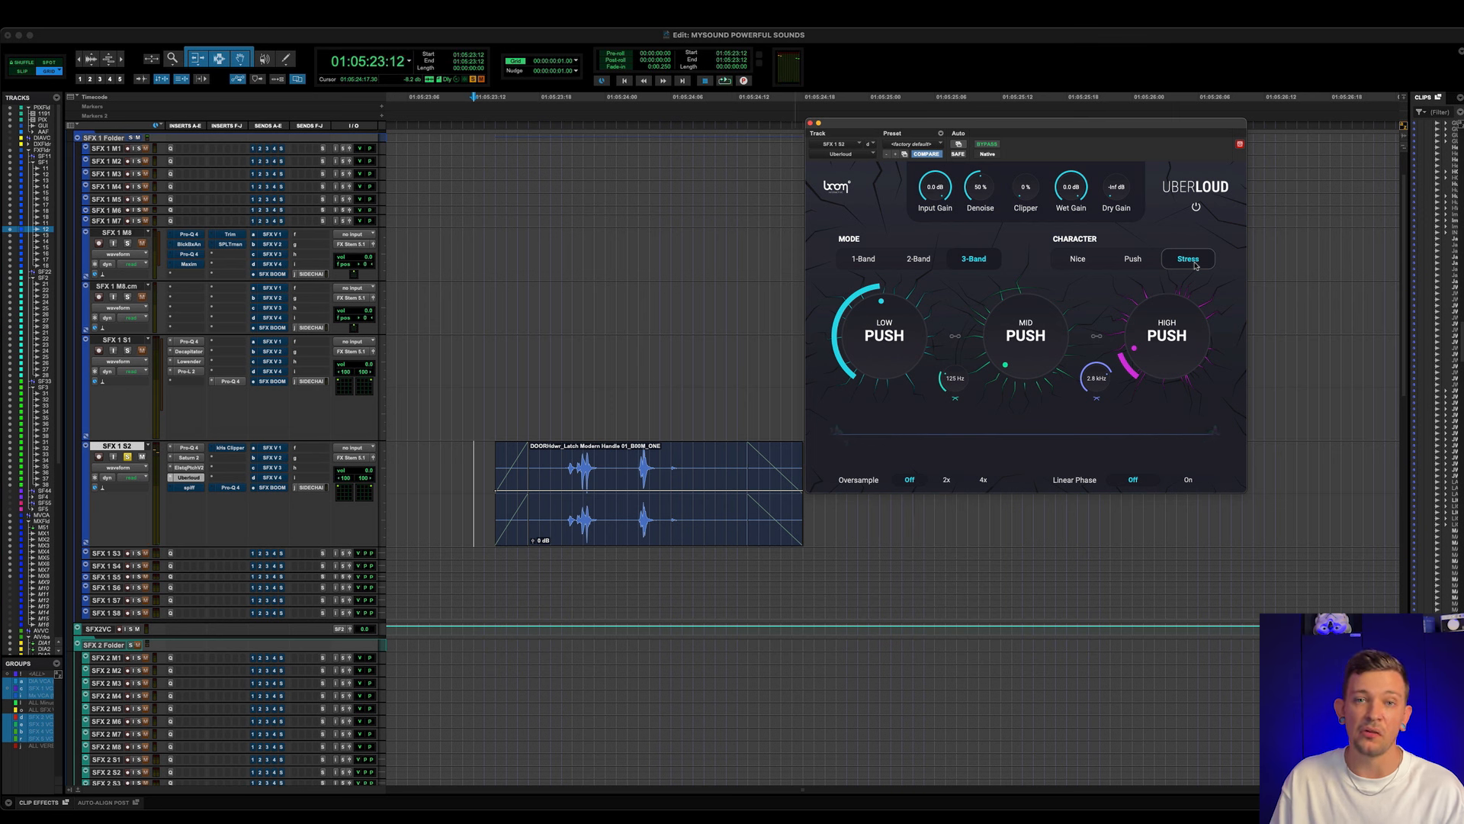
- Activate and open Spiff on SFX 1 S2, and play the door latch clip with it bypassed and active
left_click(199, 490)
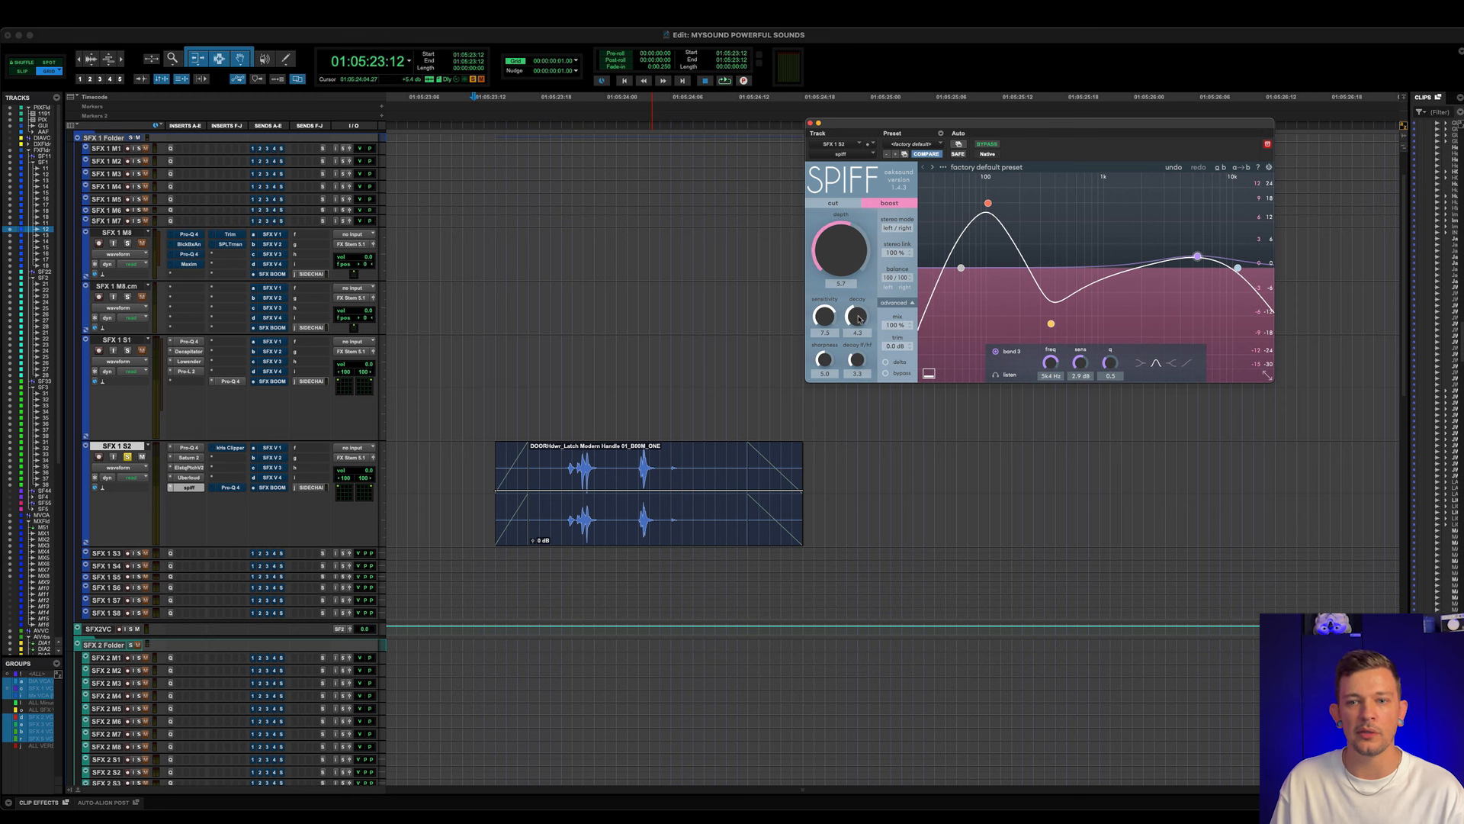
mouse_move(857, 317)
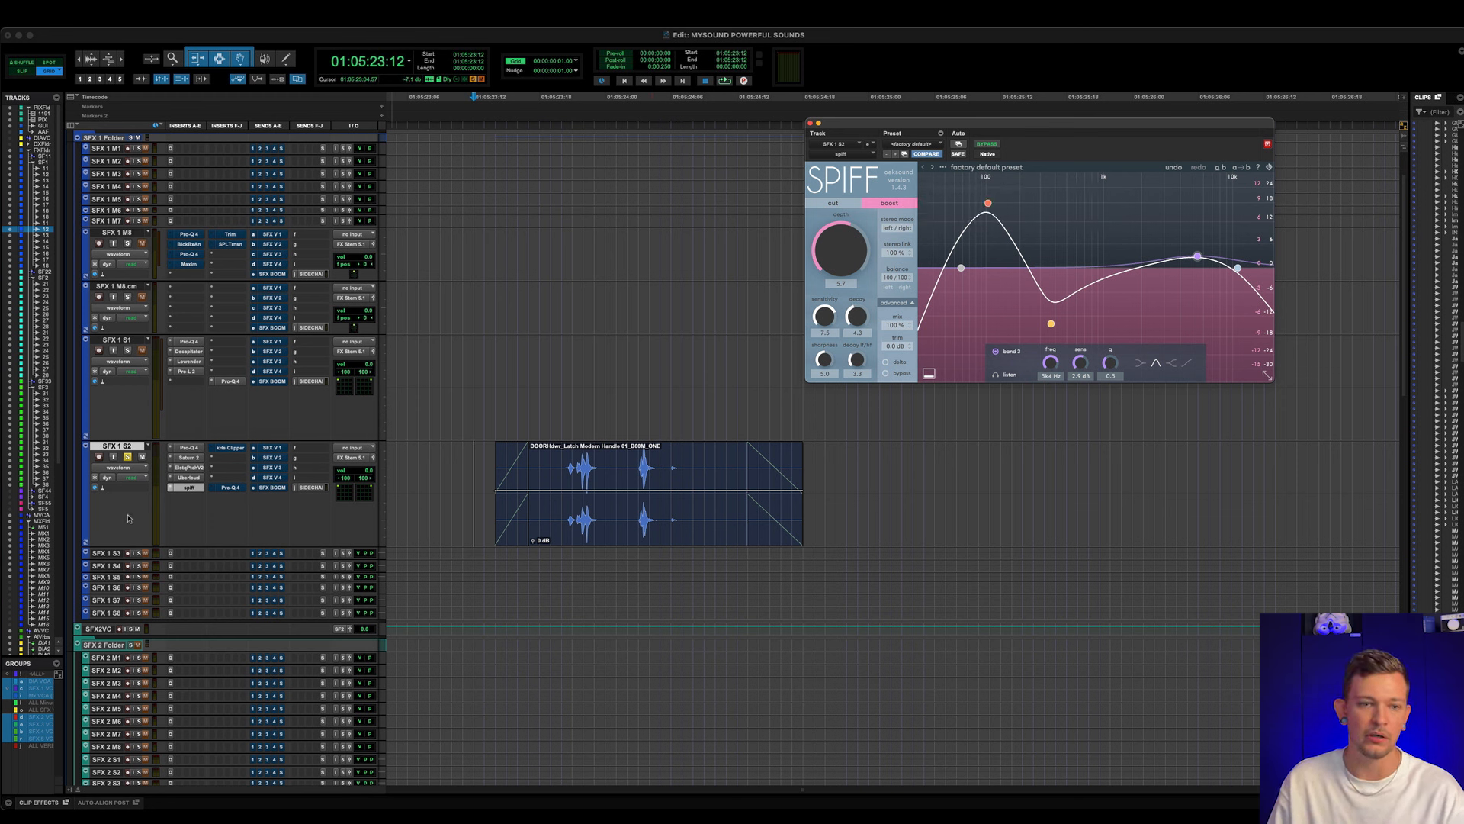
left_click(195, 488, "super")
key("space")
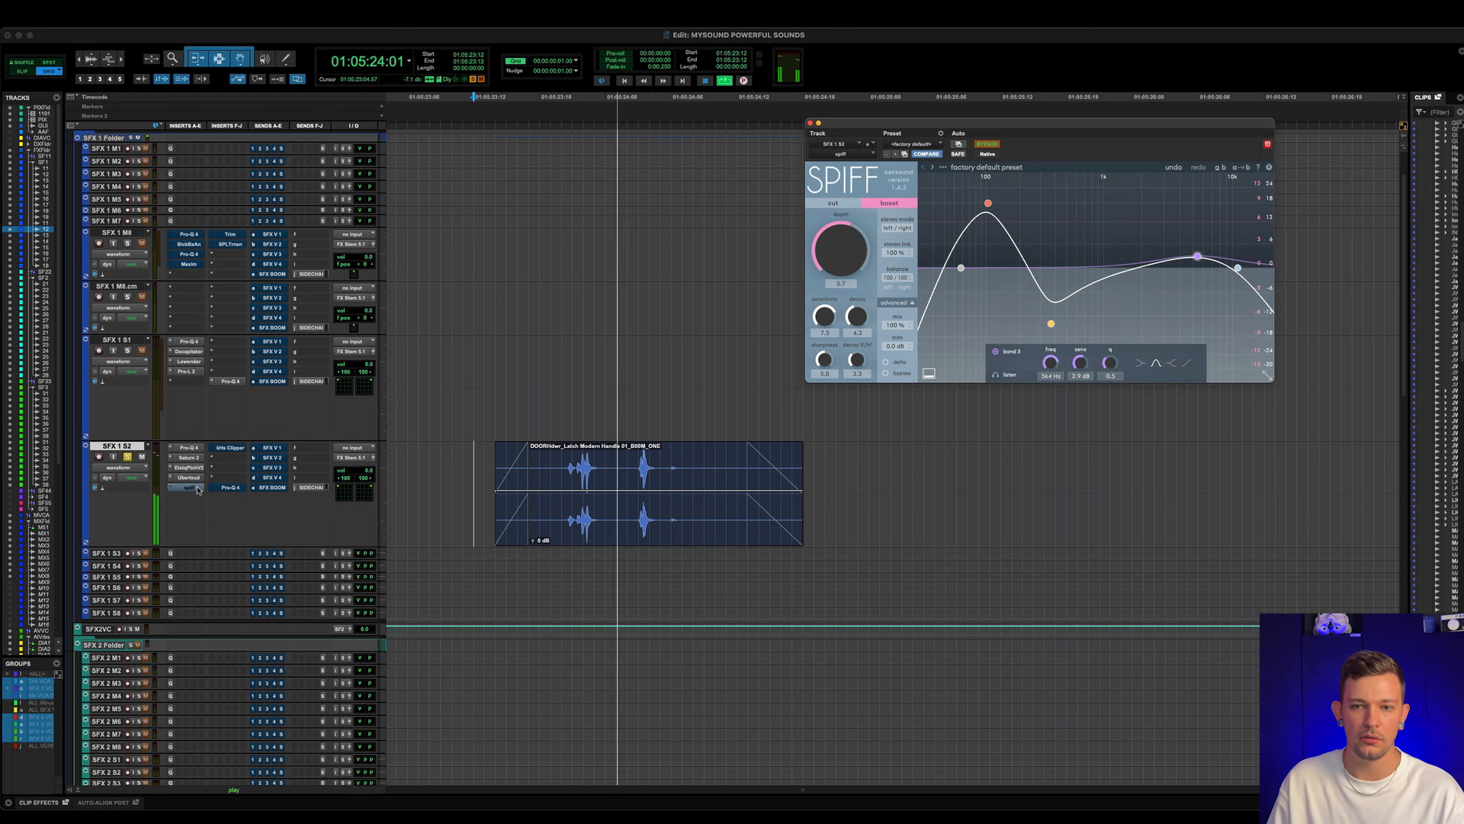
left_click(195, 488, "super")
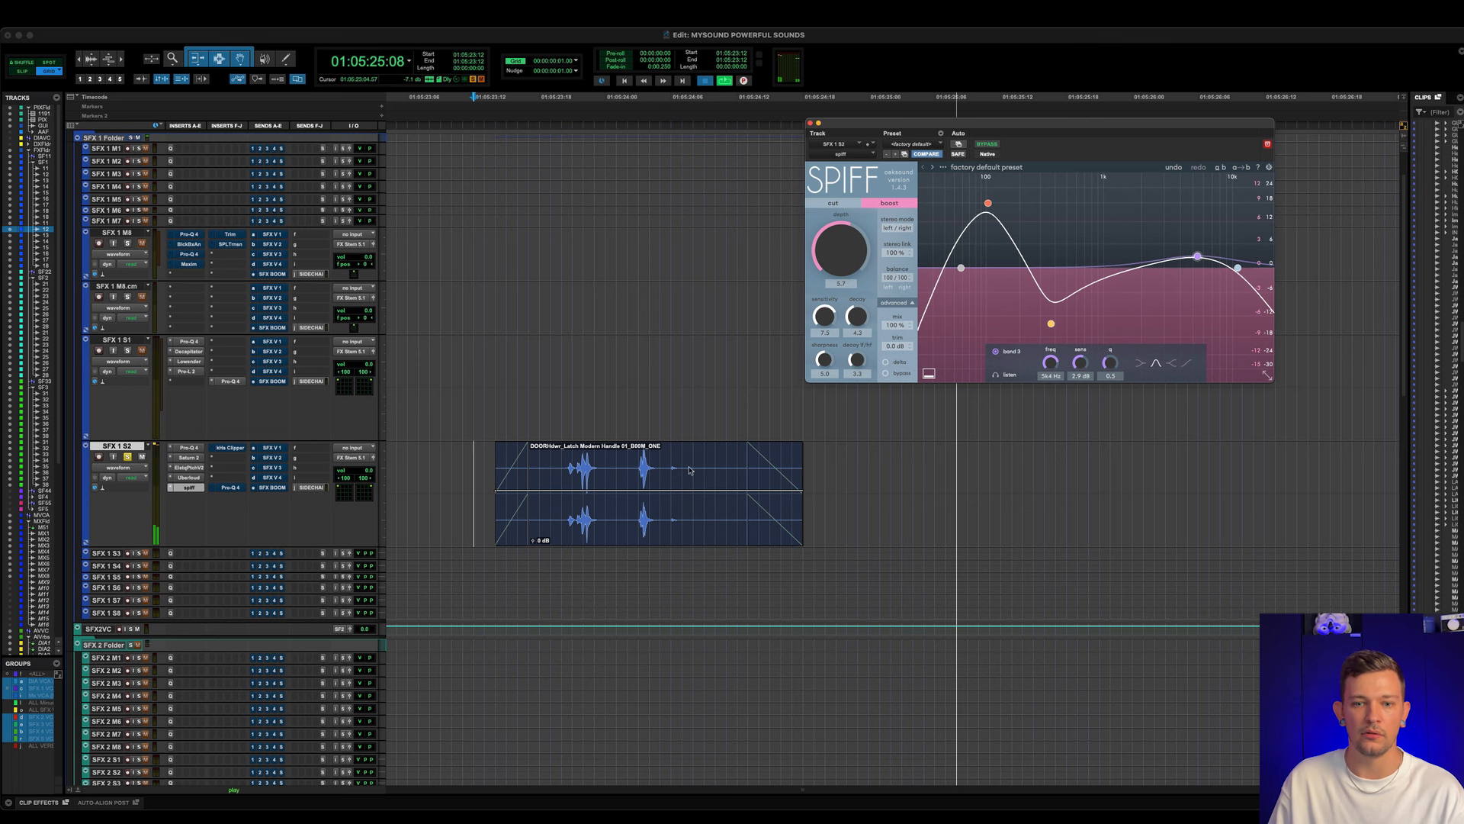
key("space")
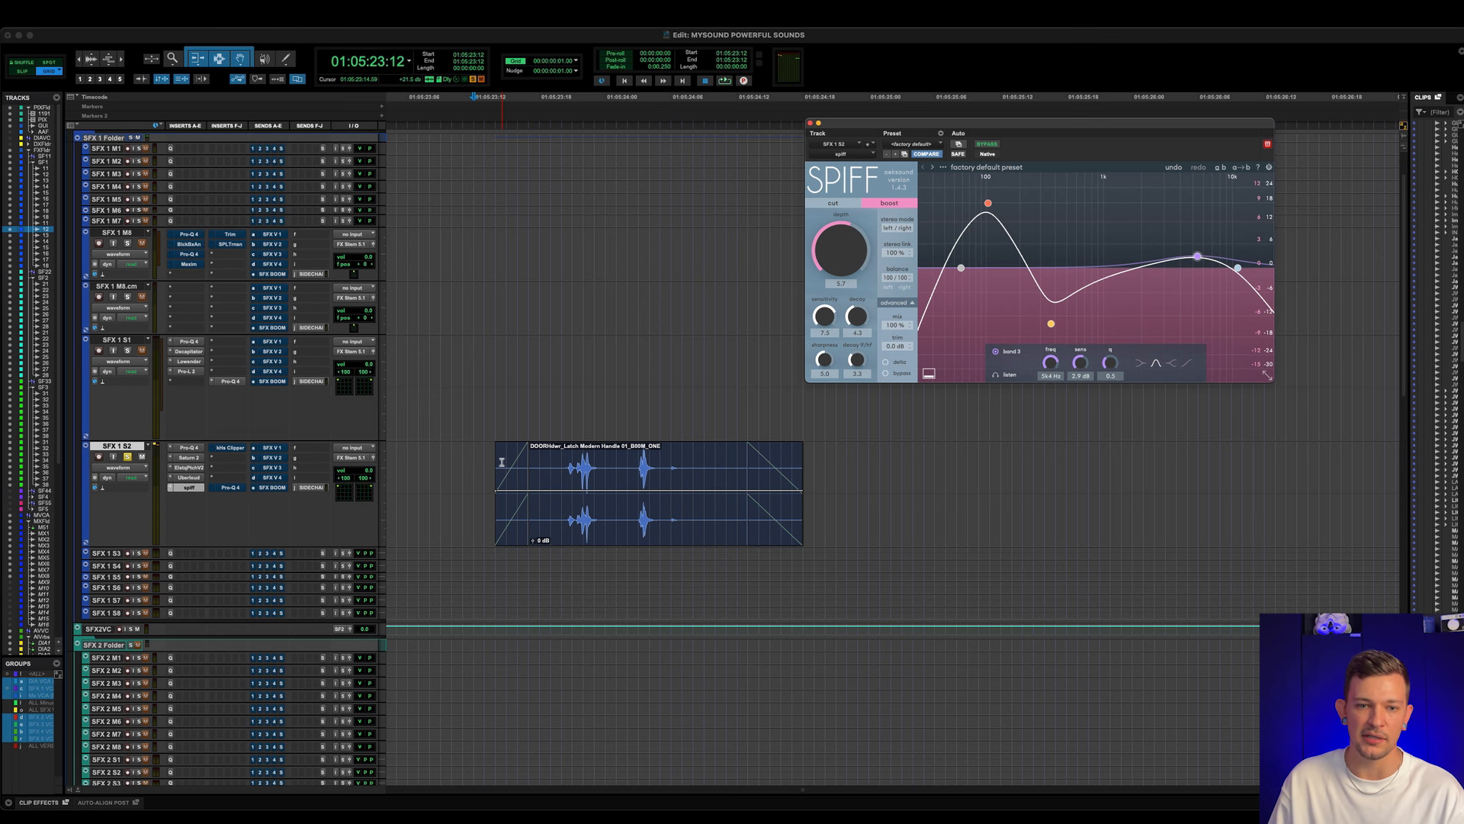
key("space")
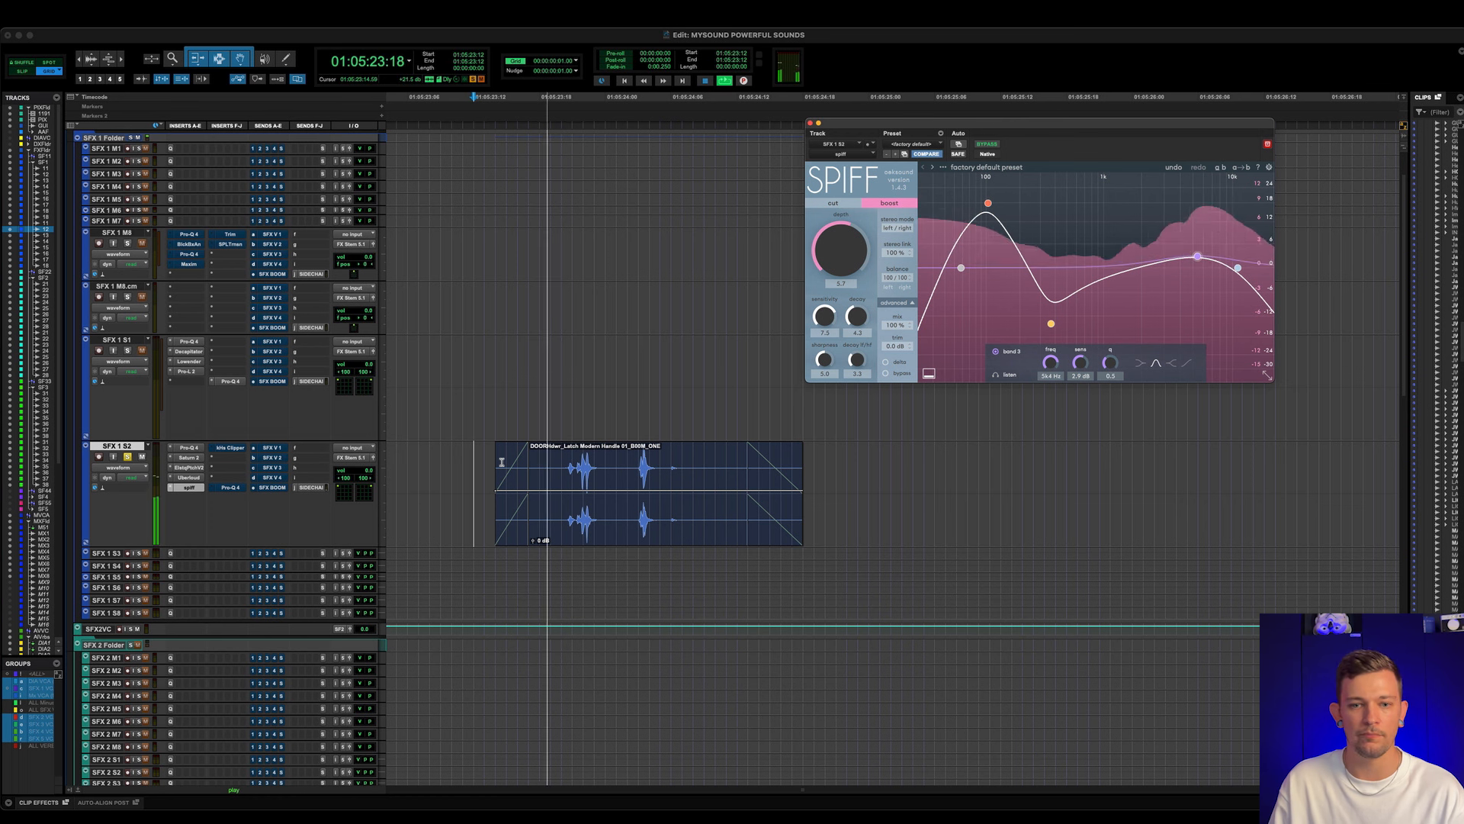
key("space")
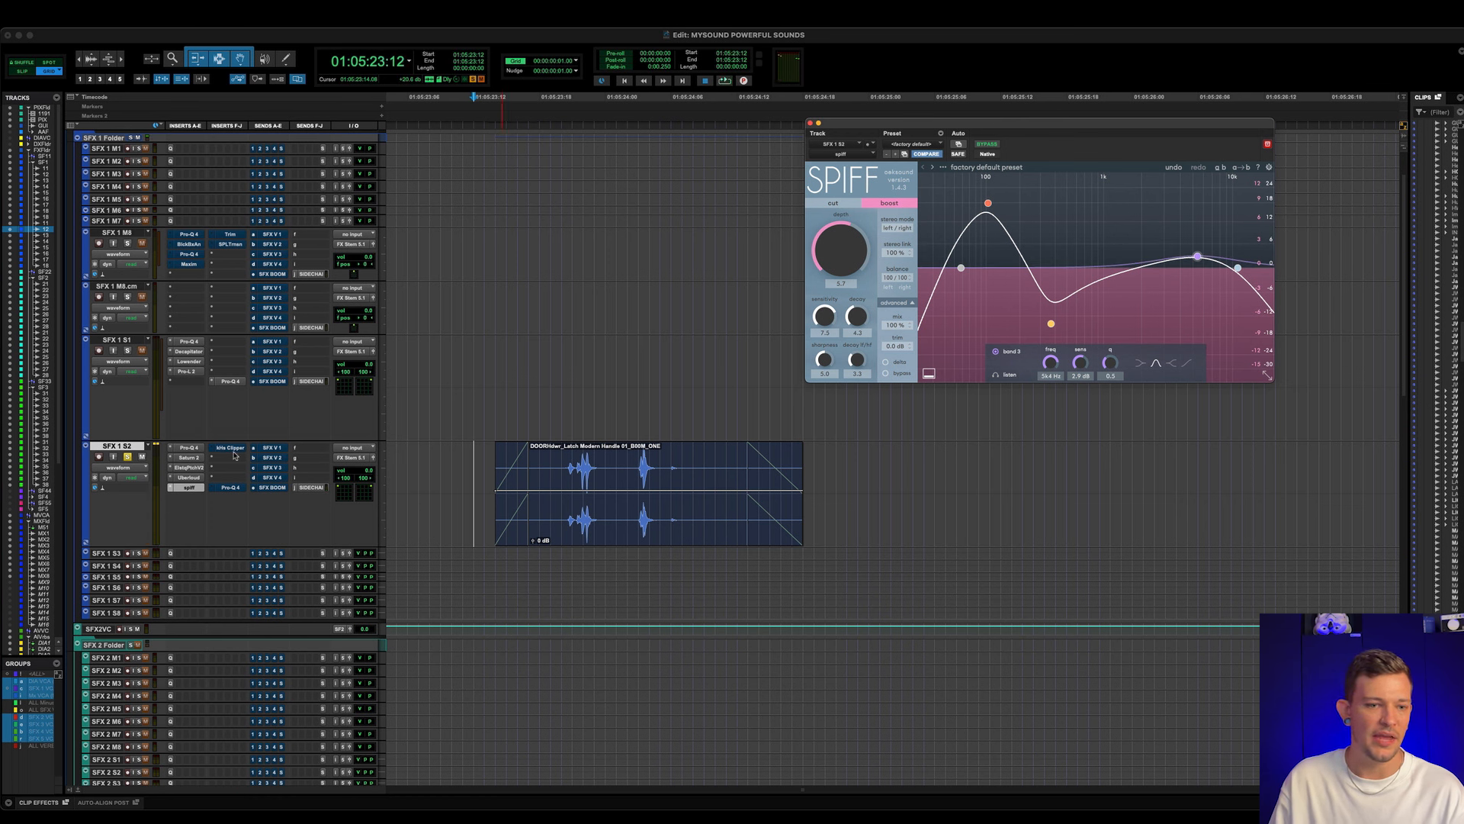
- Activate and open kHs Clipper on SFX 1 S2, and play the door latch clip with it bypassed and active
left_click(230, 448)
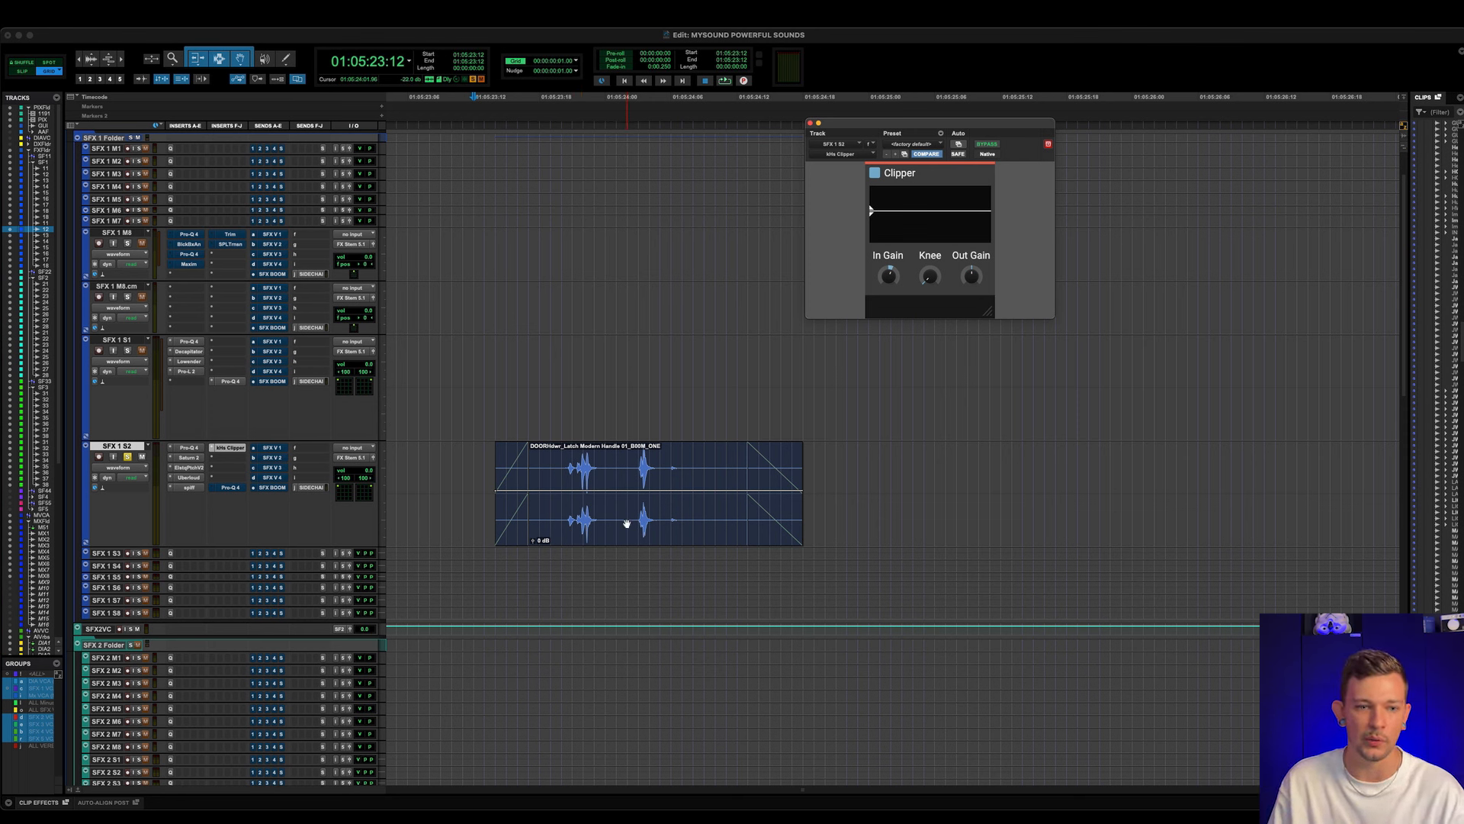
left_click(237, 451, "super")
key("space")
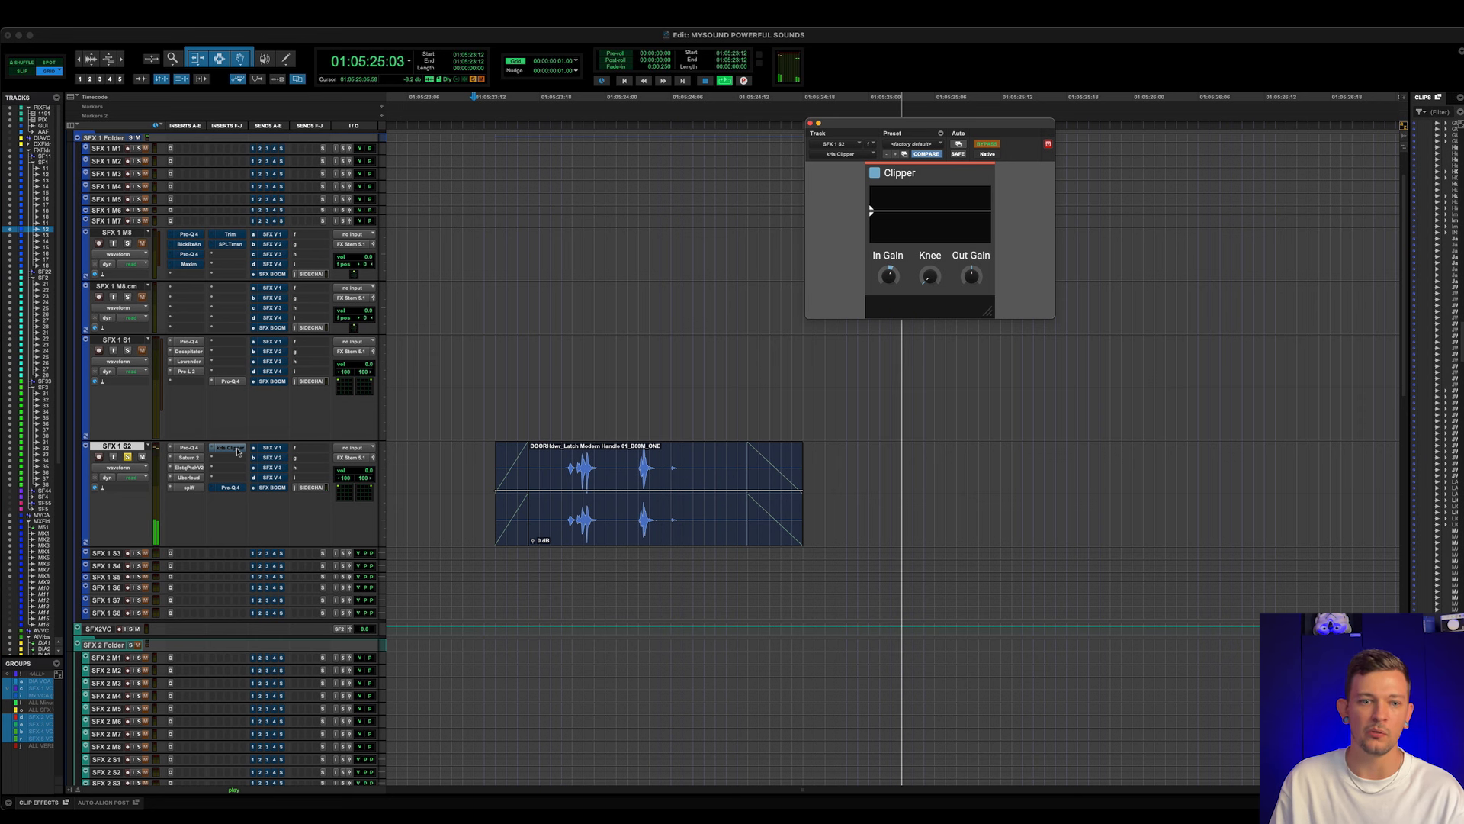
key("space")
left_click(237, 451, "super")
key("space")
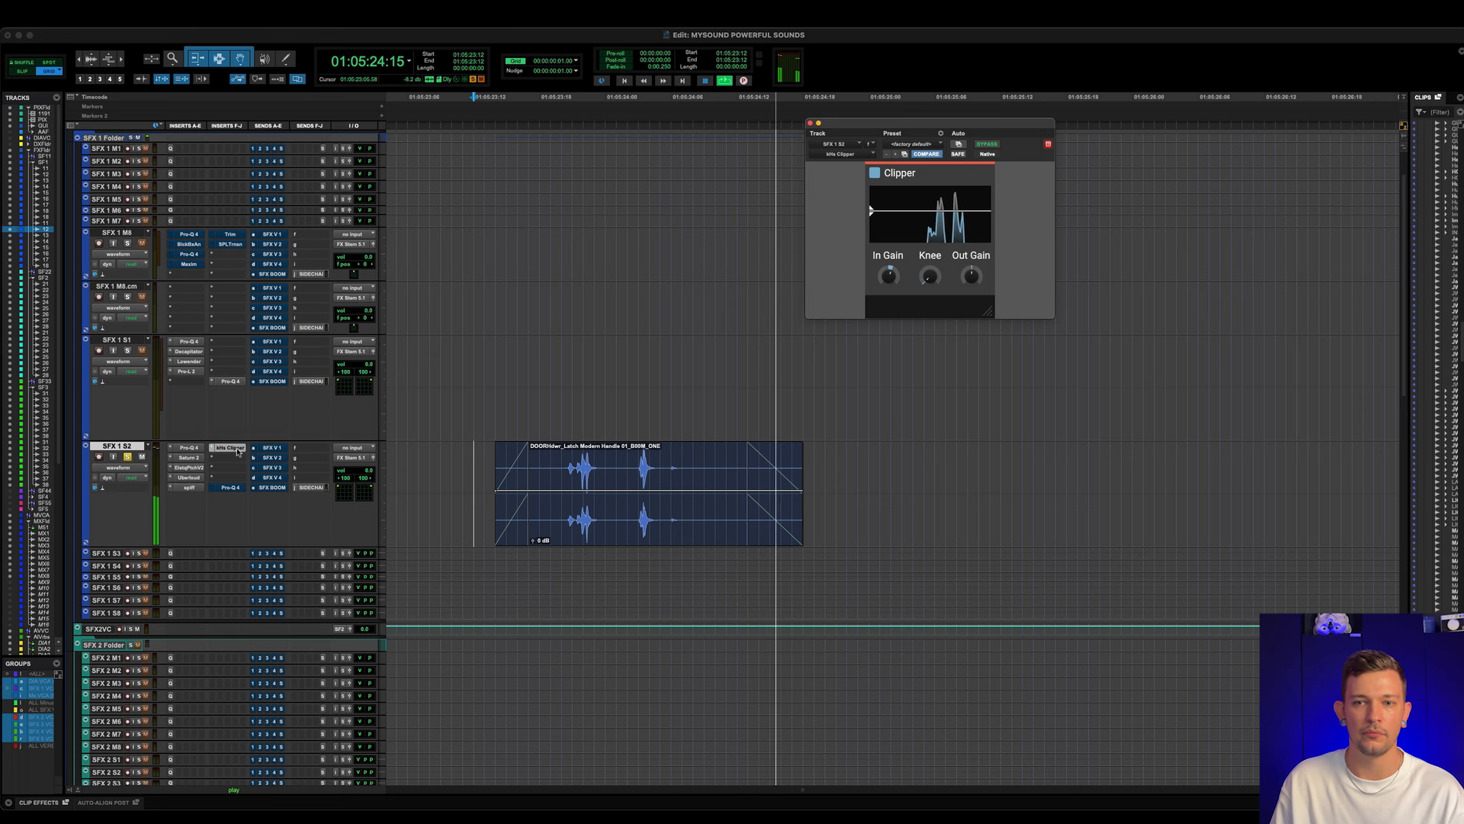
key("space")
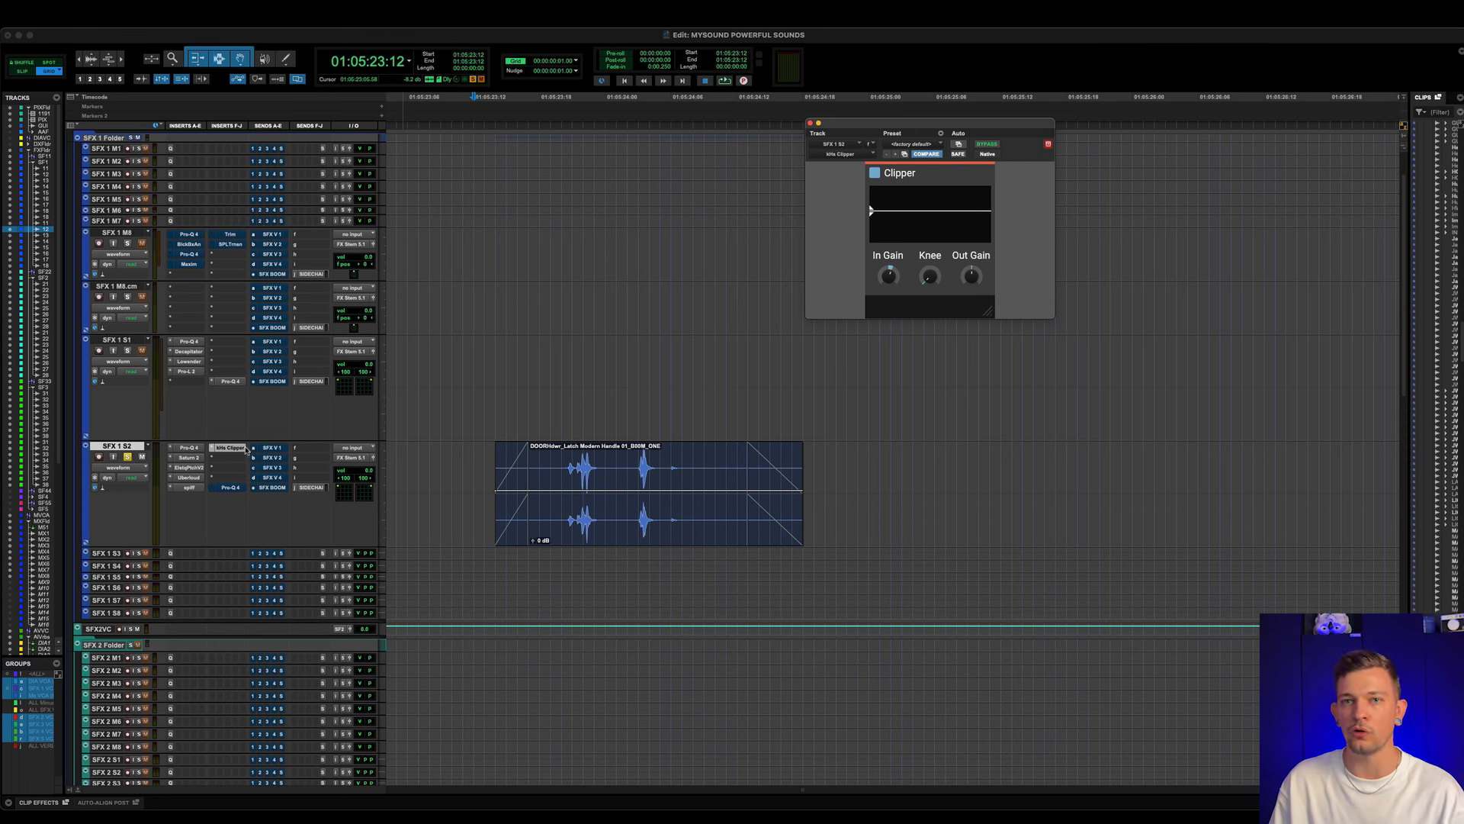
key("space")
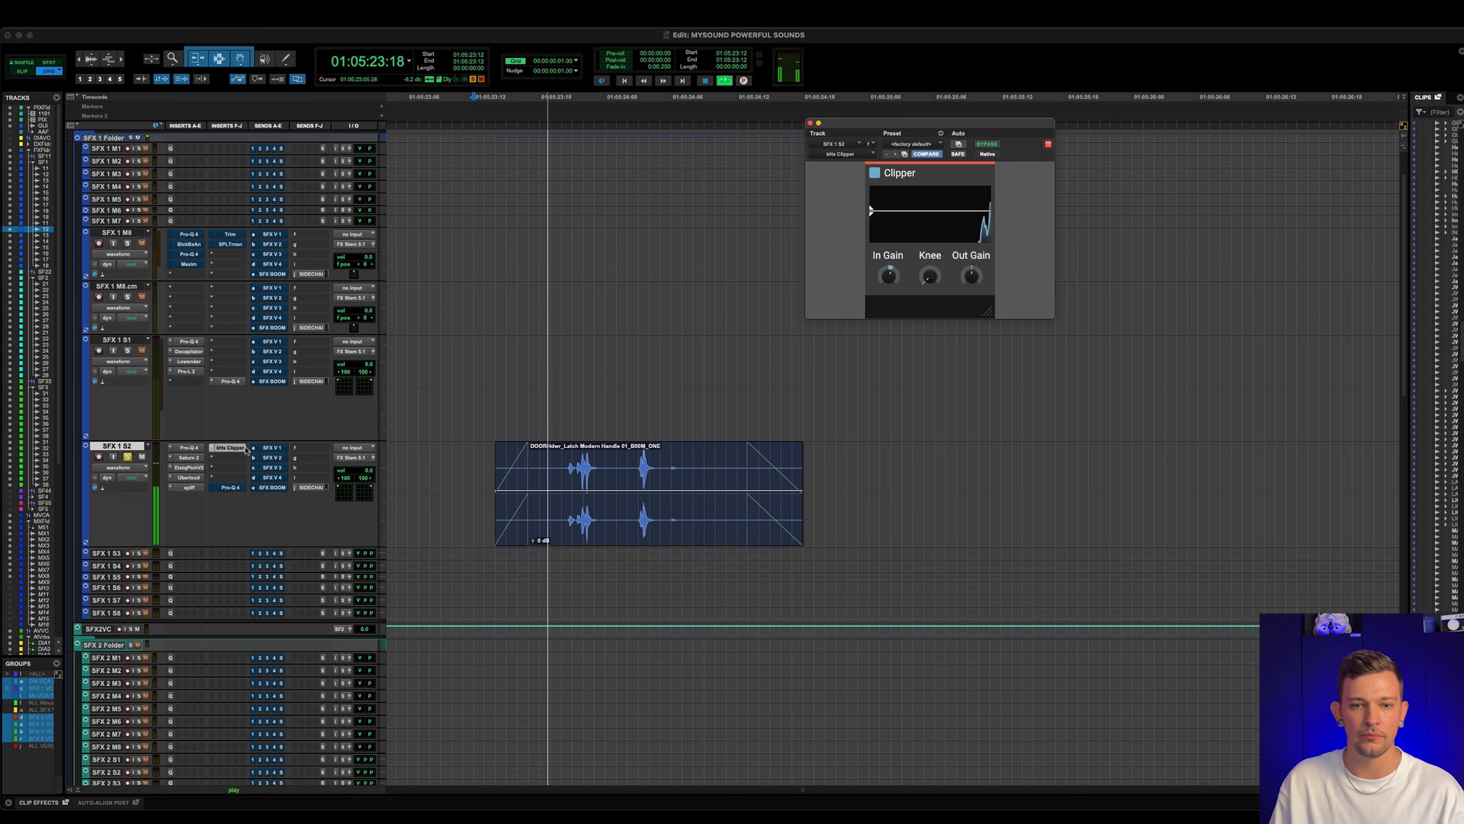
key("space")
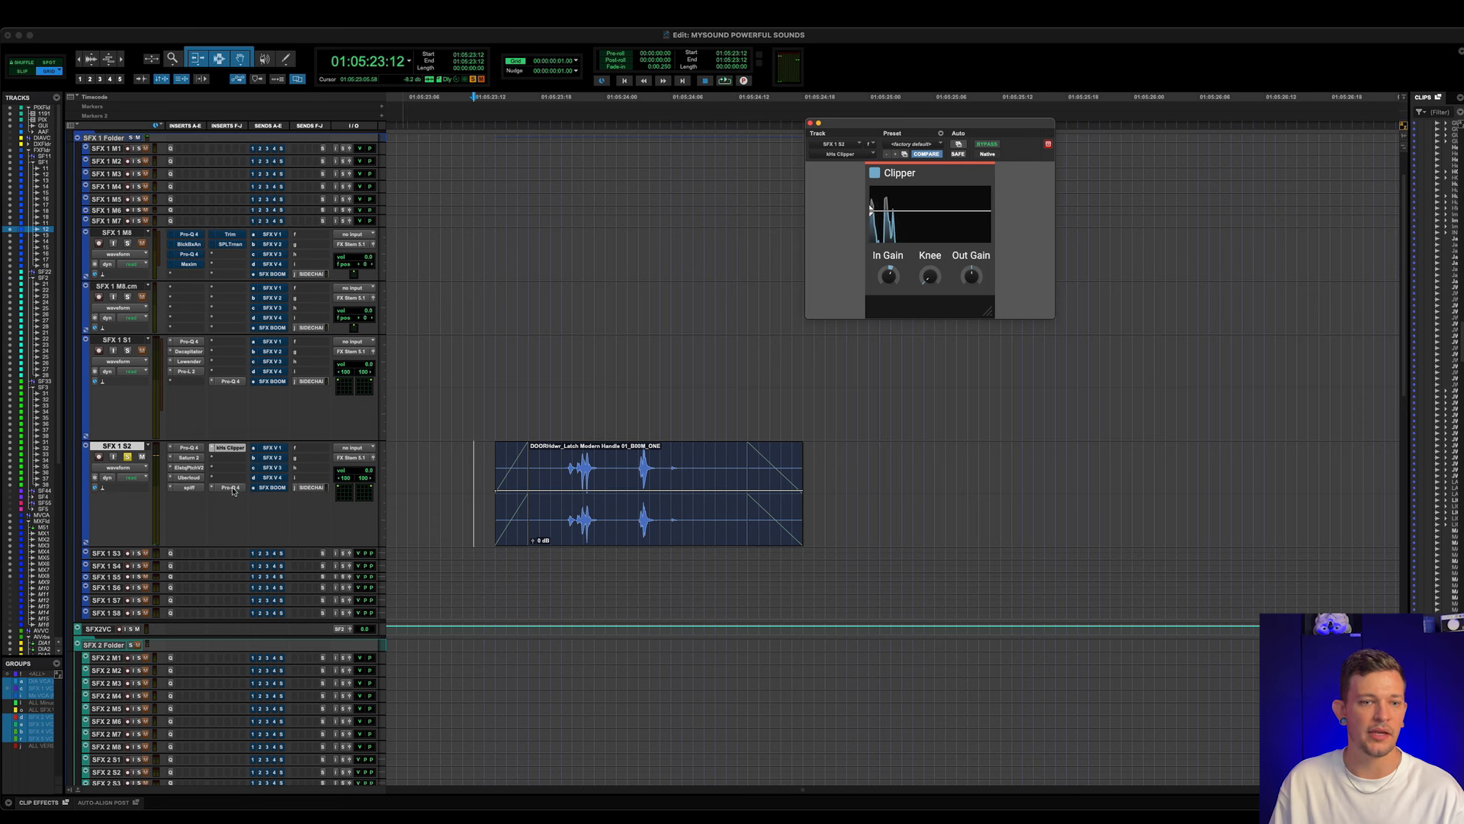
- Activate and open the final Pro-Q 4 on SFX 1 S2, and inspect its low-mid and high-frequency bands
left_click(231, 487)
mouse_move(932, 290)
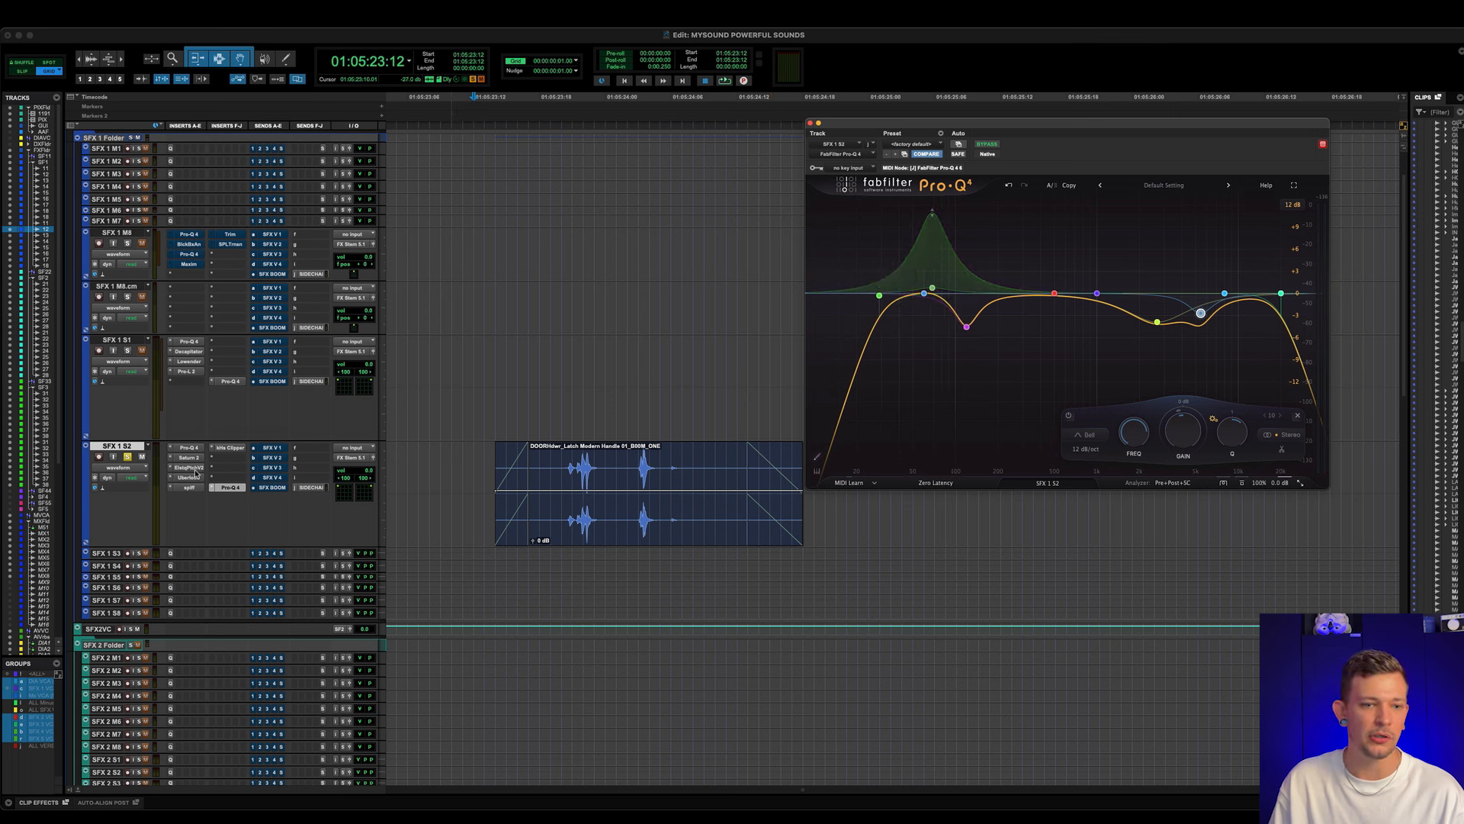
mouse_move(967, 329)
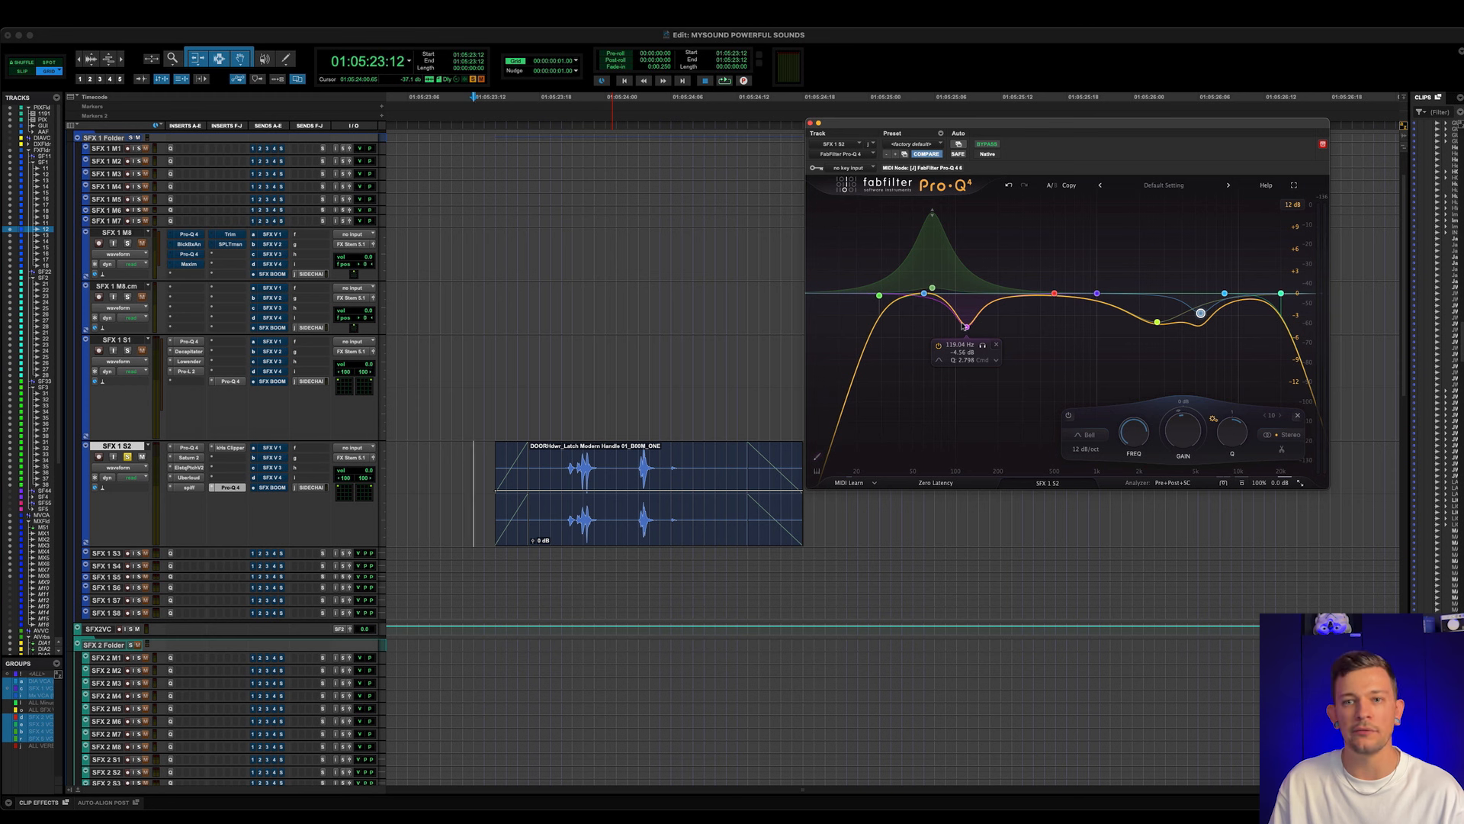
mouse_move(1050, 297)
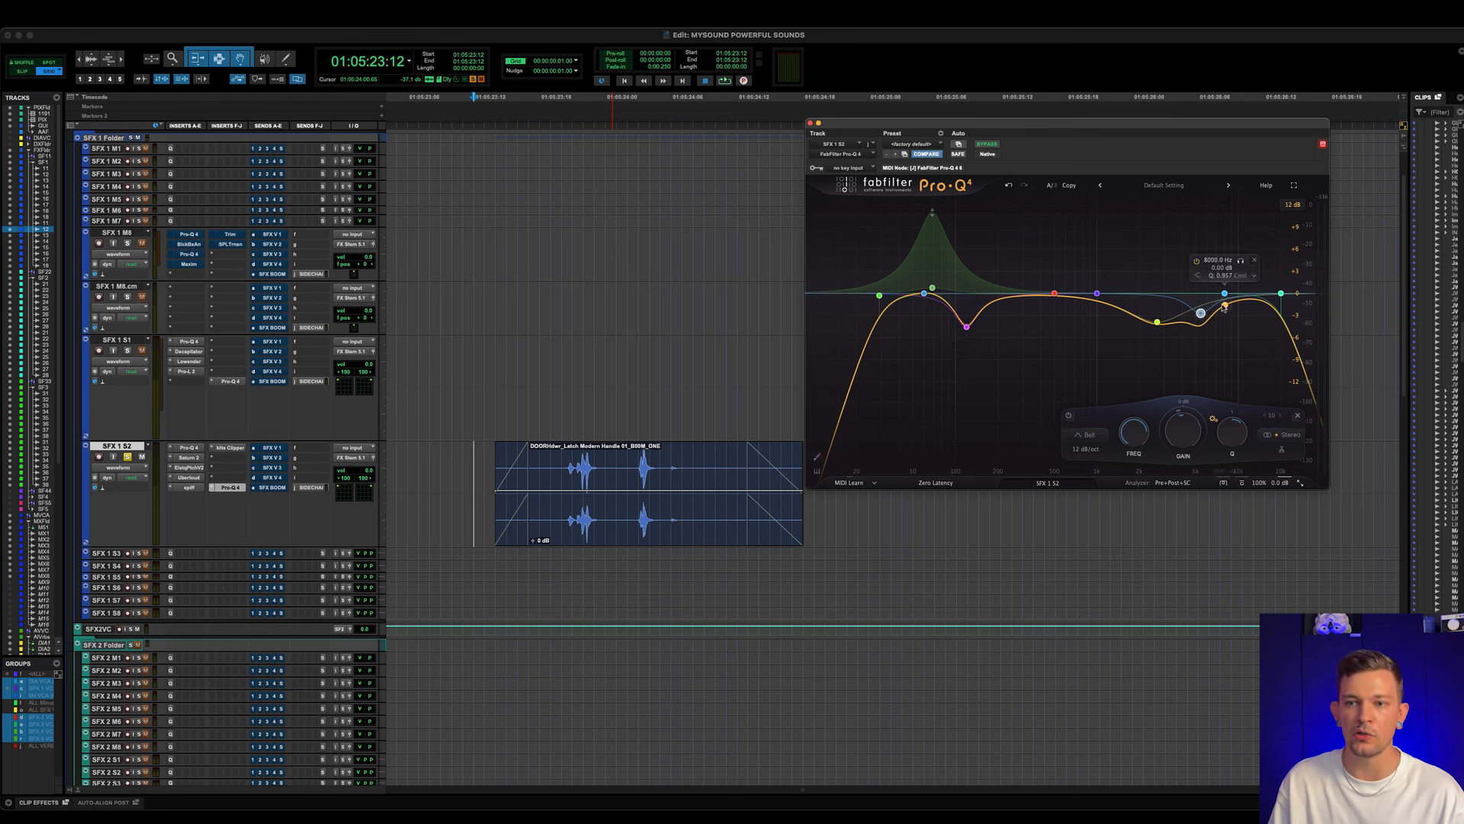
mouse_move(1178, 327)
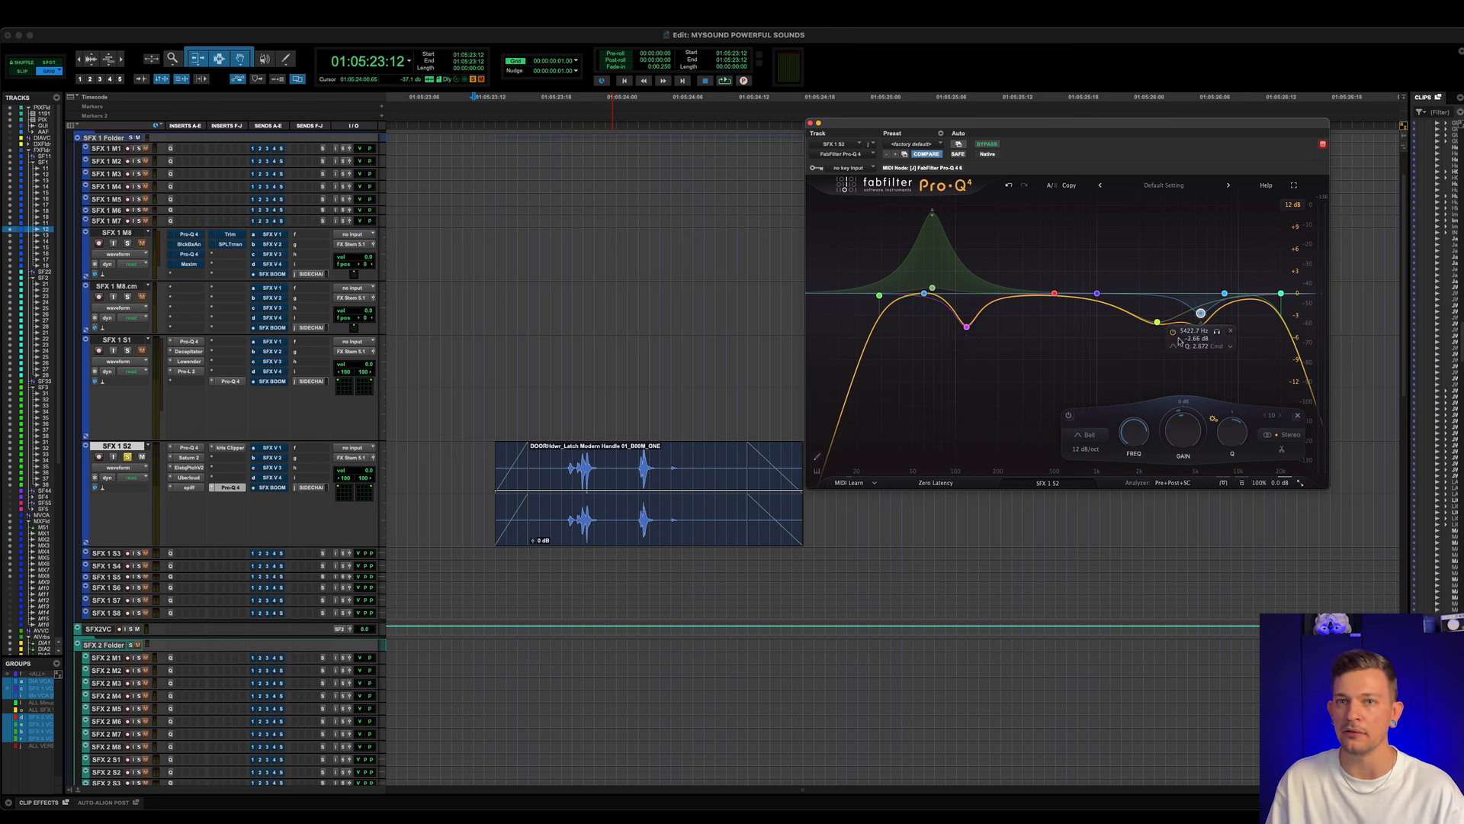
- Play the door latch clip with the final Pro-Q 4 on SFX 1 S2 active and bypassed, leaving it active
key("space")
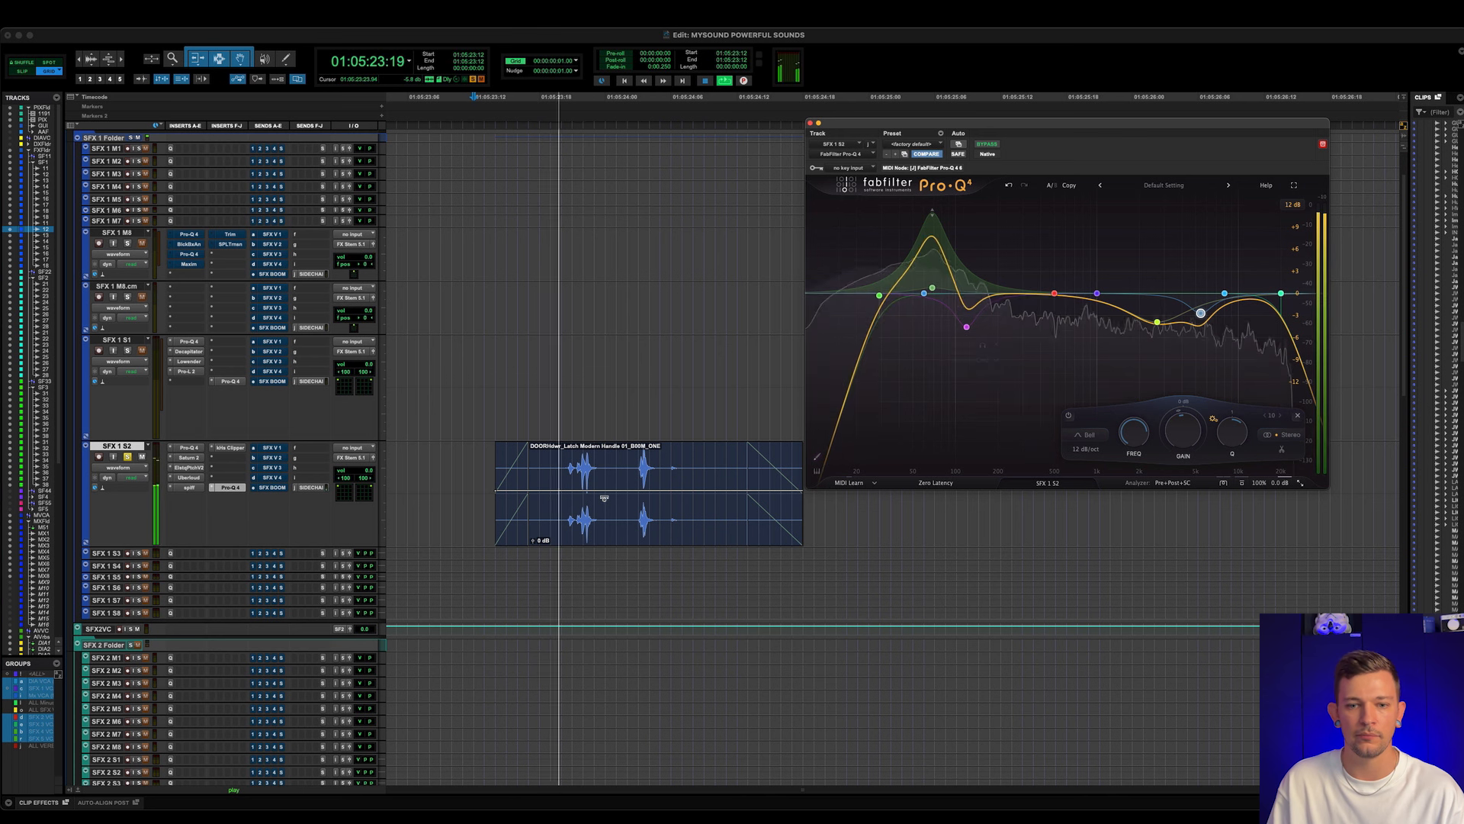
left_click(236, 488, "super")
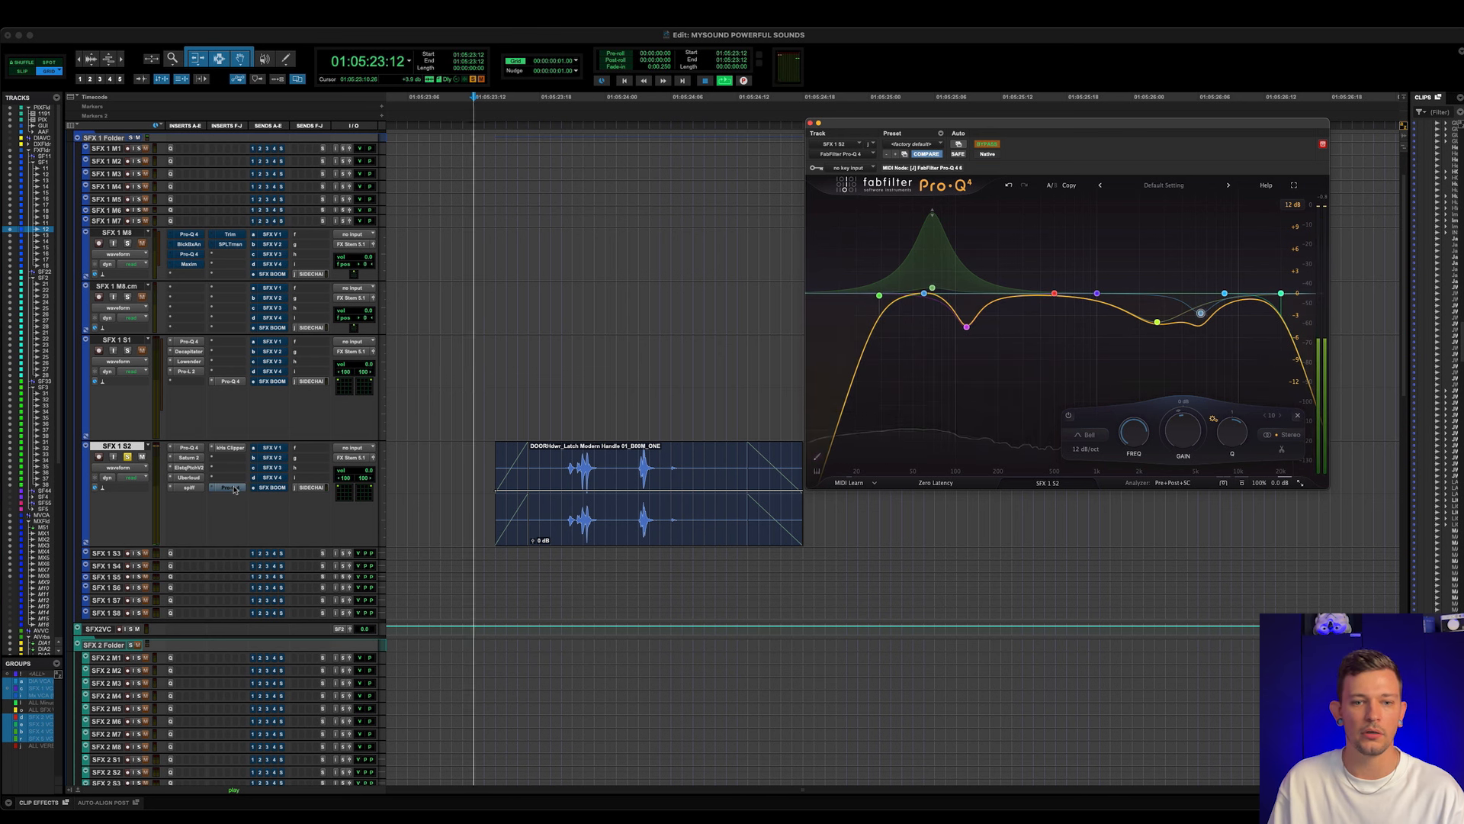
left_click(236, 488, "super")
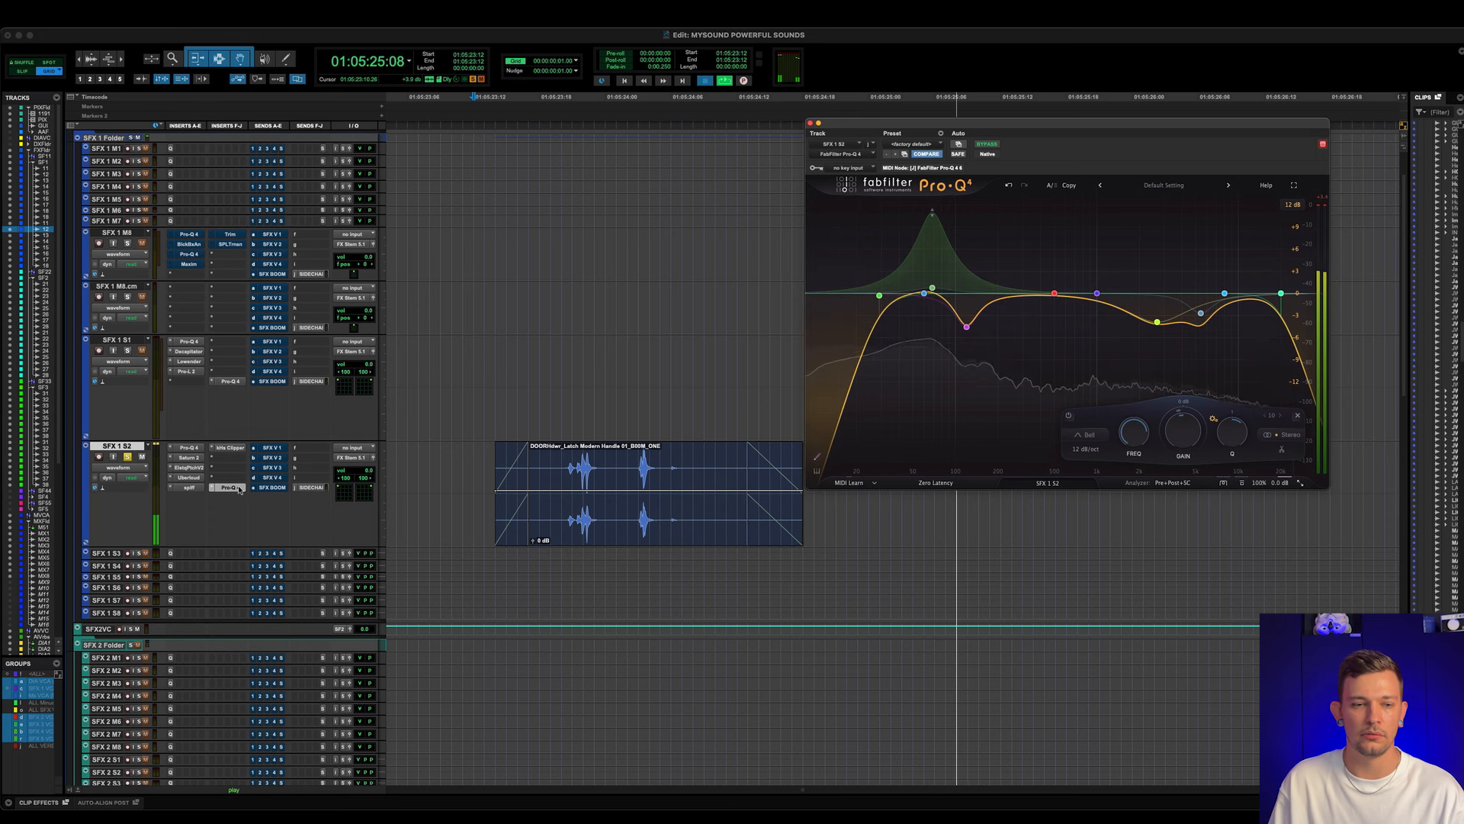
- Play the door latch clip from just before its start with all SFX 1 S2 inserts bypassed, and again with them active
scroll(538, 518, "down", 1)
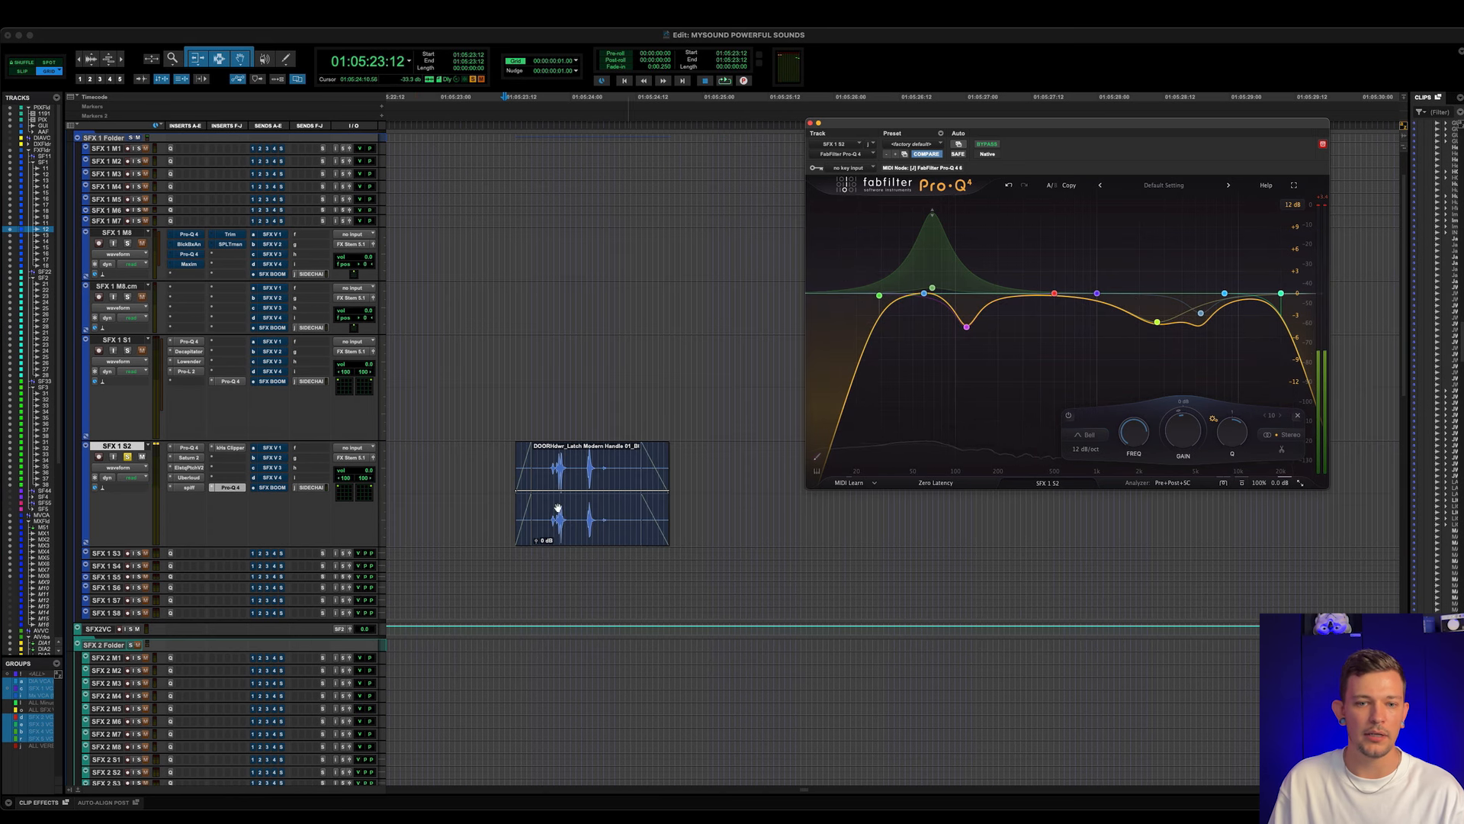
left_click(500, 459)
key("shift+a")
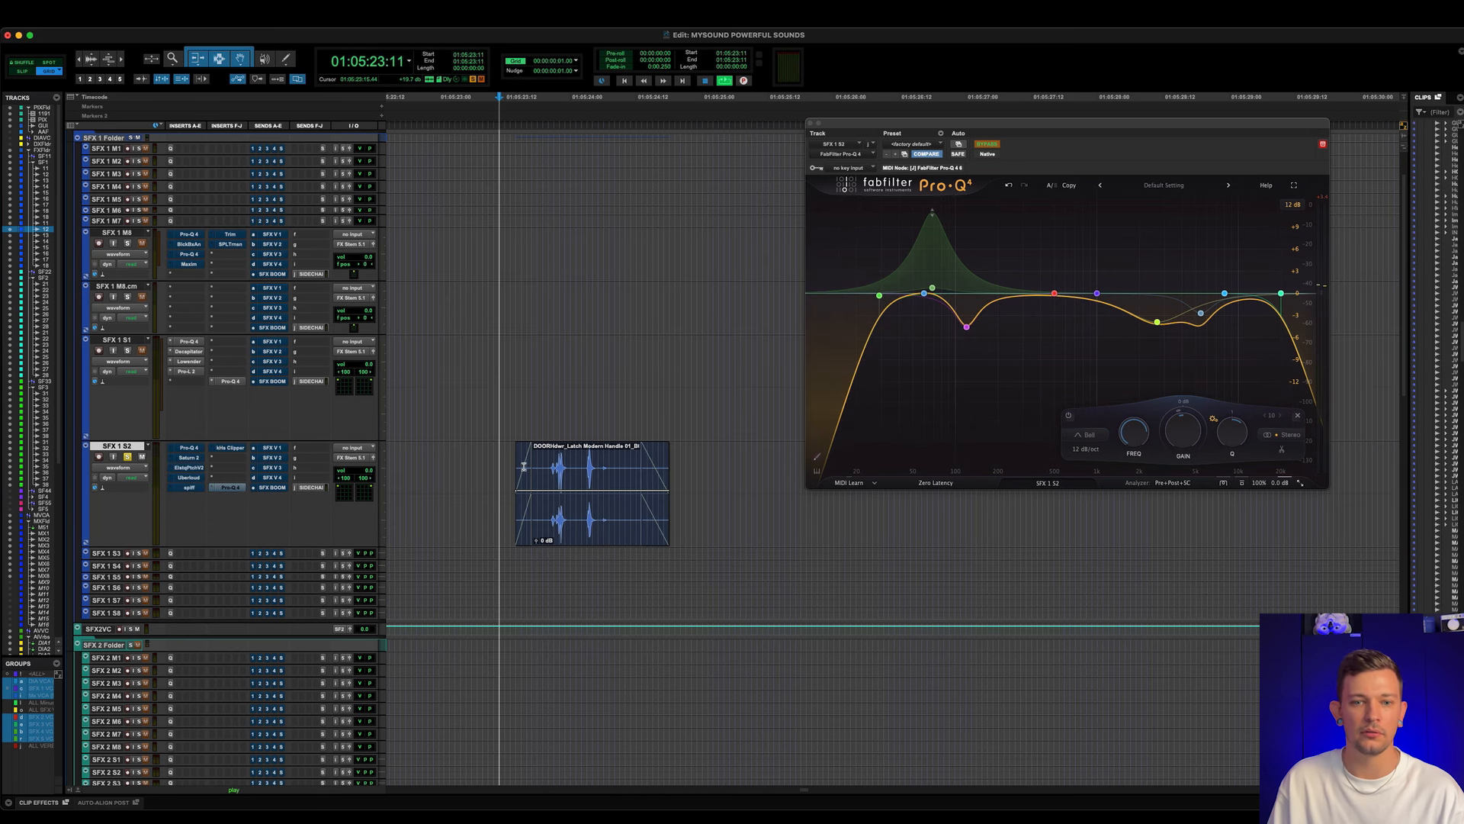
key("space")
key("space")
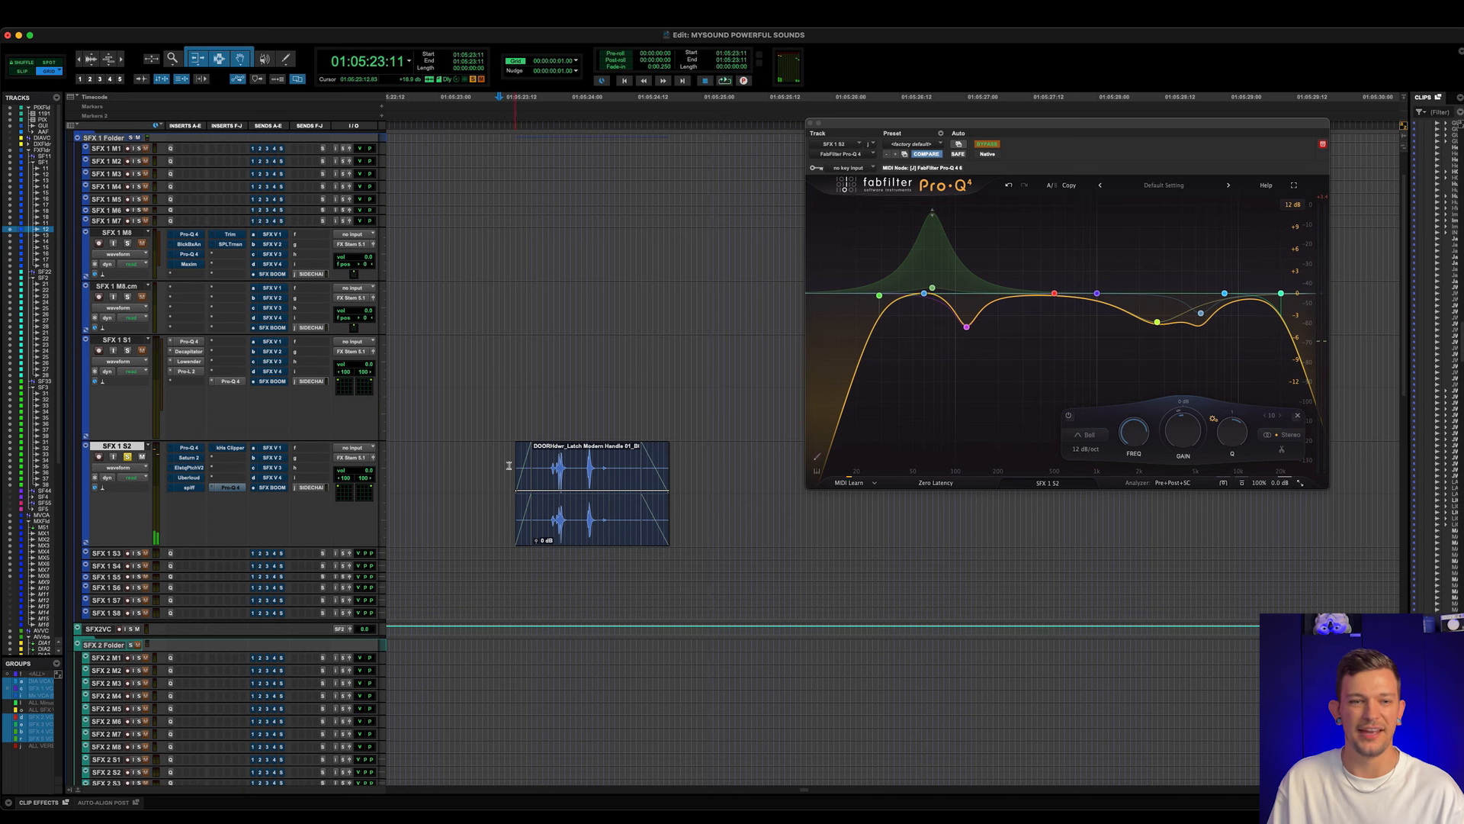
key("shift+a")
key("space")
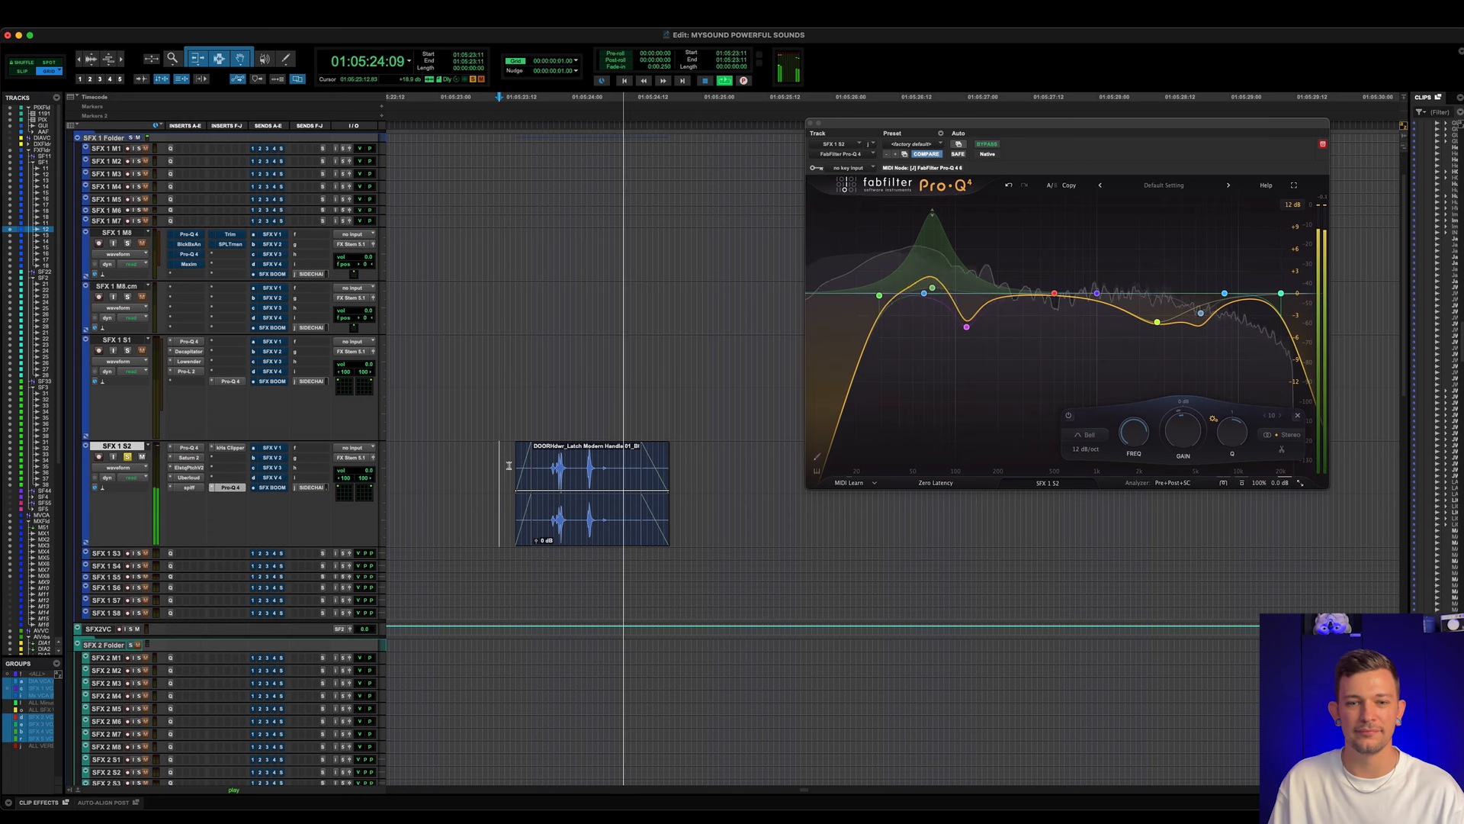
key("space")
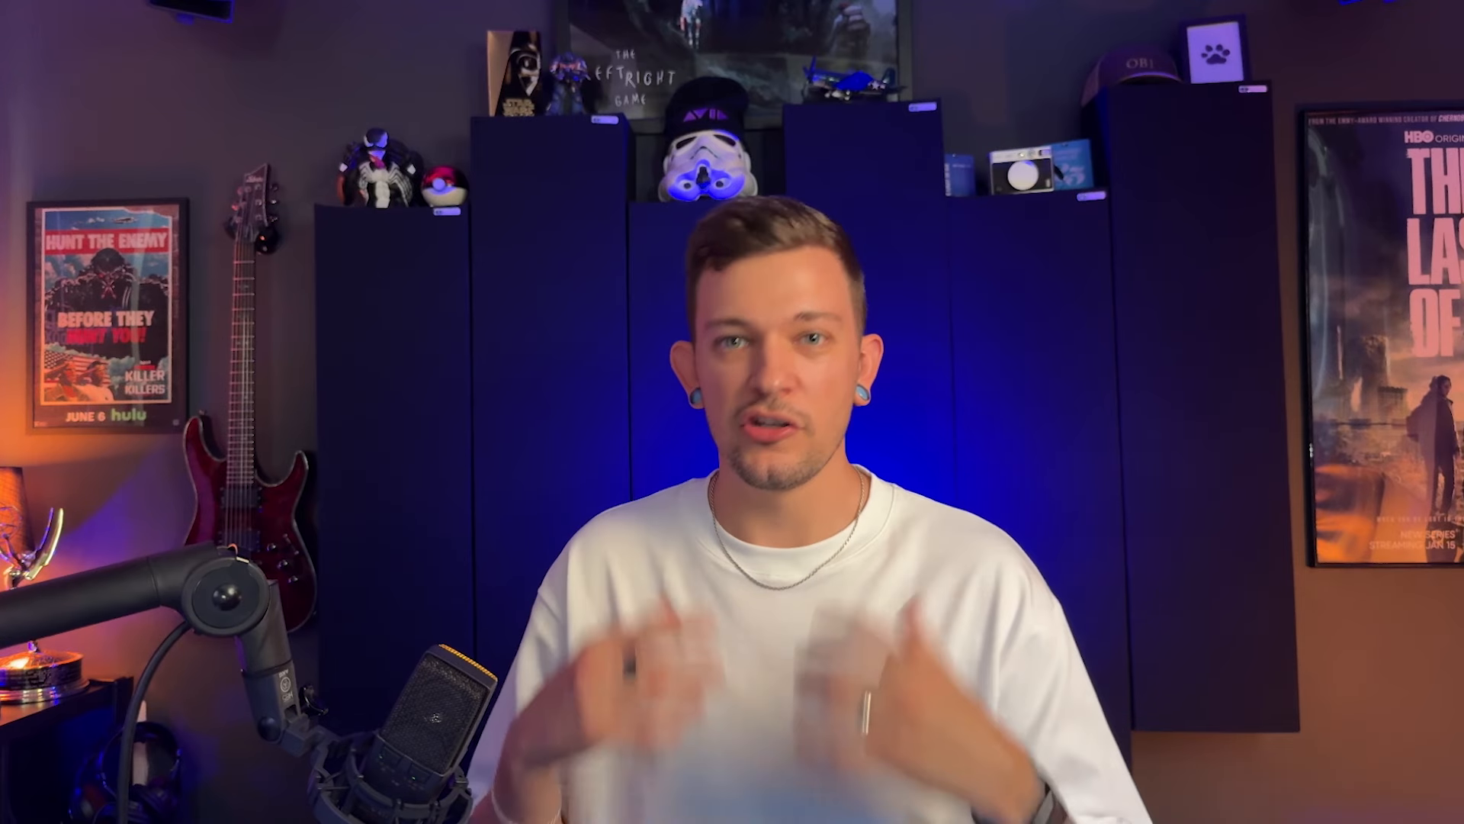